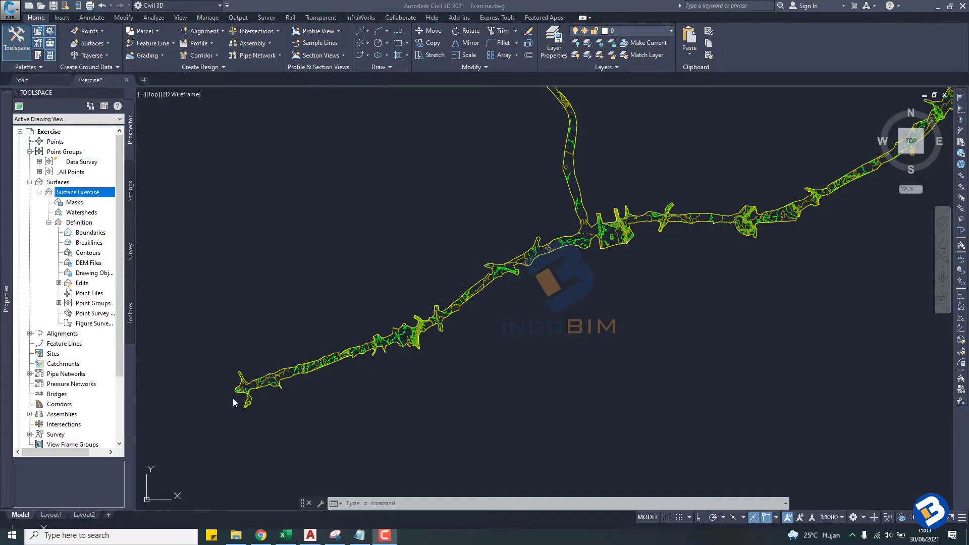
# - Start a new alignment from Alignment Creation Tools, default name Alignment and type Centerline
pyautogui.scroll(2, 234, 395)
pyautogui.scroll(2, 234, 395)
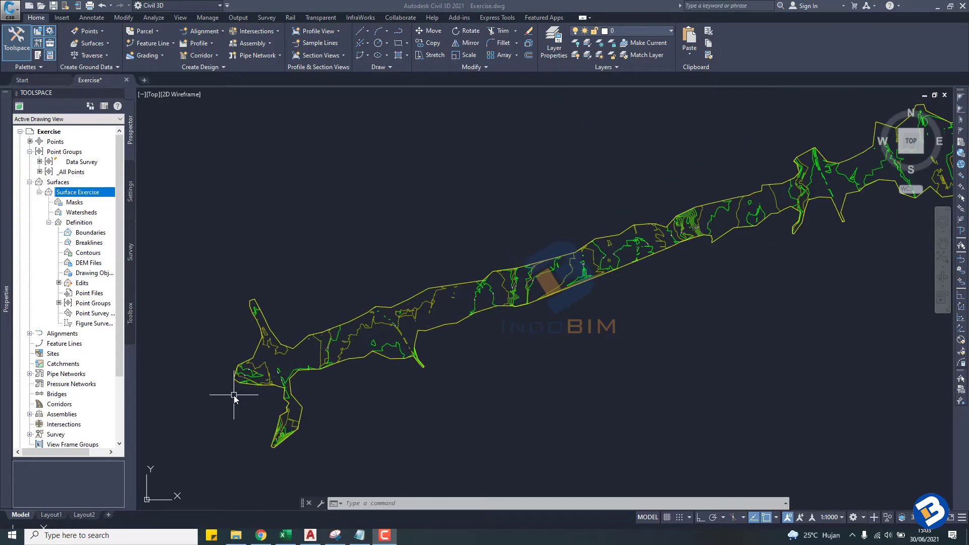
pyautogui.scroll(-2, 234, 395)
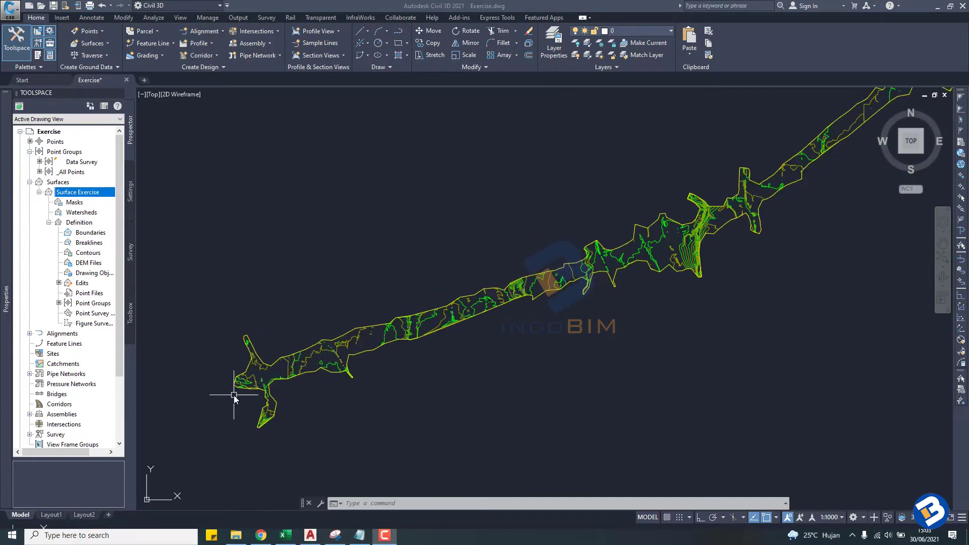
pyautogui.scroll(-2, 234, 395)
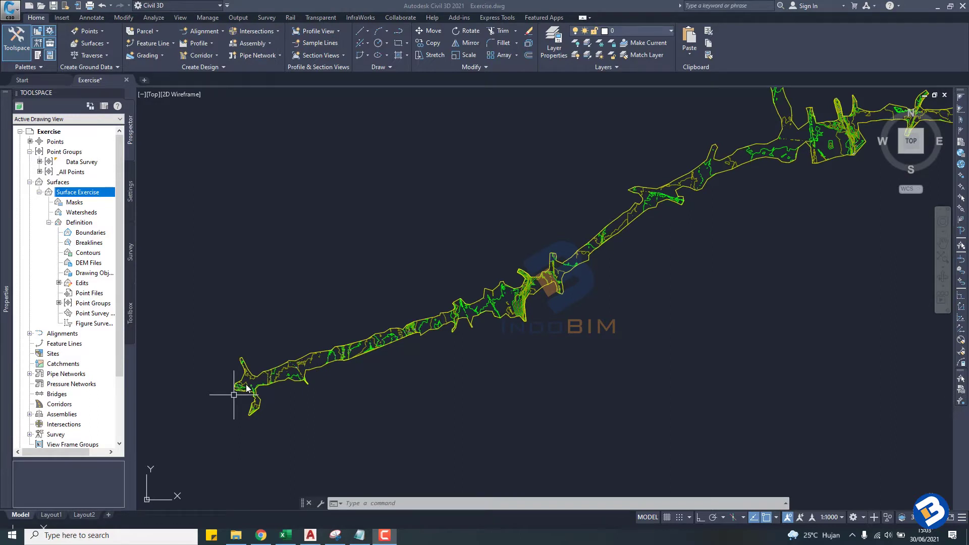
pyautogui.scroll(2, 239, 389)
pyautogui.scroll(2, 222, 389)
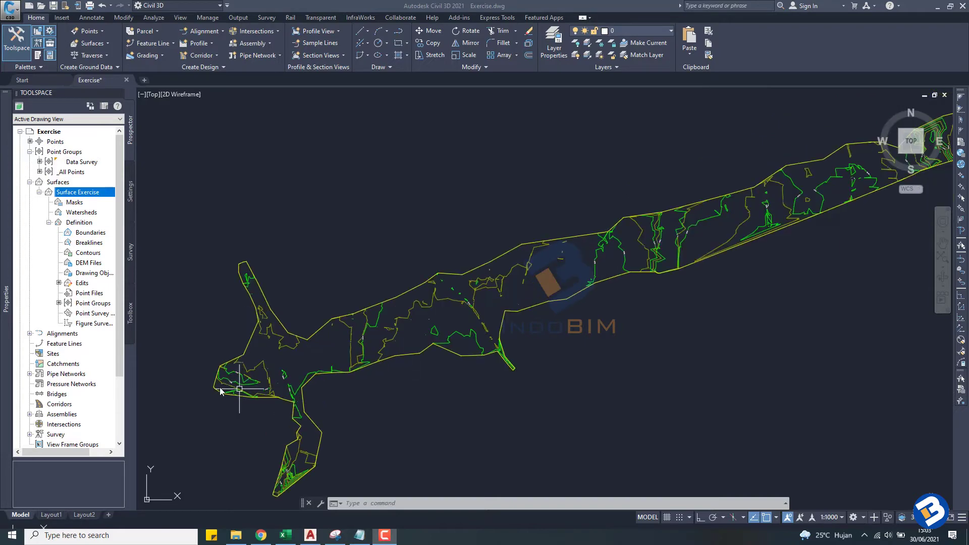
pyautogui.scroll(-3, 279, 373)
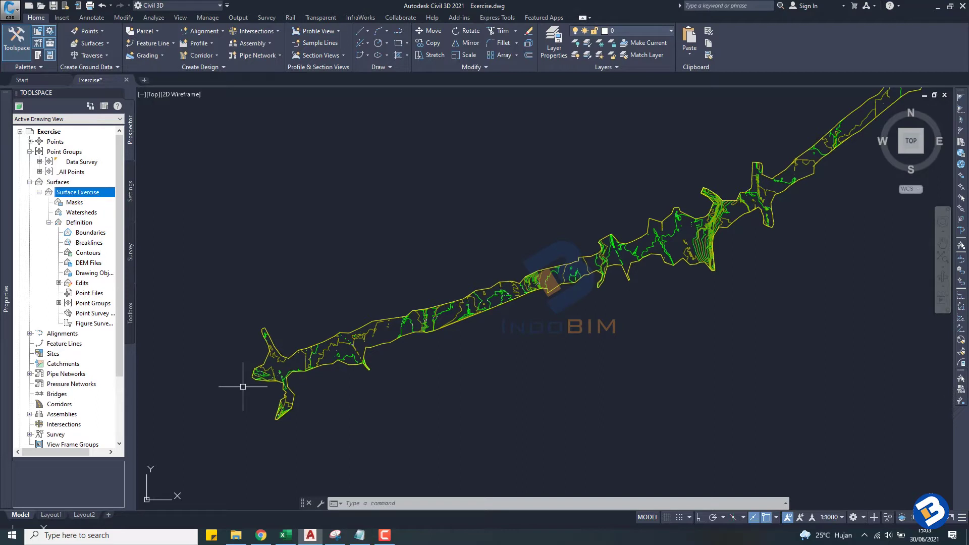
pyautogui.scroll(2, 241, 387)
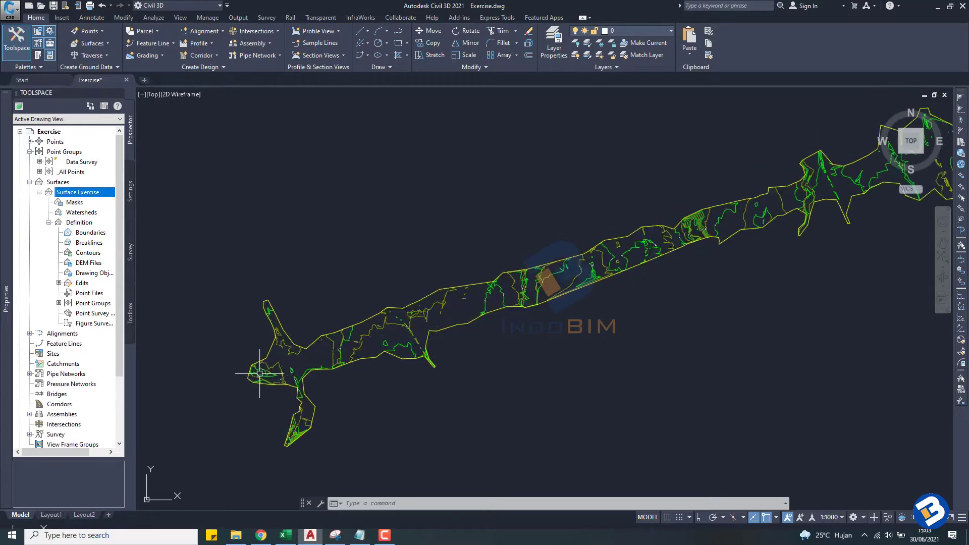
pyautogui.scroll(2, 263, 371)
pyautogui.scroll(-2, 264, 370)
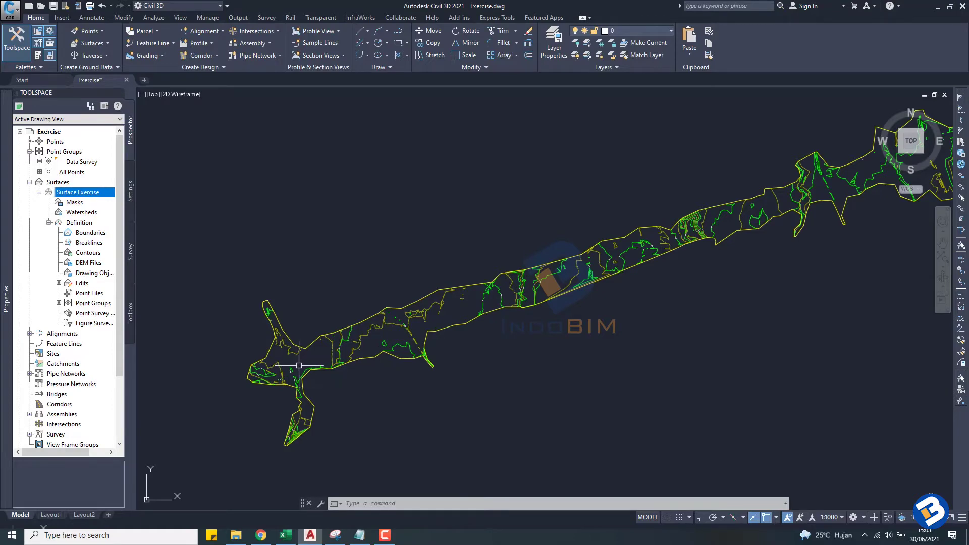
pyautogui.scroll(2, 301, 362)
pyautogui.scroll(-2, 301, 363)
pyautogui.scroll(-1, 374, 356)
pyautogui.scroll(-1, 373, 355)
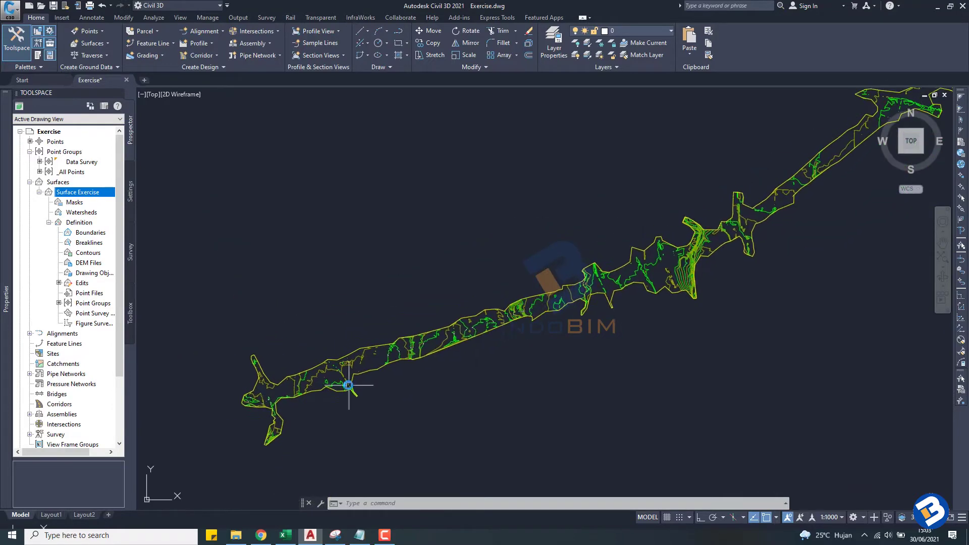
pyautogui.scroll(-1, 356, 389)
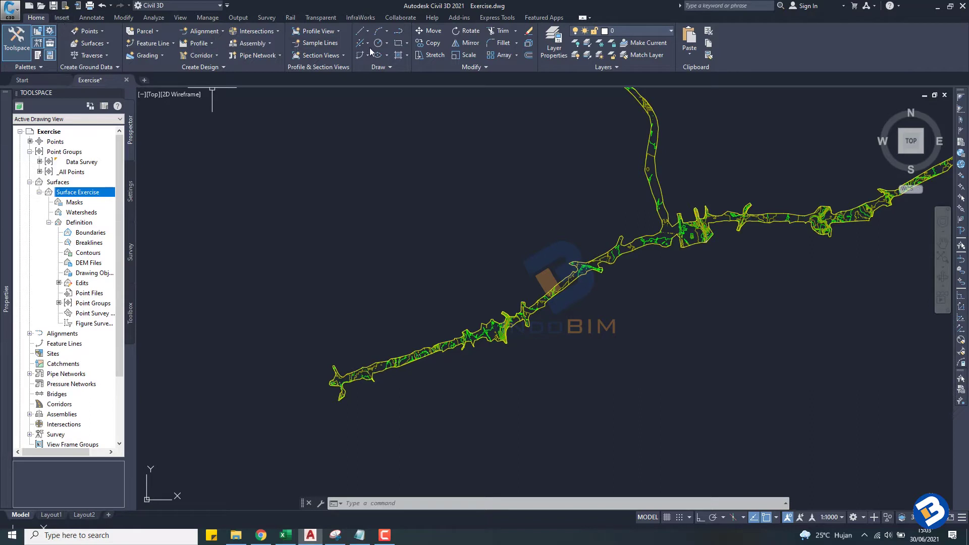
pyautogui.click(222, 32)
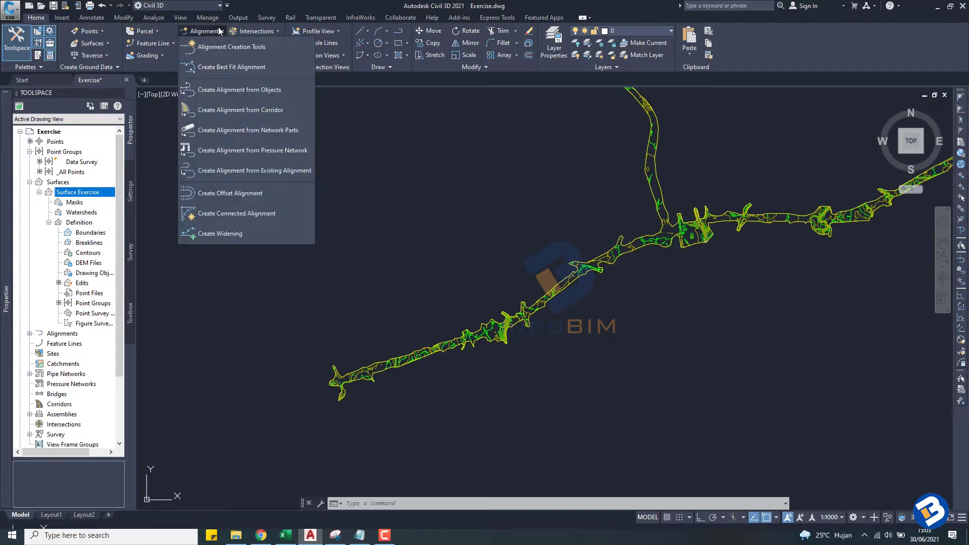
pyautogui.click(222, 54)
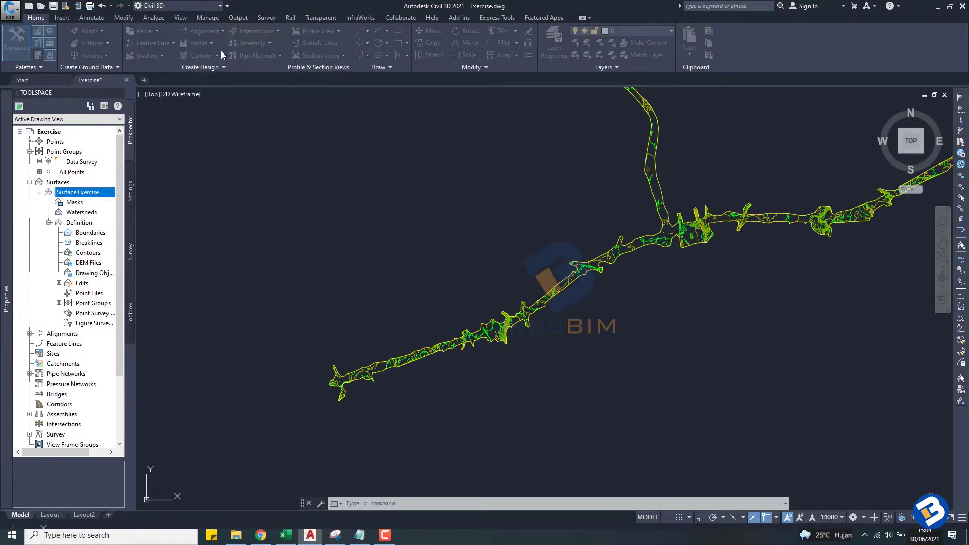
pyautogui.moveTo(247, 61); pyautogui.dragTo(235, 96)
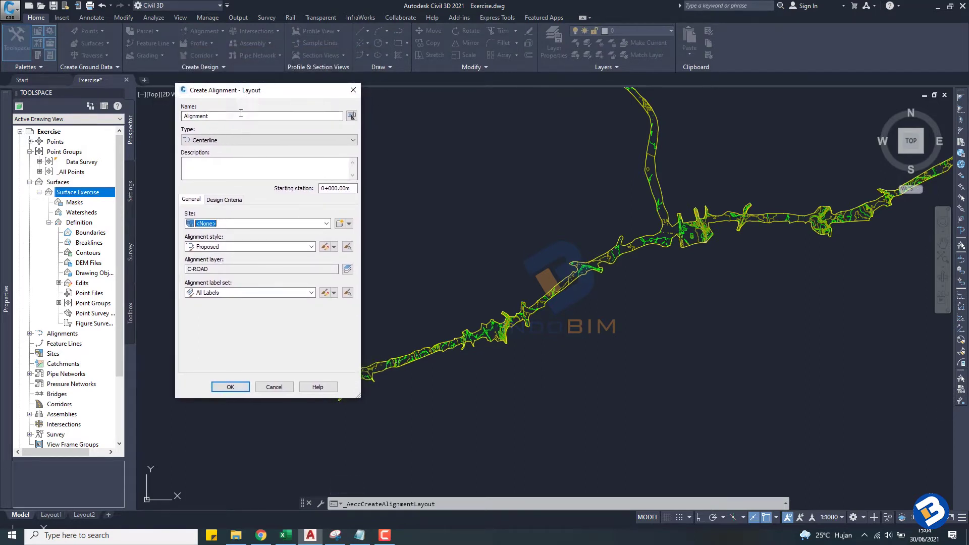
# - Rename the new alignment from 'Alignment' to 'Aligment Exercise'
pyautogui.click(240, 114)
pyautogui.moveTo(241, 117); pyautogui.dragTo(184, 117)
pyautogui.click(186, 117)
pyautogui.doubleClick(185, 118)
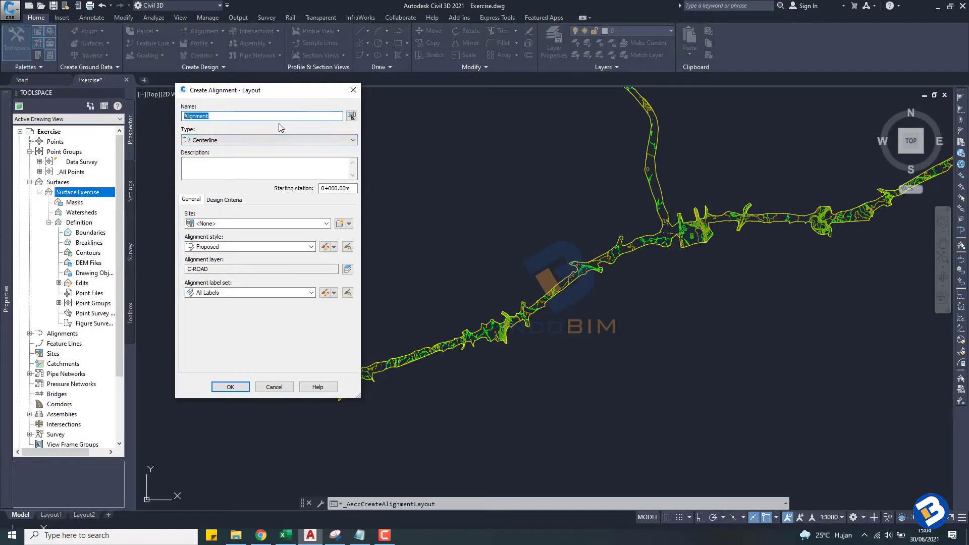
pyautogui.press('BackSpace')
pyautogui.write('Exer')
pyautogui.write('cise')
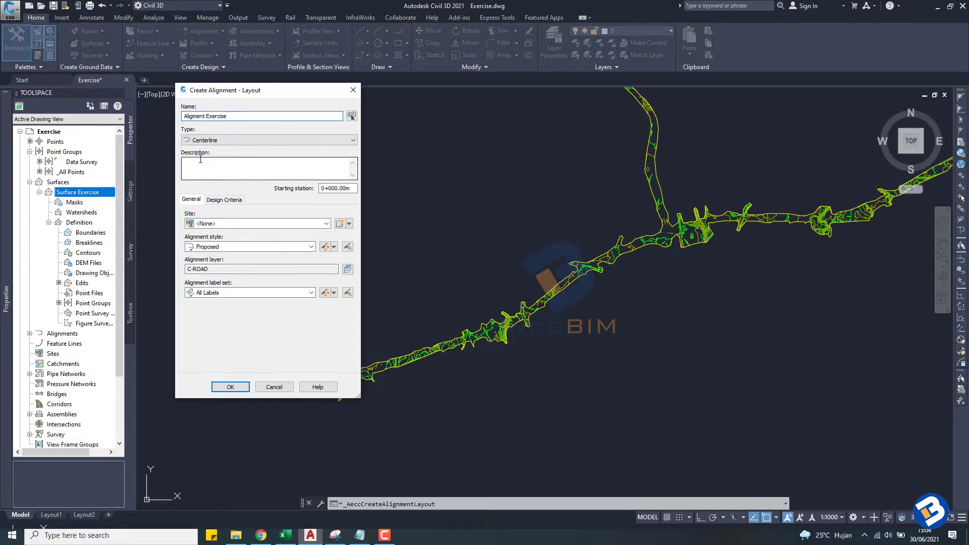
# - Keep the alignment type as Centerline and show the Design Criteria settings
pyautogui.click(234, 140)
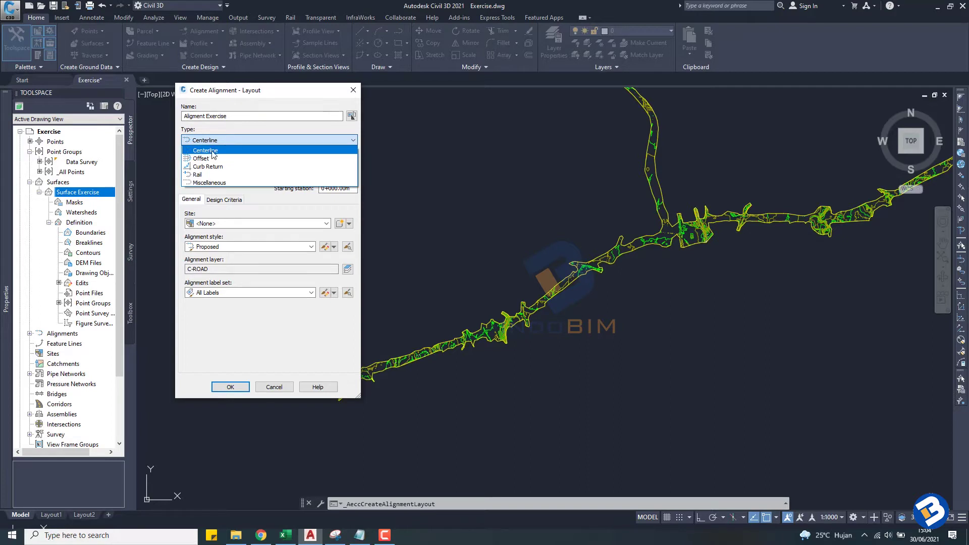
pyautogui.click(228, 141)
pyautogui.click(228, 141)
pyautogui.click(206, 150)
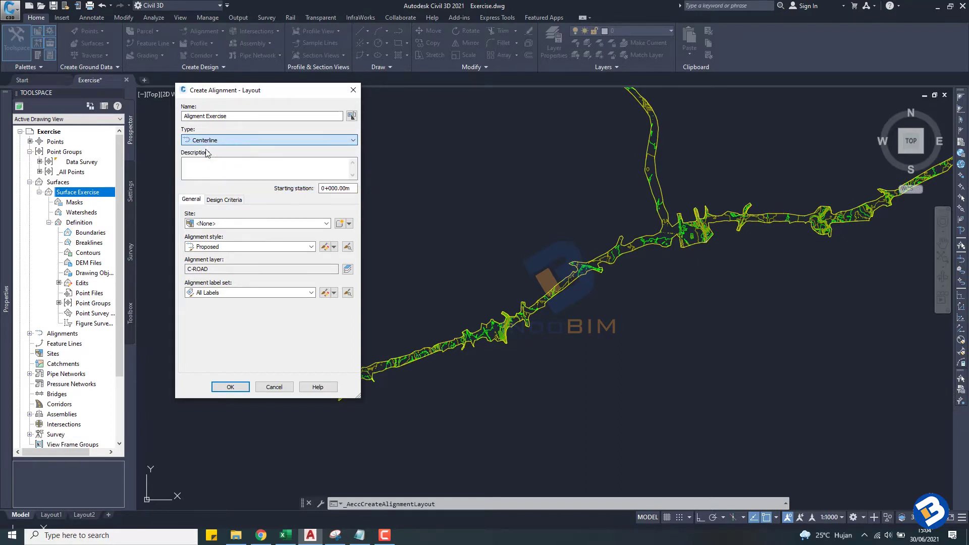
pyautogui.click(245, 164)
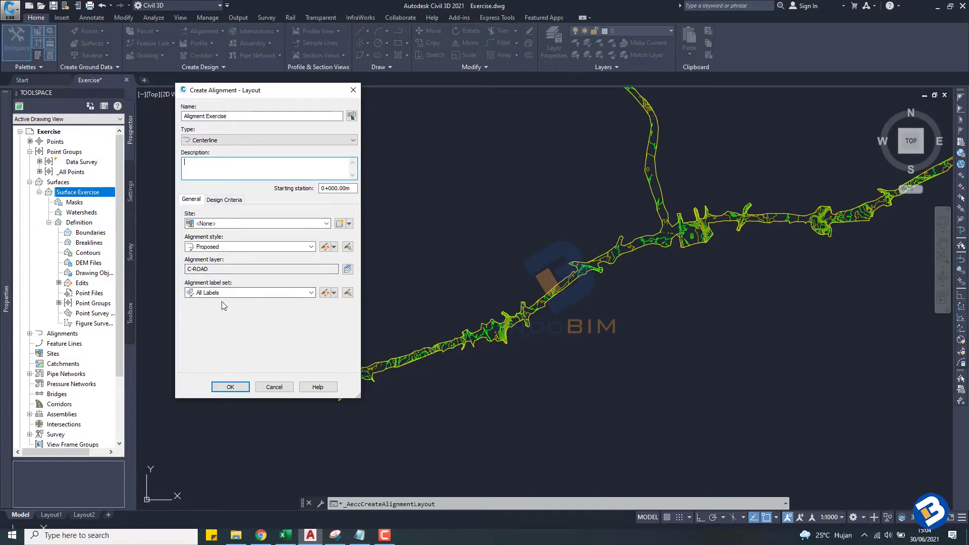
pyautogui.click(218, 201)
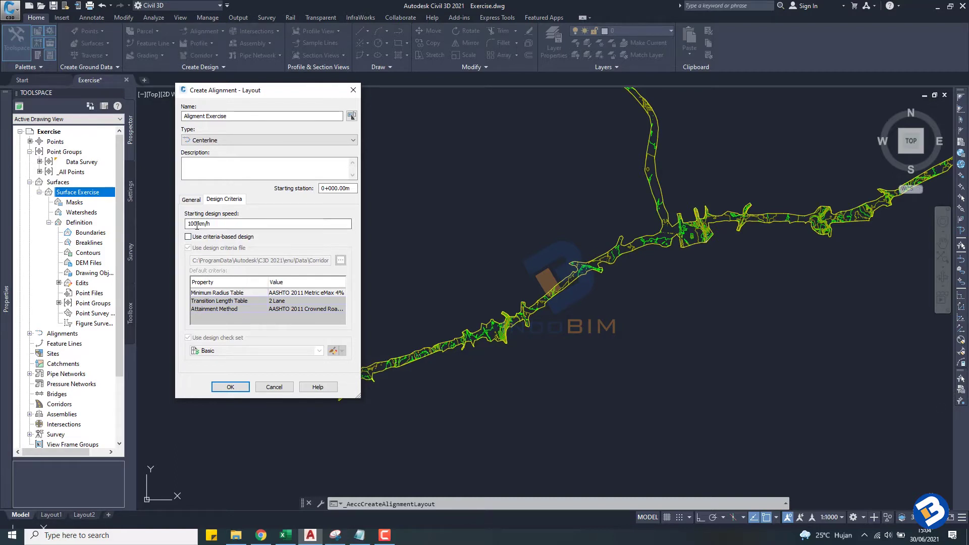
# - Set the starting design speed to 80 km/h and enable criteria-based design
pyautogui.moveTo(197, 225); pyautogui.dragTo(183, 218)
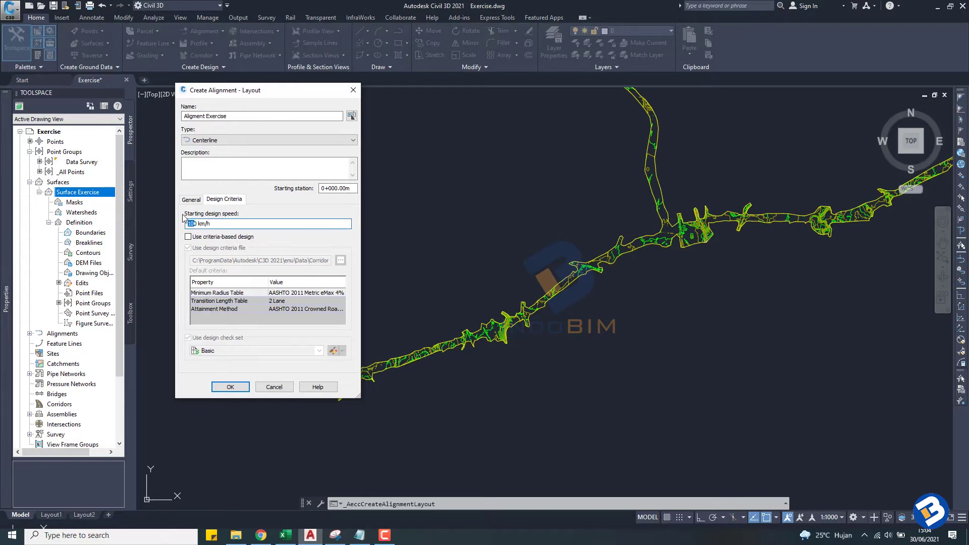
pyautogui.write('80')
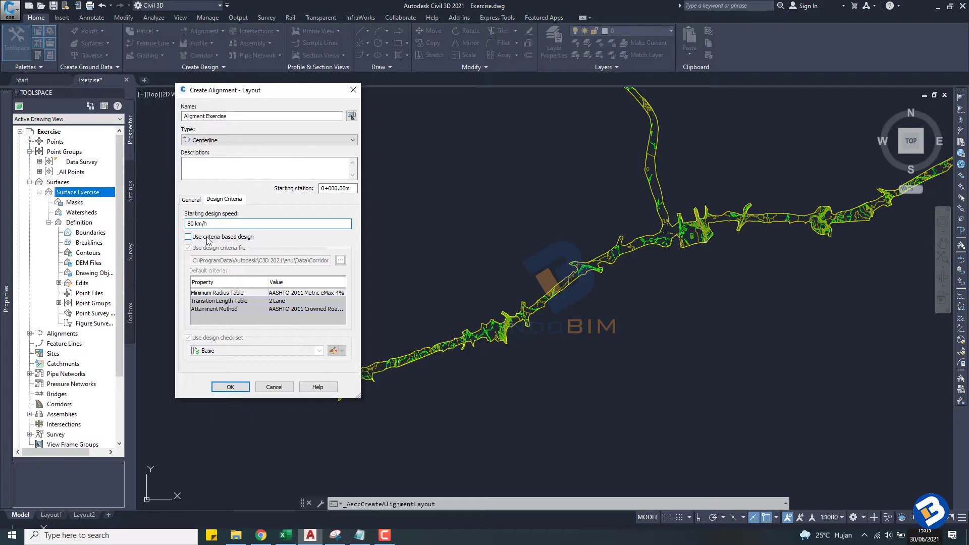
pyautogui.click(188, 237)
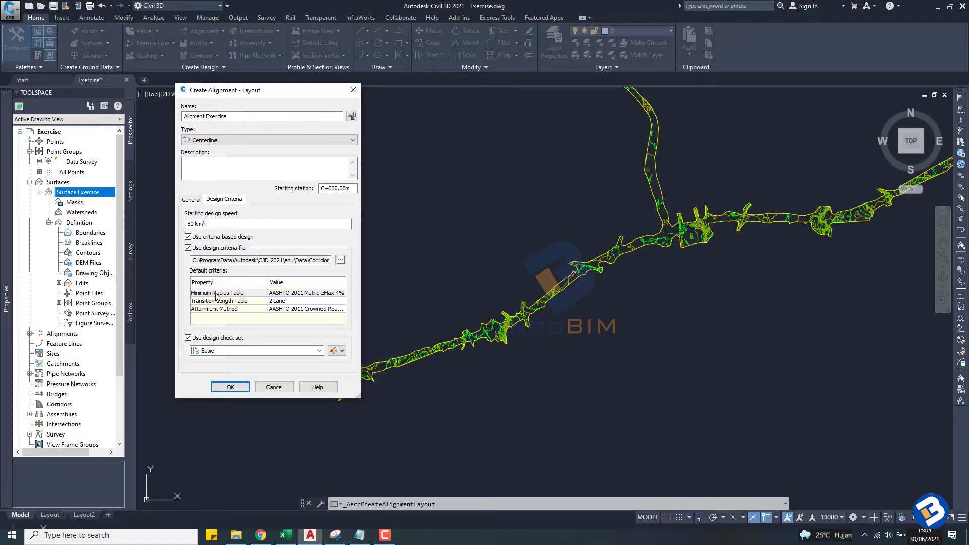
# - Keep AASHTO 2011 Metric eMax 4%, 2 Lane and Crowned Roadway criteria, and create the alignment
pyautogui.click(284, 292)
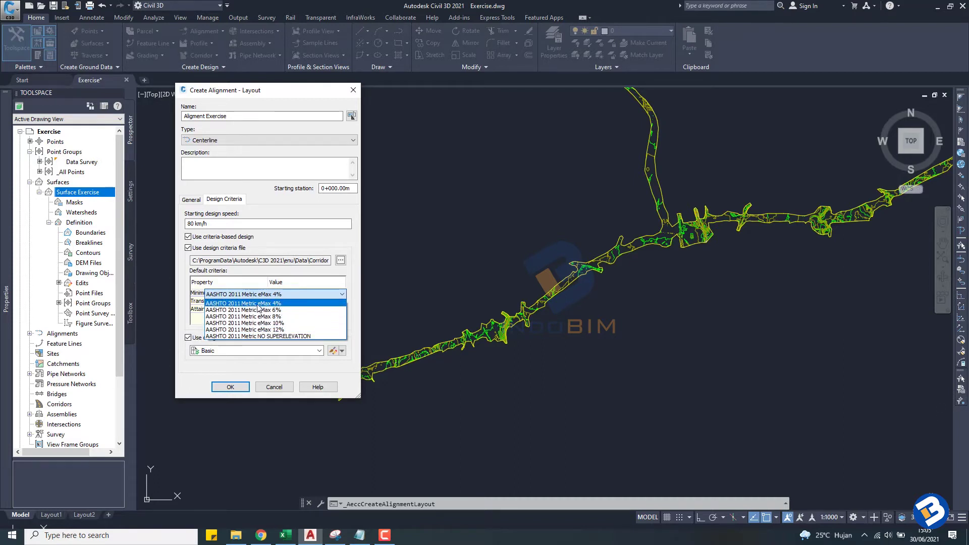
pyautogui.click(263, 303)
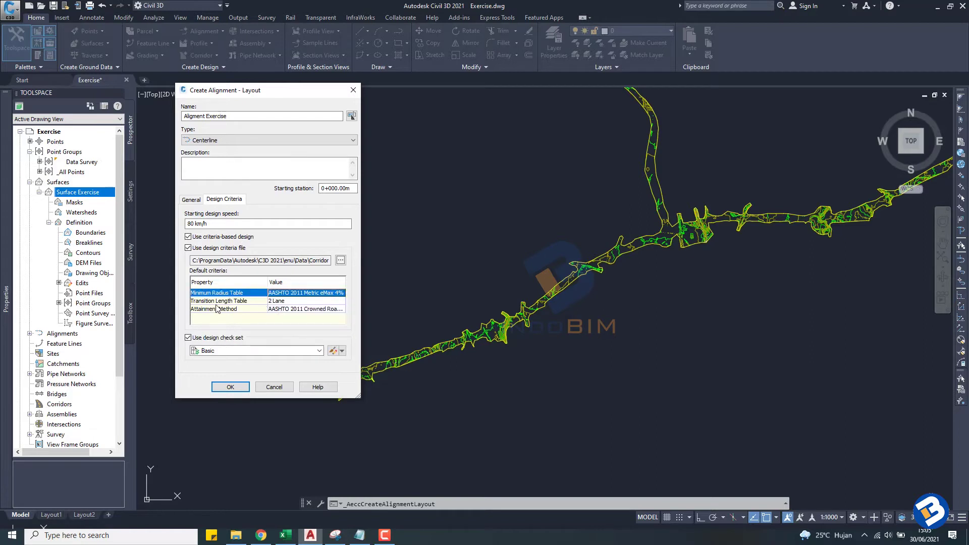
pyautogui.click(285, 302)
pyautogui.click(289, 303)
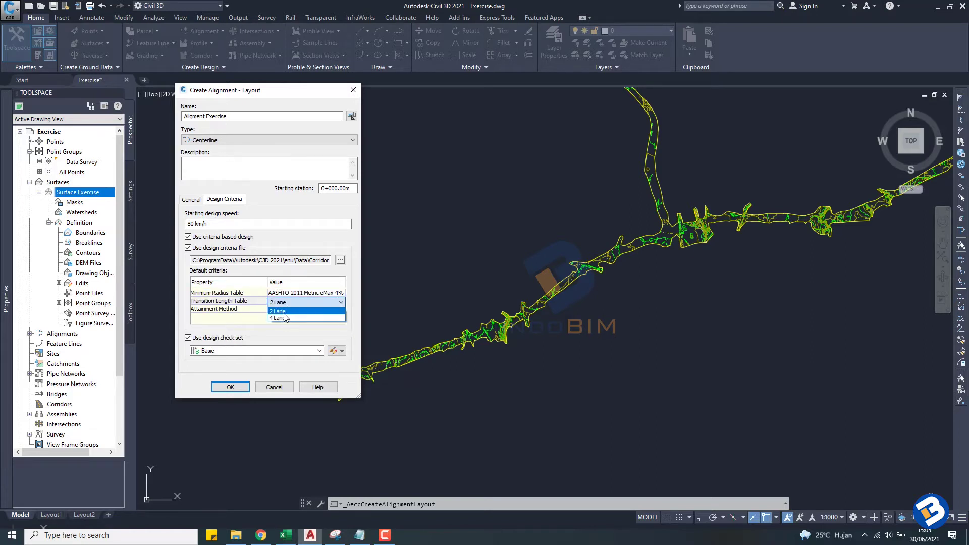
pyautogui.click(249, 321)
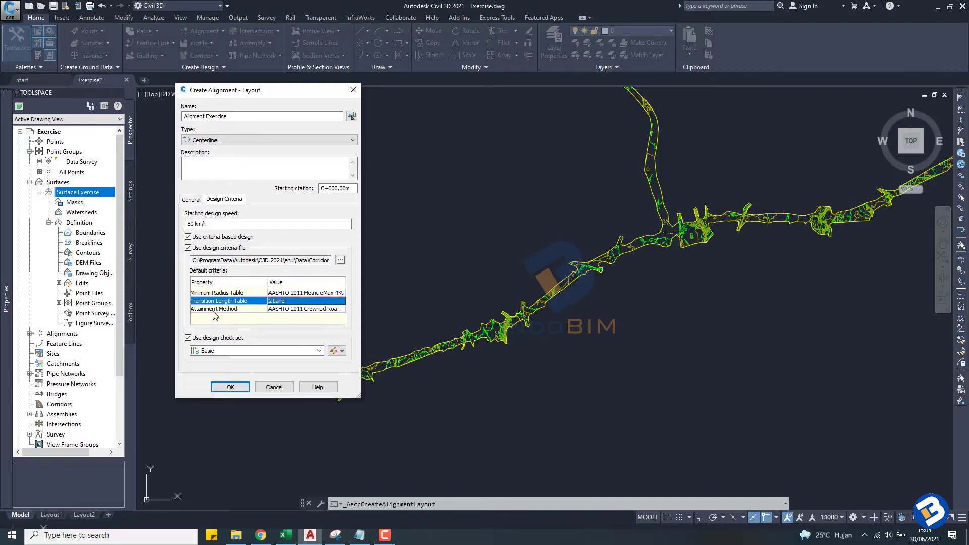
pyautogui.click(277, 310)
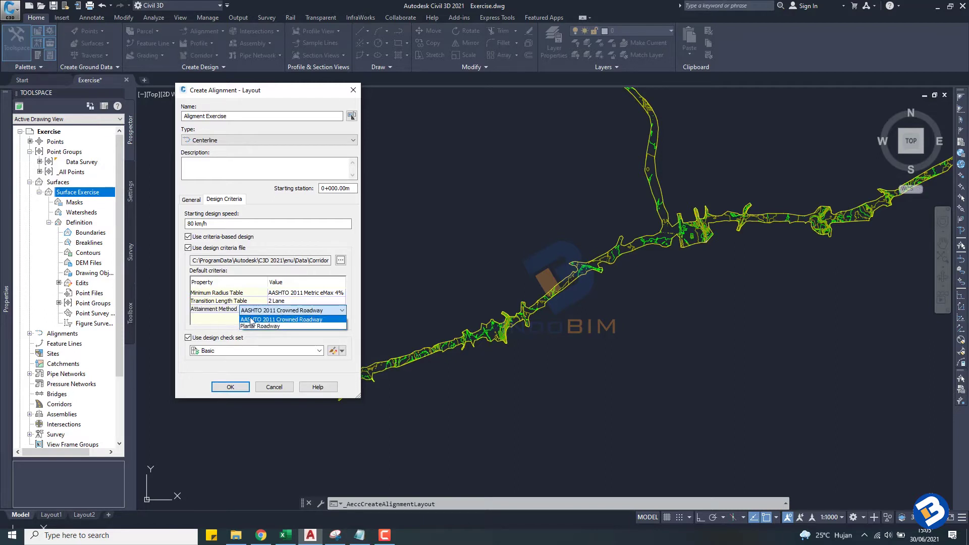
pyautogui.click(288, 320)
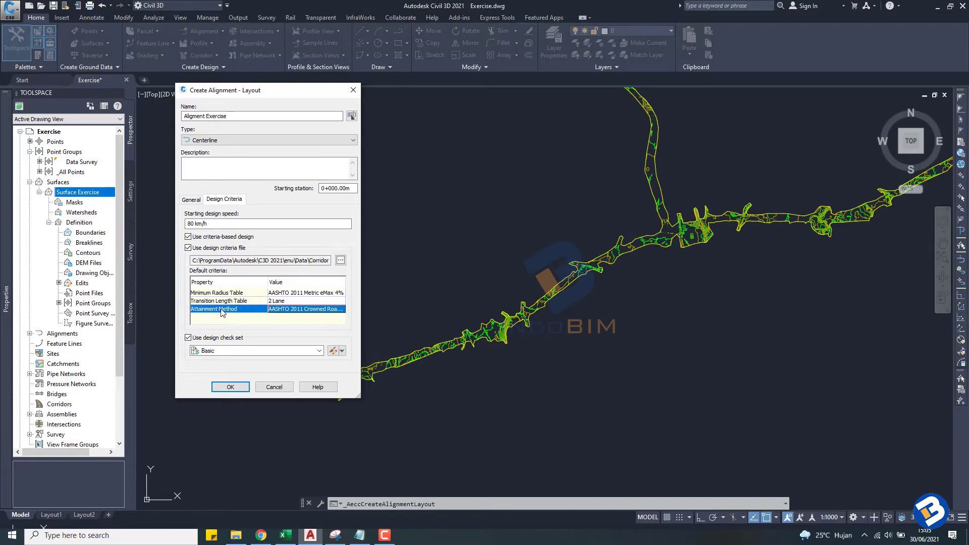
pyautogui.click(230, 388)
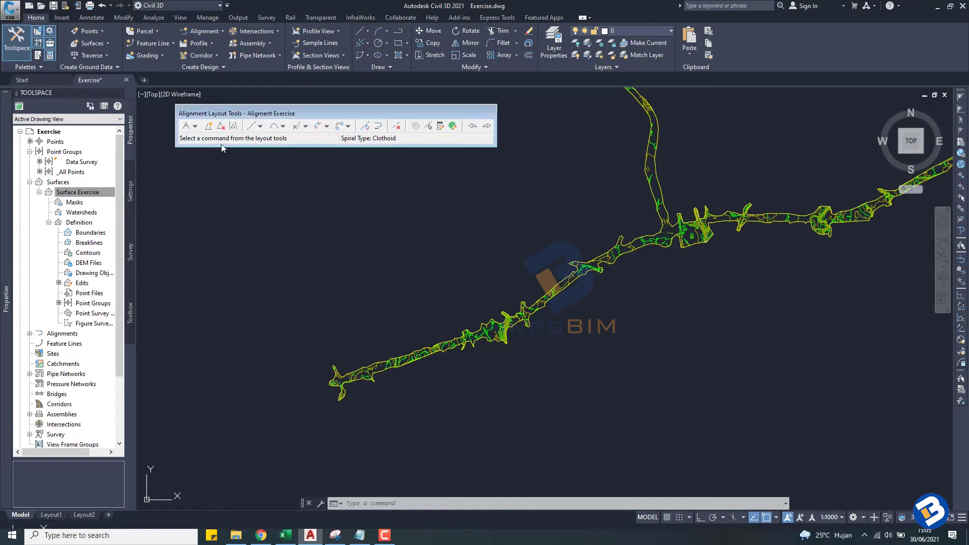
pyautogui.moveTo(318, 112)
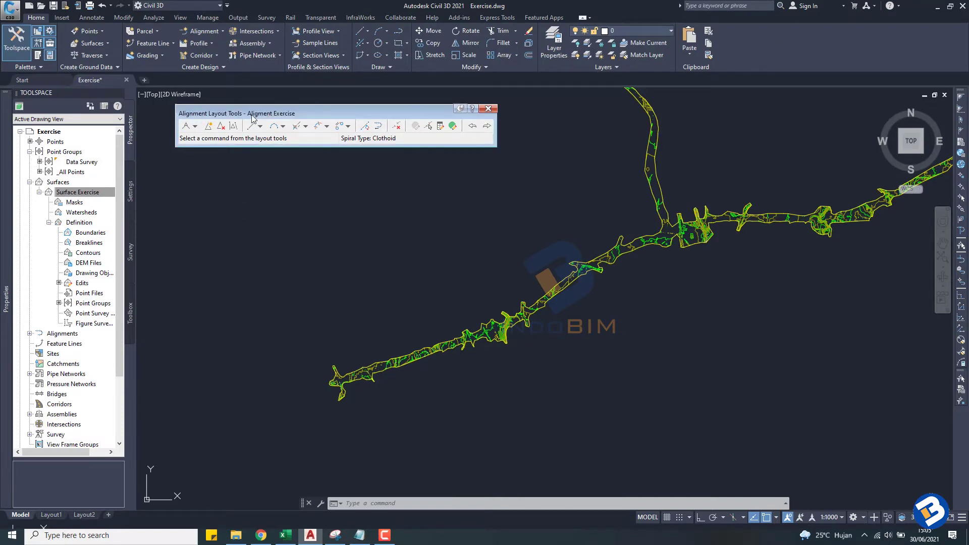
# - Choose Tangent-Tangent (With curves) as the layout method for Aligment Exercise
pyautogui.moveTo(303, 114); pyautogui.dragTo(306, 123)
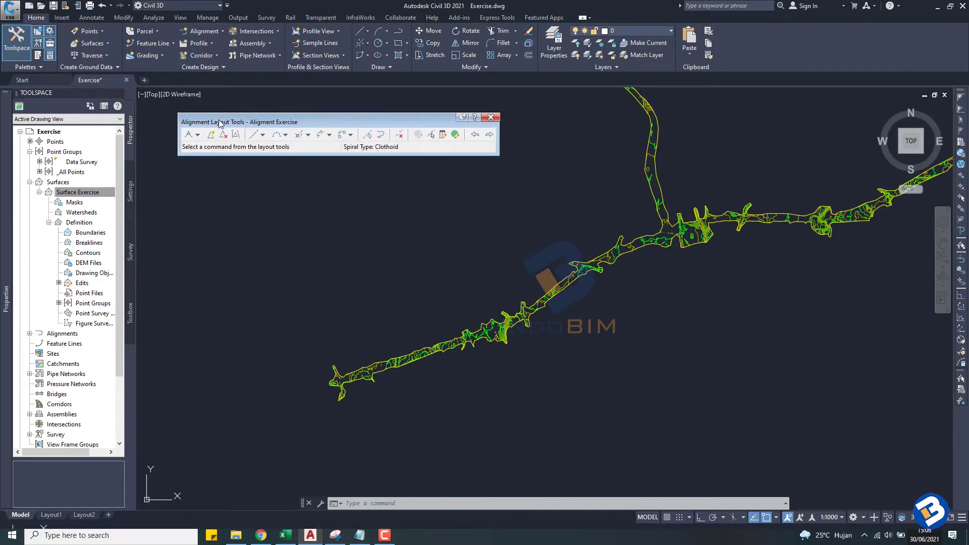
pyautogui.click(198, 135)
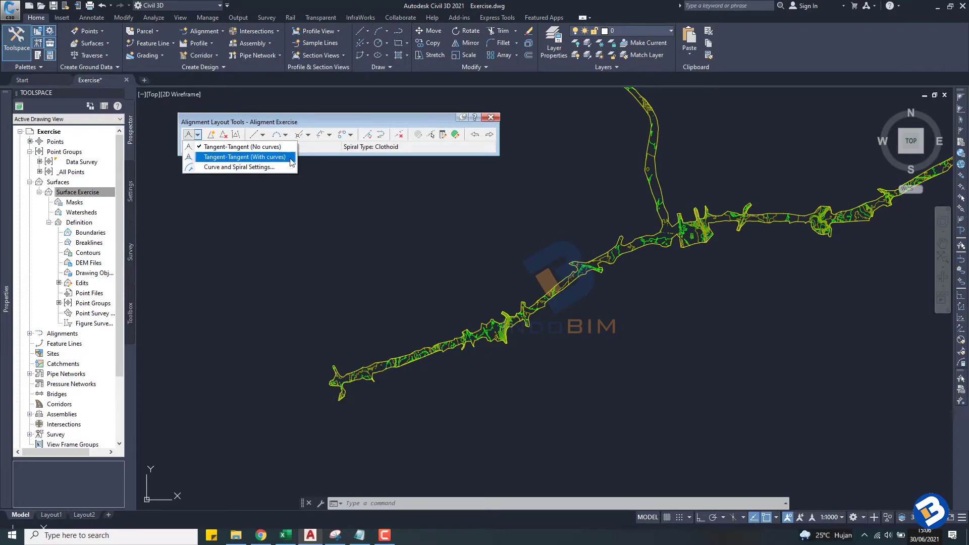
pyautogui.click(244, 157)
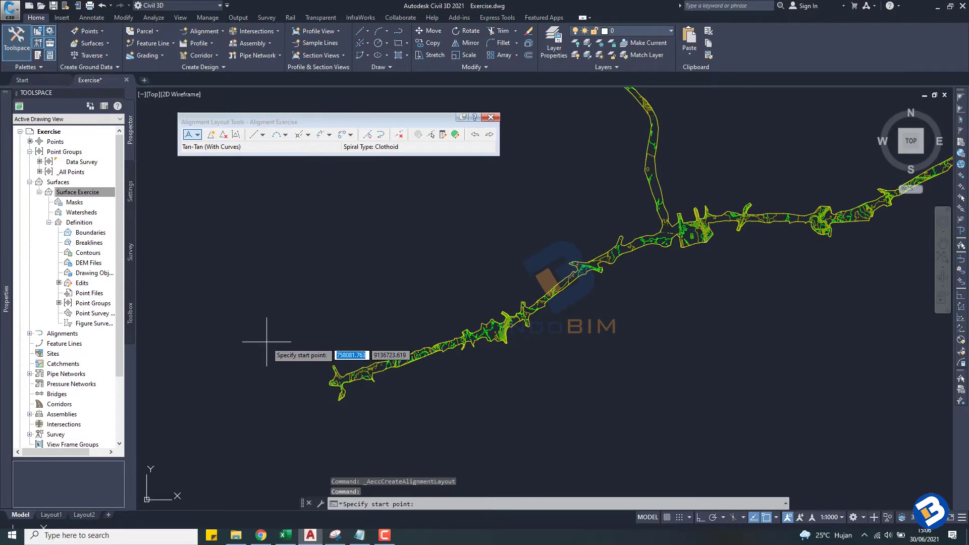
# - Place the alignment's start point at the lower end of the corridor
pyautogui.scroll(3, 325, 402)
pyautogui.scroll(2, 439, 338)
pyautogui.scroll(2, 365, 401)
pyautogui.scroll(-3, 365, 401)
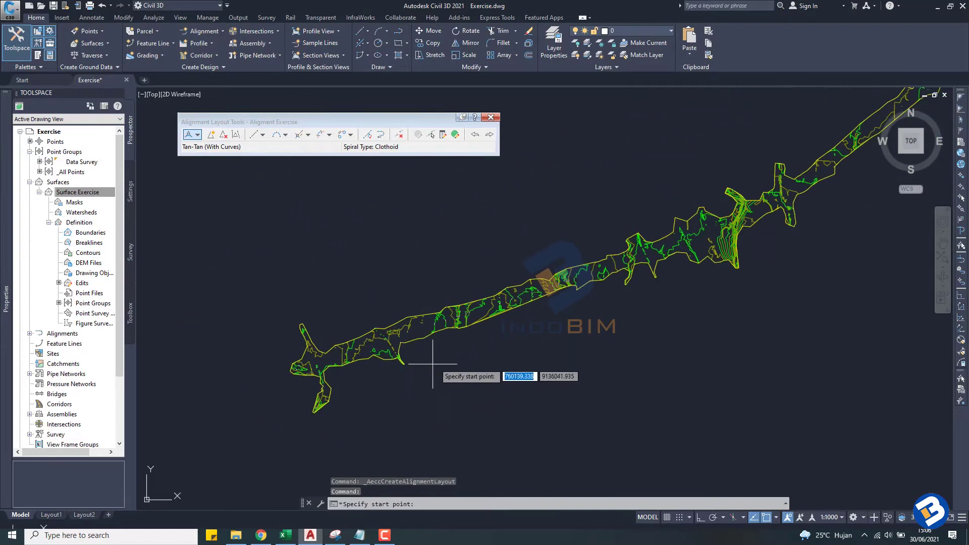
pyautogui.scroll(-1, 529, 263)
pyautogui.scroll(1, 336, 378)
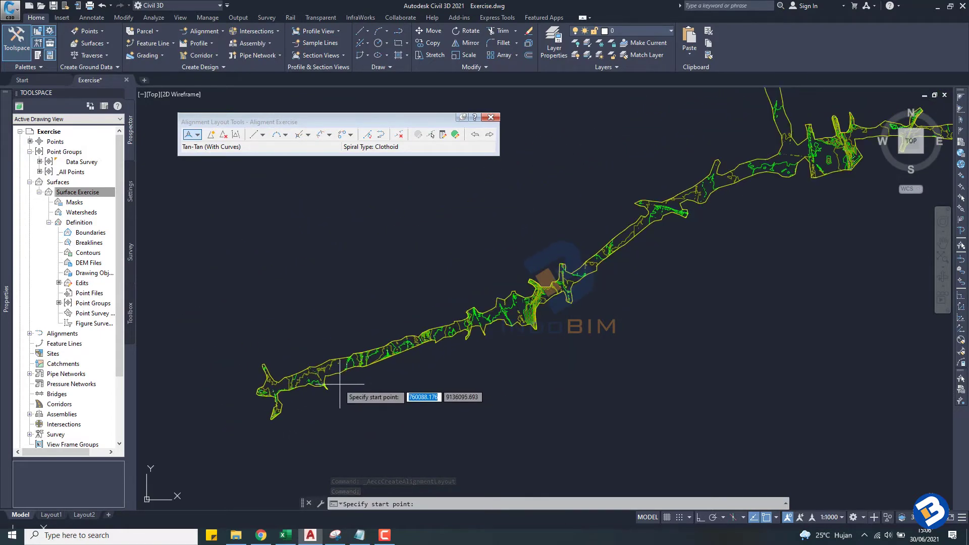
pyautogui.scroll(1, 260, 400)
pyautogui.scroll(2, 206, 400)
pyautogui.scroll(1, 241, 409)
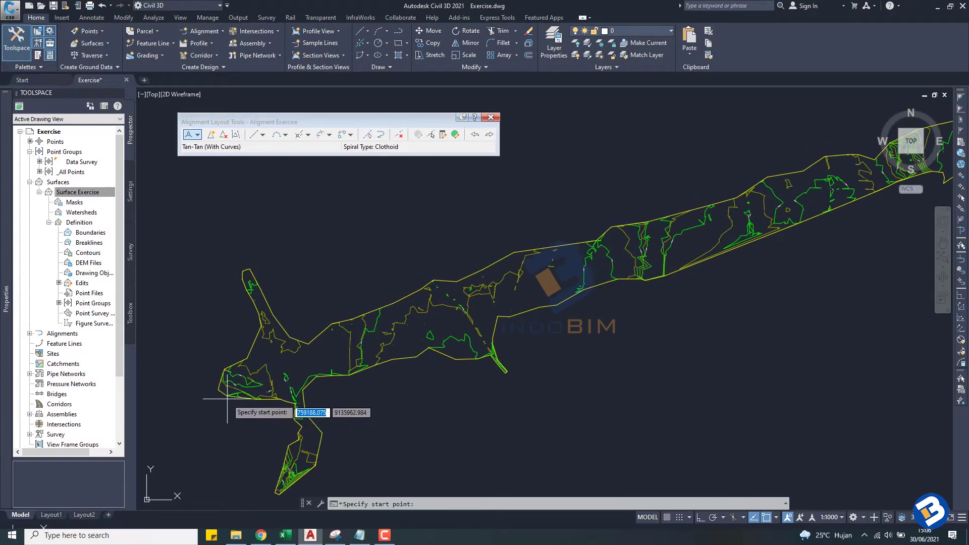
pyautogui.scroll(5, 228, 386)
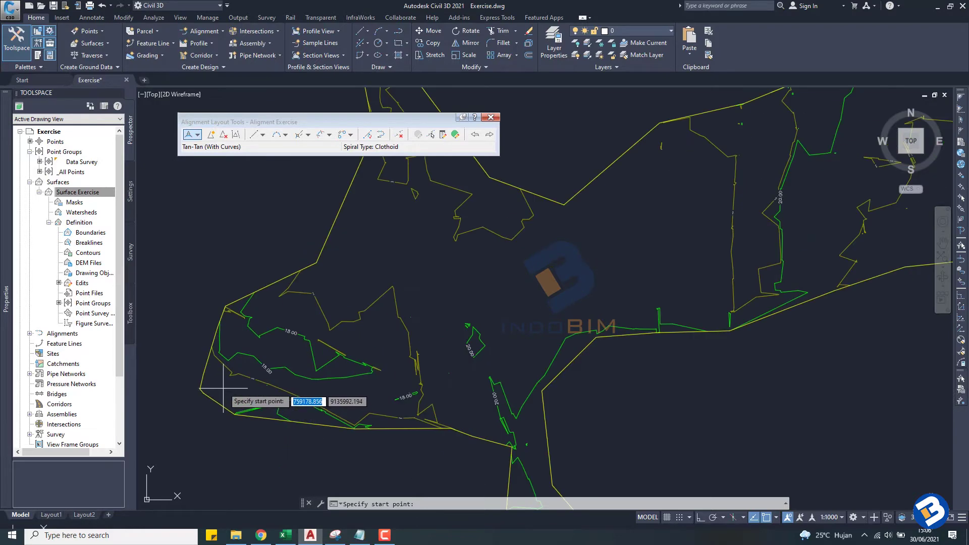
pyautogui.click(229, 375)
pyautogui.scroll(-5, 230, 375)
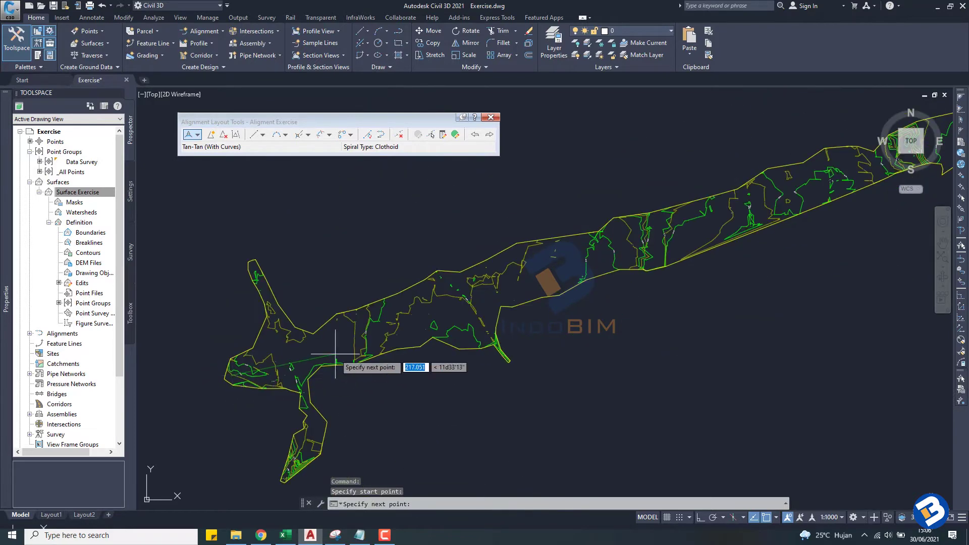
pyautogui.scroll(-3, 343, 354)
pyautogui.moveTo(491, 320); pyautogui.dragTo(516, 290, button='middle')
# - Add three bend points and the end point along the corridor, then finish the alignment
pyautogui.scroll(3, 540, 285)
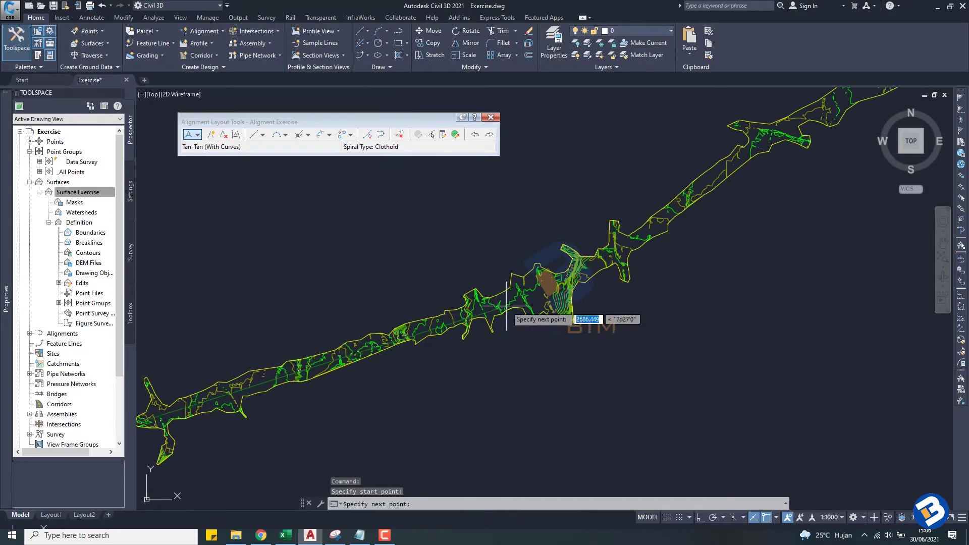
pyautogui.scroll(2, 550, 286)
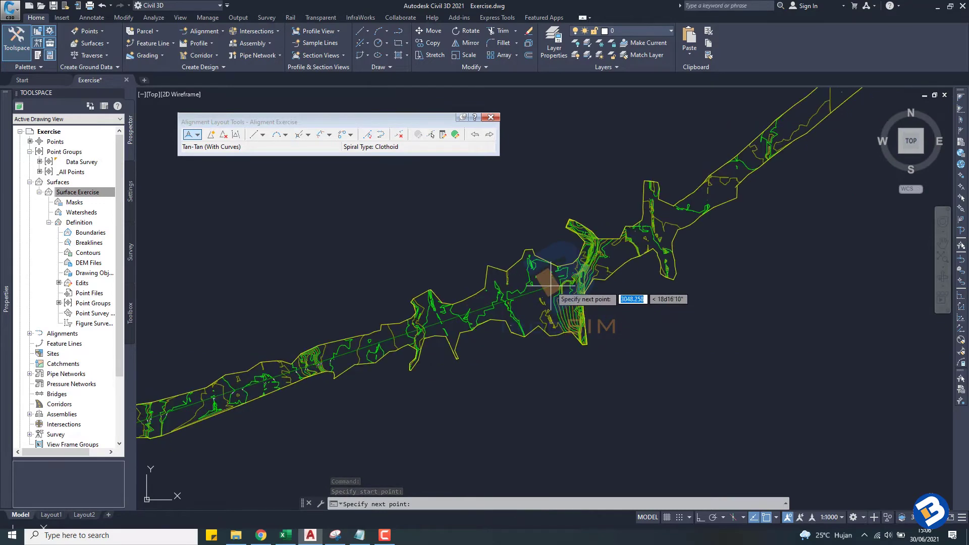
pyautogui.click(552, 288)
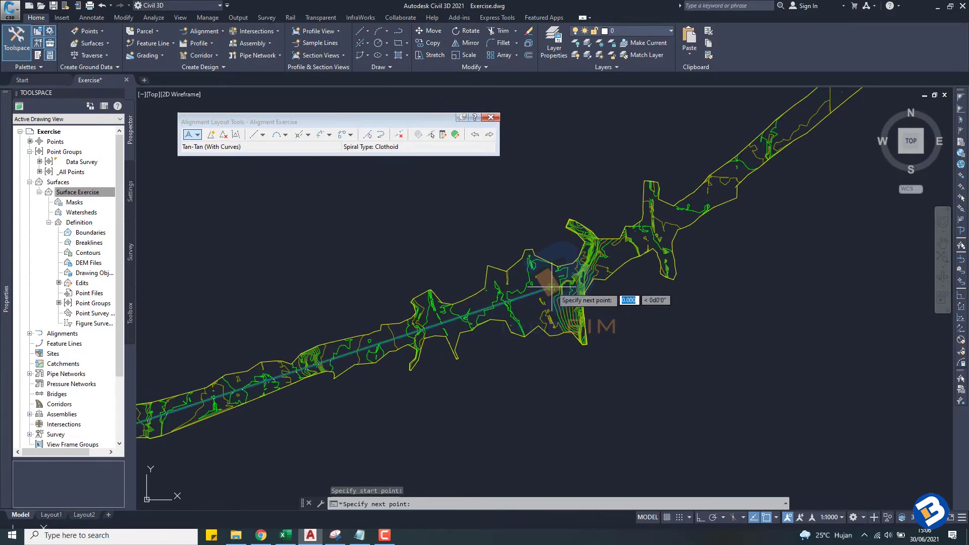
pyautogui.moveTo(674, 217); pyautogui.dragTo(544, 293, button='middle')
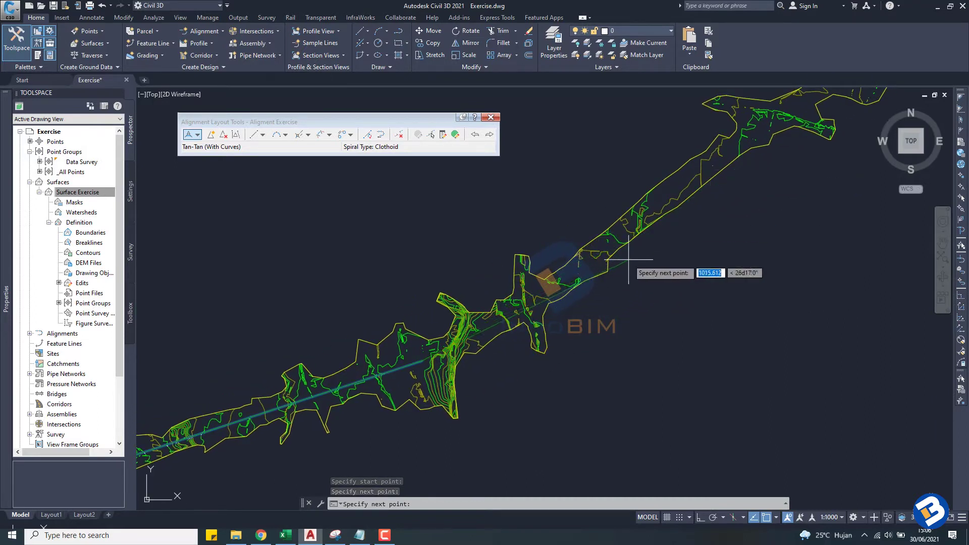
pyautogui.click(588, 265)
pyautogui.moveTo(744, 200); pyautogui.dragTo(652, 284, button='middle')
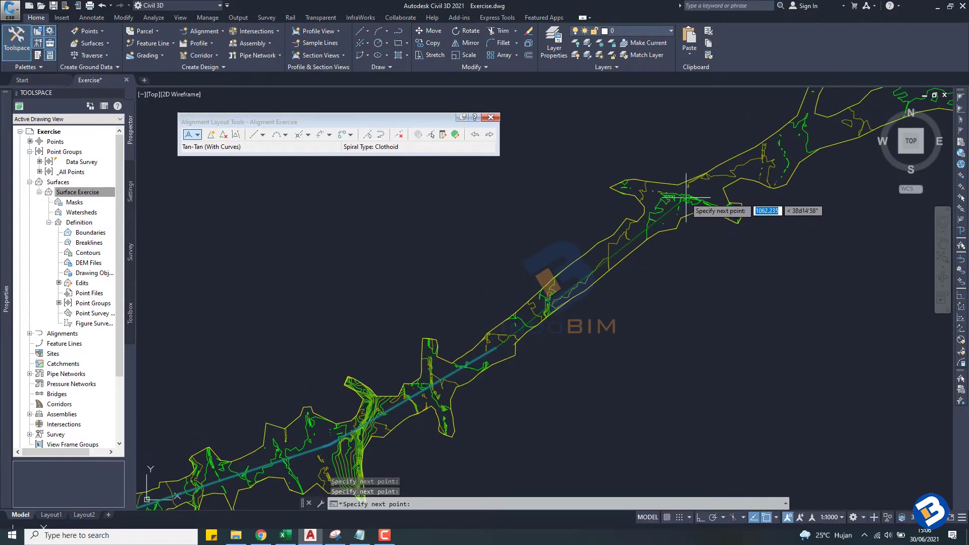
pyautogui.click(686, 198)
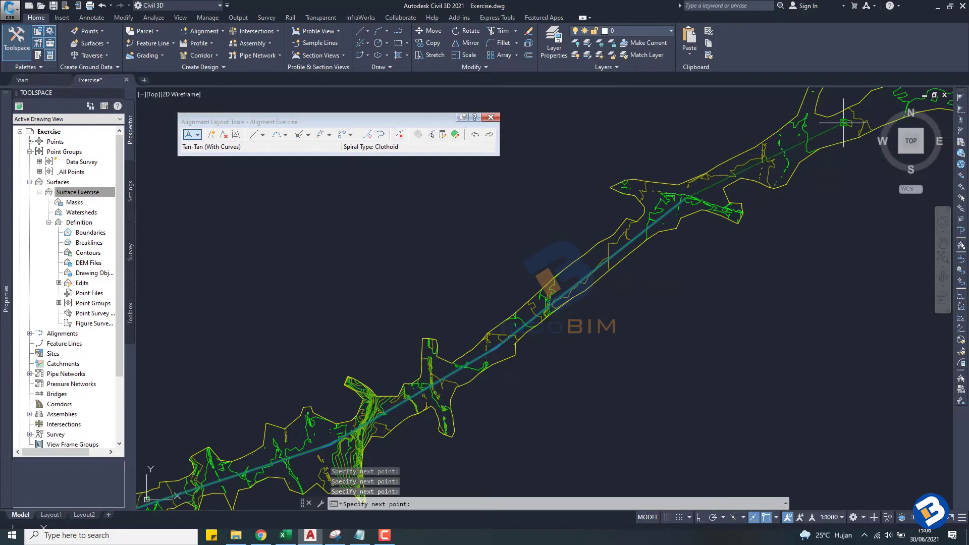
pyautogui.click(842, 123)
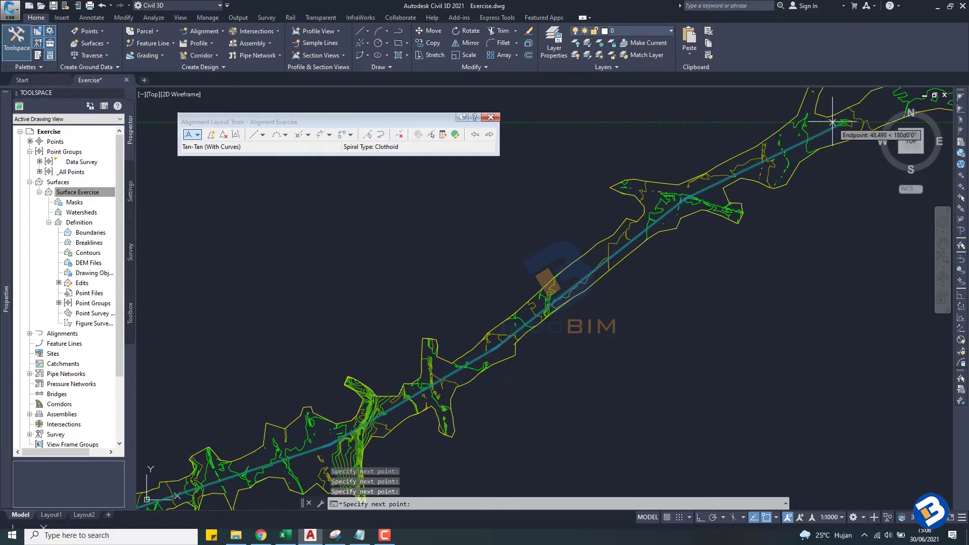
pyautogui.press('Return')
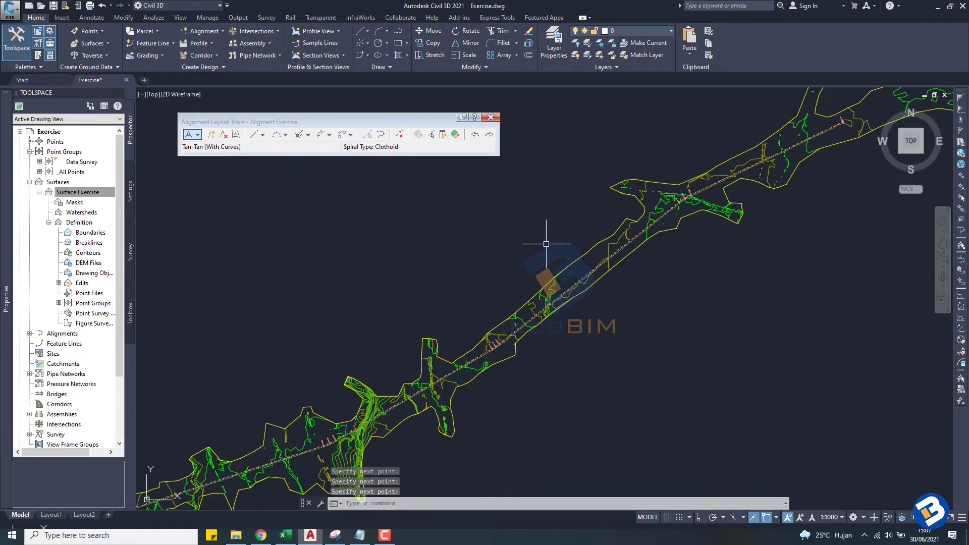
pyautogui.scroll(-2, 548, 242)
pyautogui.scroll(-2, 464, 296)
pyautogui.scroll(-2, 454, 302)
pyautogui.scroll(3, 353, 330)
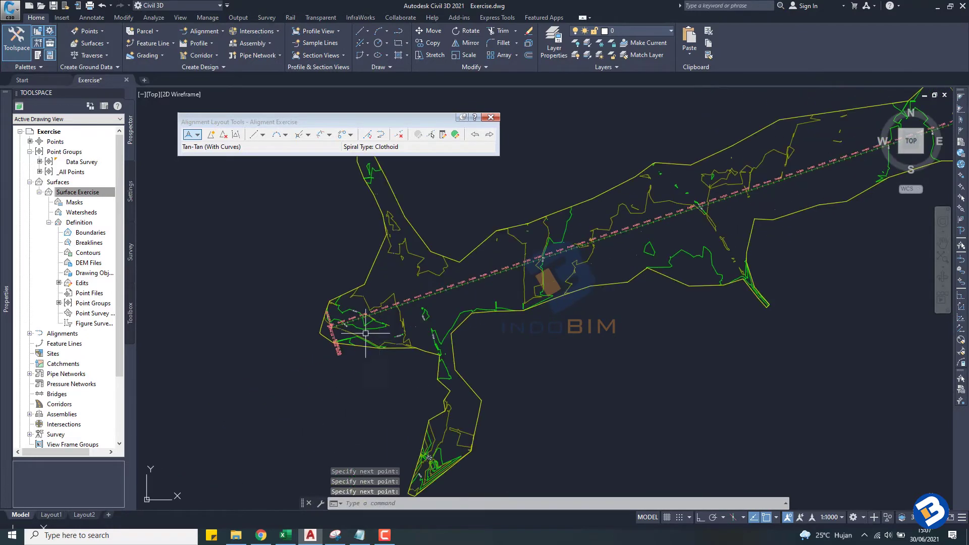
pyautogui.scroll(2, 333, 325)
pyautogui.scroll(1, 328, 328)
# - Zoom to the alignment start and select its station labels
pyautogui.scroll(2, 298, 303)
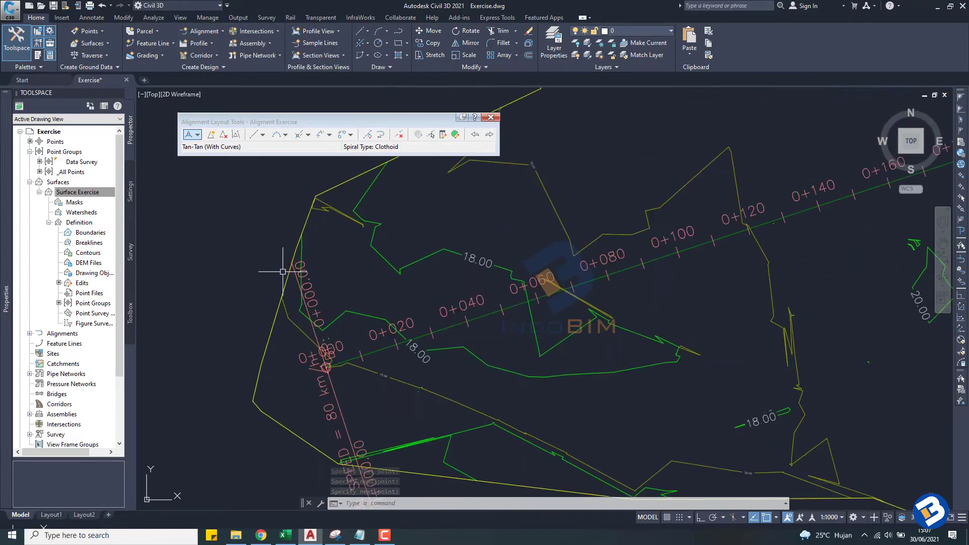
pyautogui.scroll(2, 335, 320)
pyautogui.scroll(-1, 284, 344)
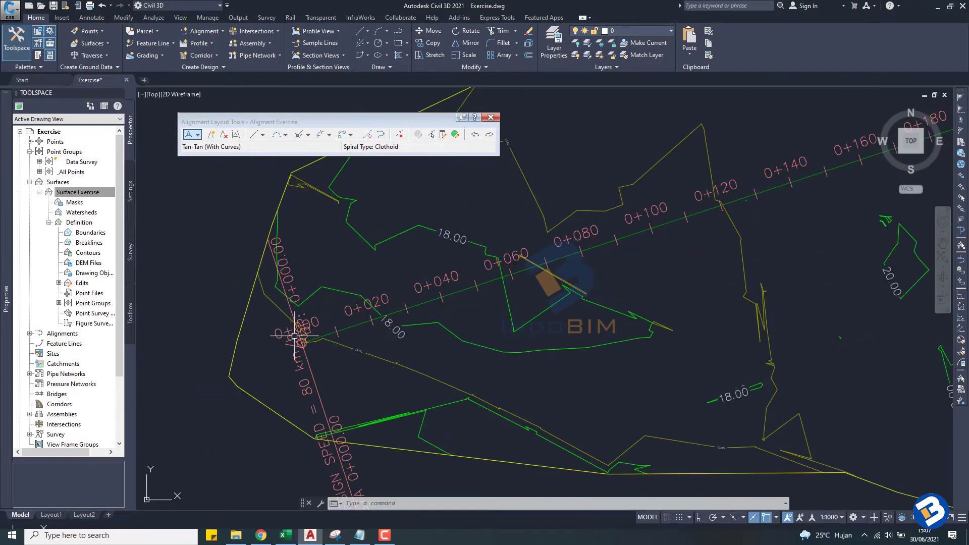
pyautogui.moveTo(302, 398); pyautogui.dragTo(332, 356, button='middle')
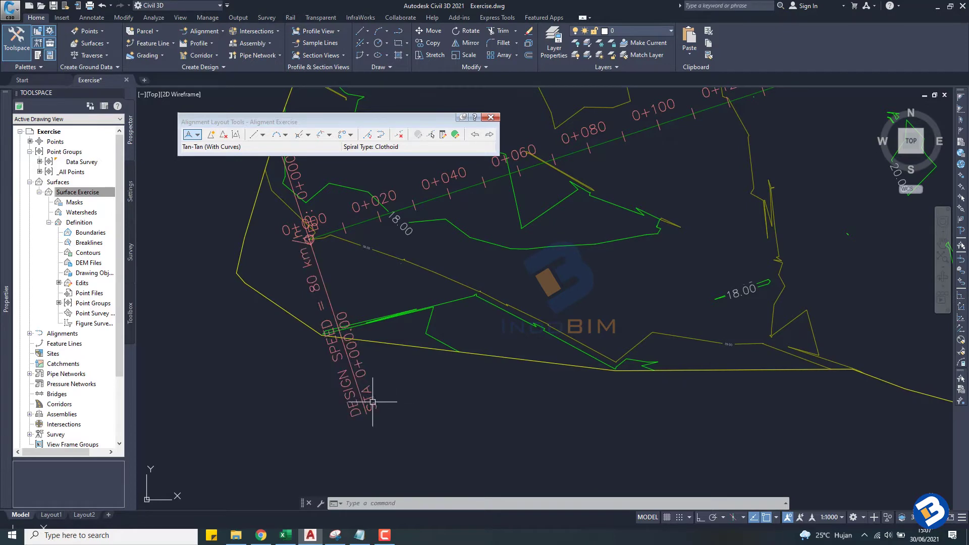
pyautogui.scroll(2, 355, 390)
pyautogui.moveTo(320, 372)
pyautogui.mouseDown(button='middle')
pyautogui.moveTo(293, 342)
pyautogui.moveTo(371, 323)
pyautogui.mouseUp(button='middle')
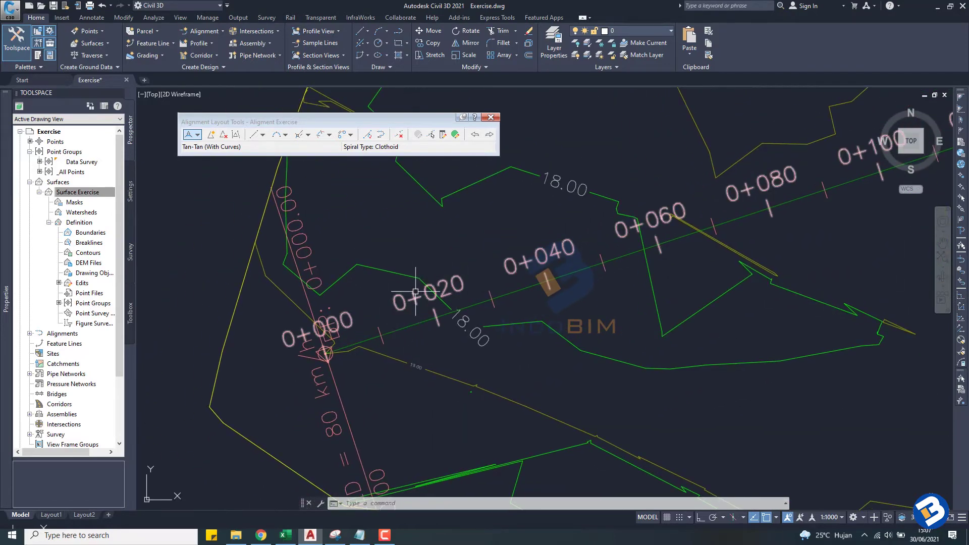
pyautogui.scroll(2, 418, 313)
pyautogui.scroll(1, 406, 305)
pyautogui.scroll(-3, 346, 322)
pyautogui.scroll(1, 420, 294)
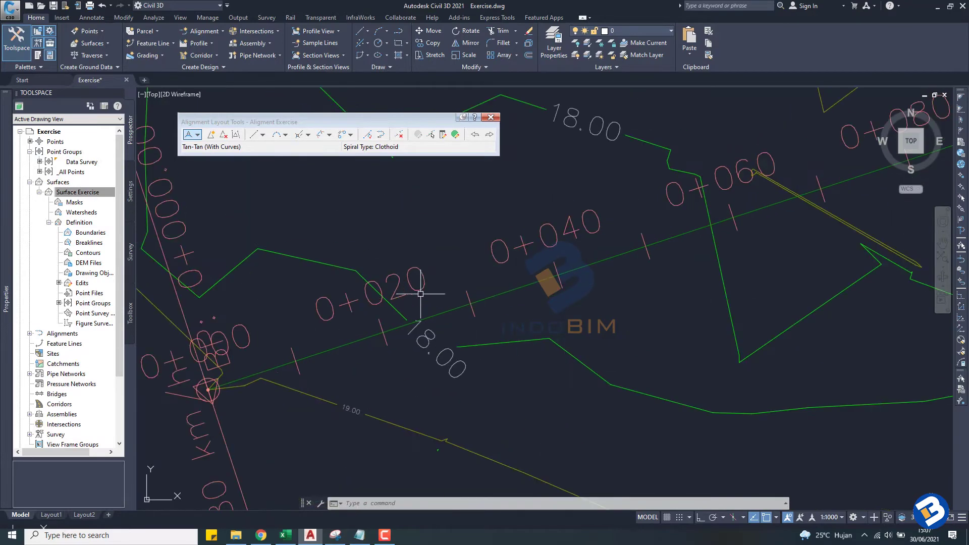
pyautogui.scroll(-1, 374, 302)
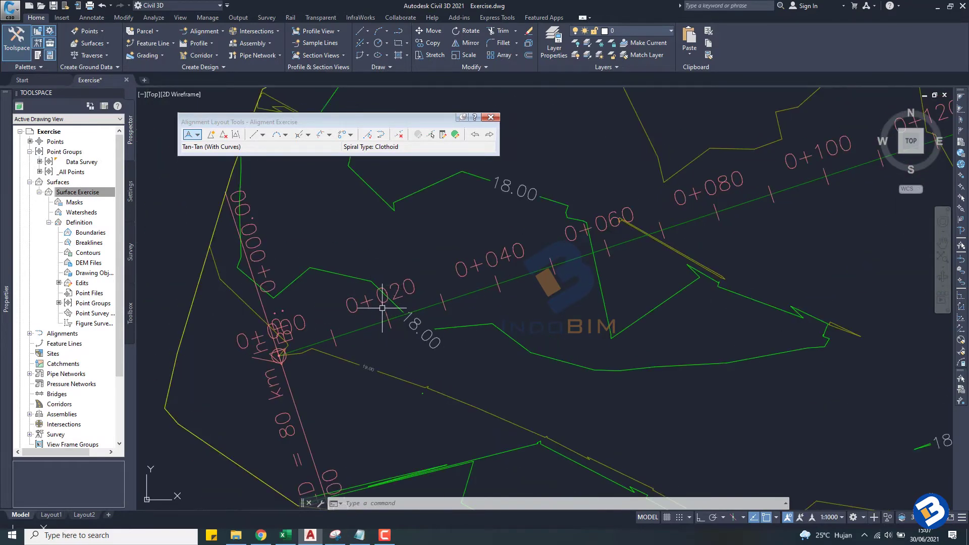
pyautogui.scroll(-2, 397, 305)
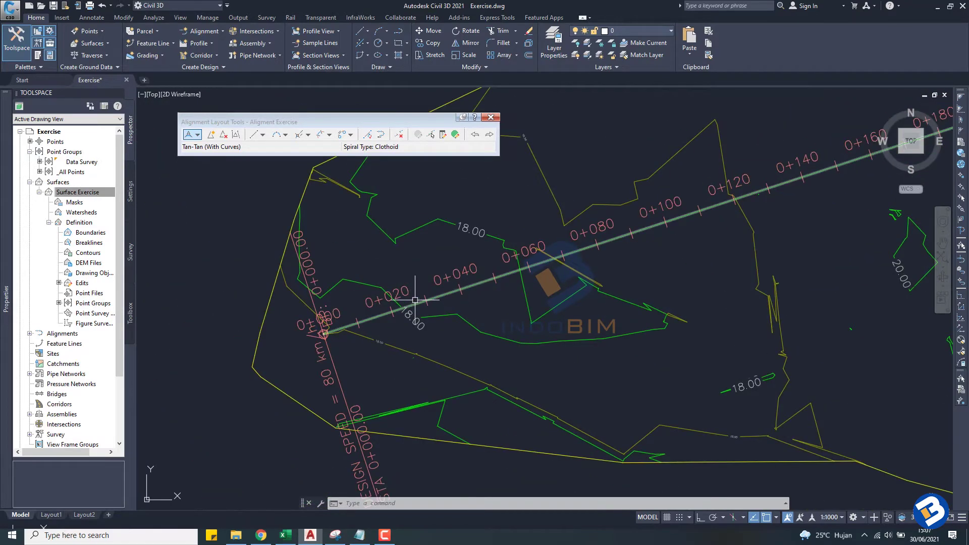
pyautogui.click(457, 284)
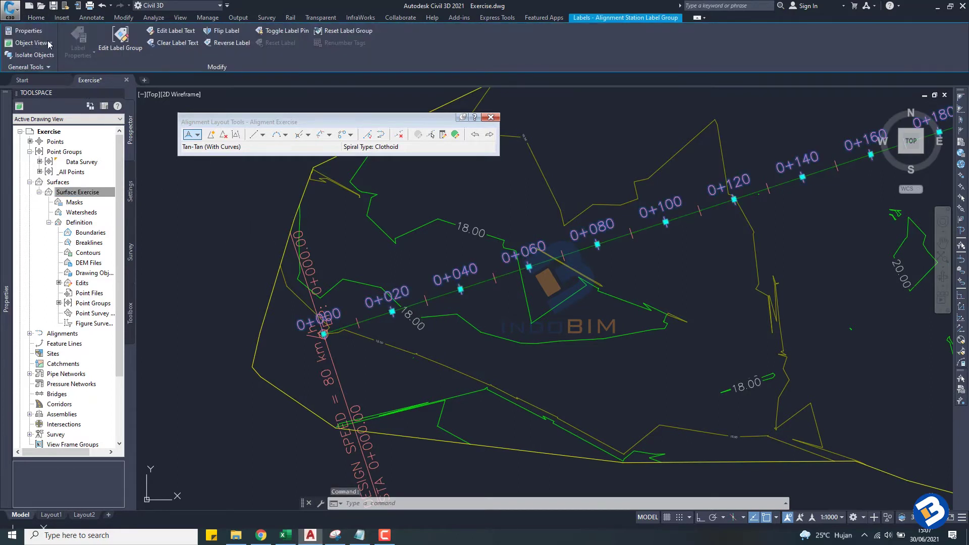
# - Review the station label group properties, then close the layout tools and clear the selection
pyautogui.click(29, 31)
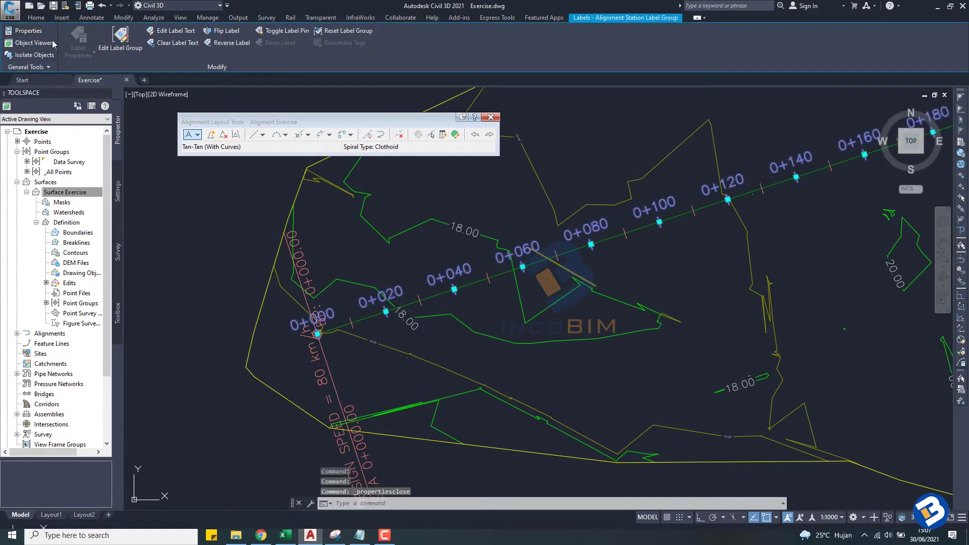
pyautogui.click(29, 30)
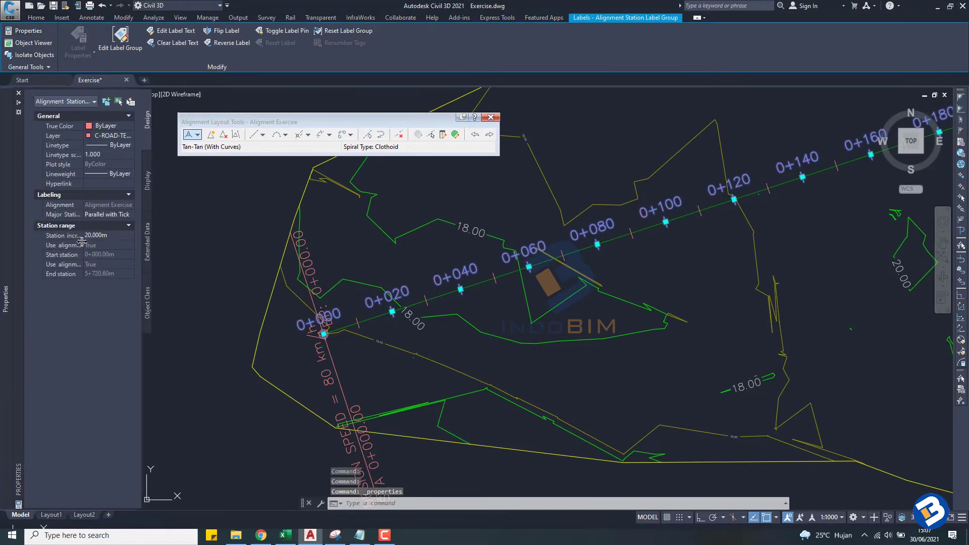
pyautogui.moveTo(84, 236); pyautogui.dragTo(97, 236)
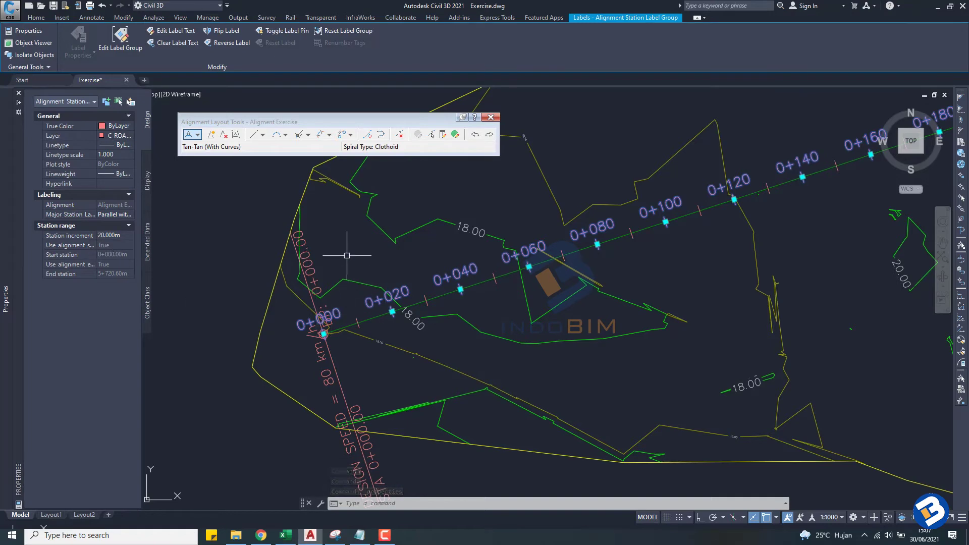
pyautogui.hotkey('ctrl', '1')
pyautogui.click(490, 117)
pyautogui.press('Escape')
pyautogui.press('Escape')
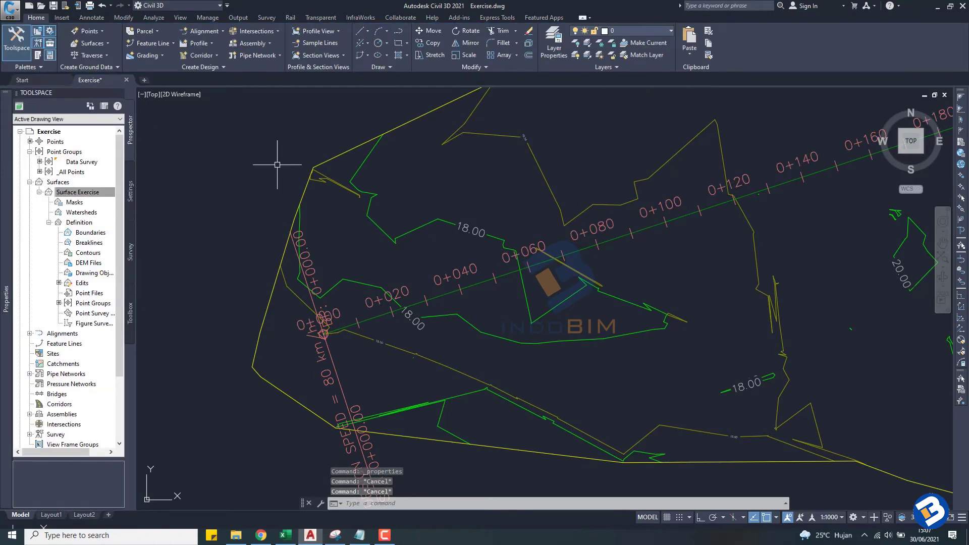
# - Reselect the station labels with stations 0+000 to 0+200 in view
pyautogui.scroll(-5, 284, 309)
pyautogui.scroll(-2, 284, 309)
pyautogui.scroll(2, 303, 313)
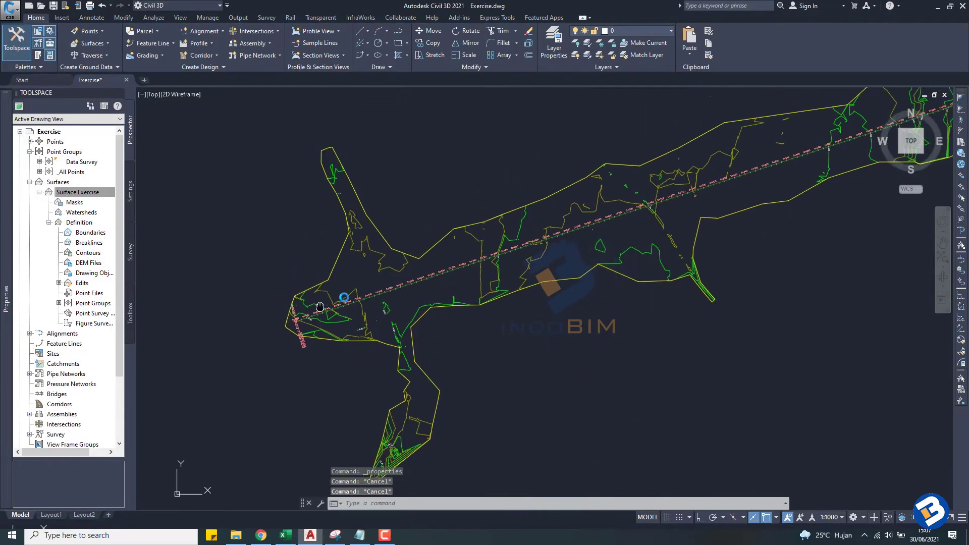
pyautogui.scroll(2, 325, 313)
pyautogui.scroll(1, 344, 295)
pyautogui.scroll(-6, 343, 295)
pyautogui.scroll(1, 323, 323)
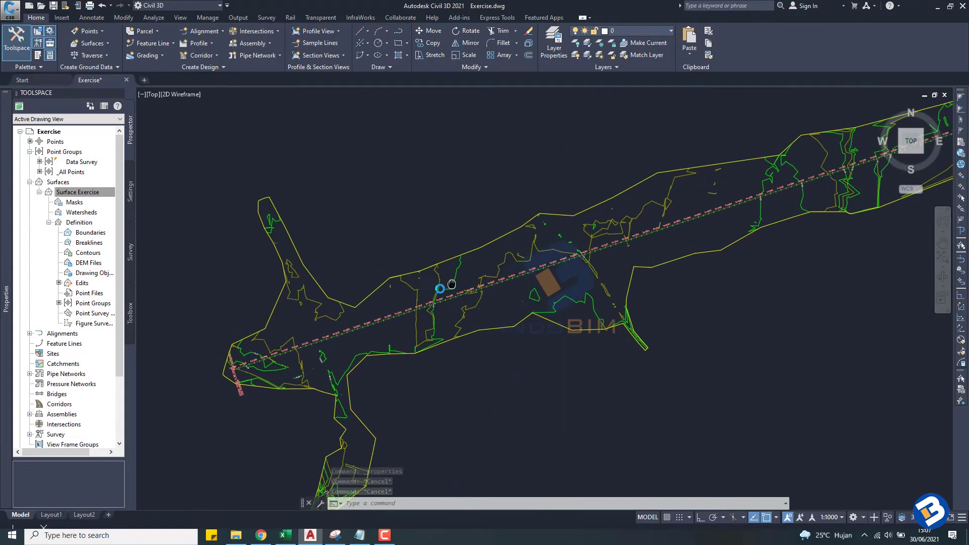
pyautogui.scroll(1, 308, 349)
pyautogui.scroll(1, 299, 356)
pyautogui.scroll(5, 299, 356)
pyautogui.moveTo(302, 346); pyautogui.dragTo(427, 279, button='middle')
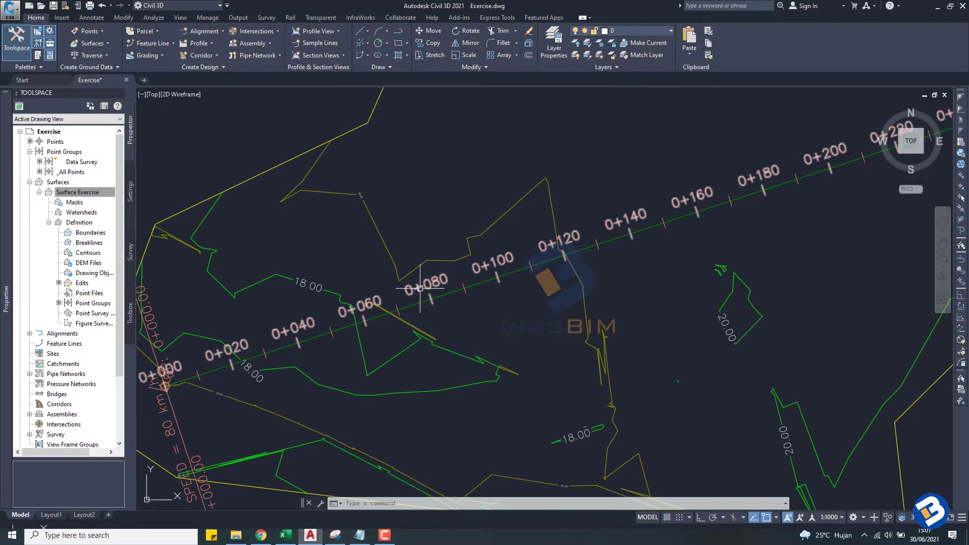
pyautogui.click(419, 291)
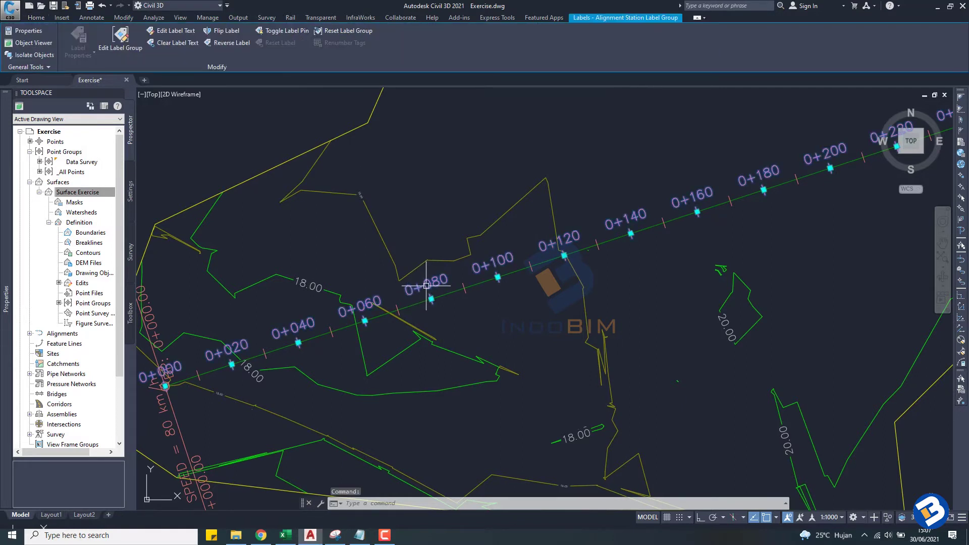
pyautogui.moveTo(396, 285); pyautogui.dragTo(517, 245, button='middle')
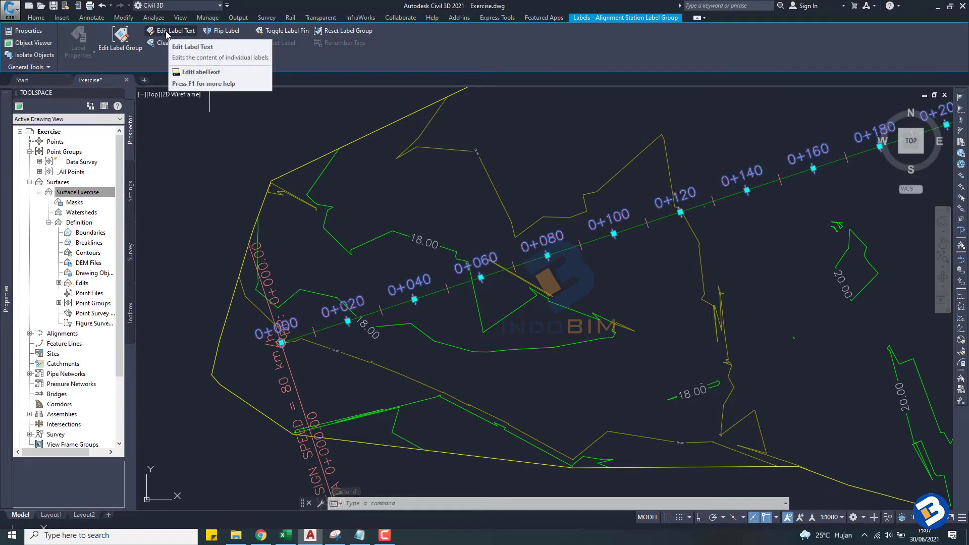
# - Set the station label group's major increment to 100 m and minor increment to 25 m
pyautogui.click(123, 38)
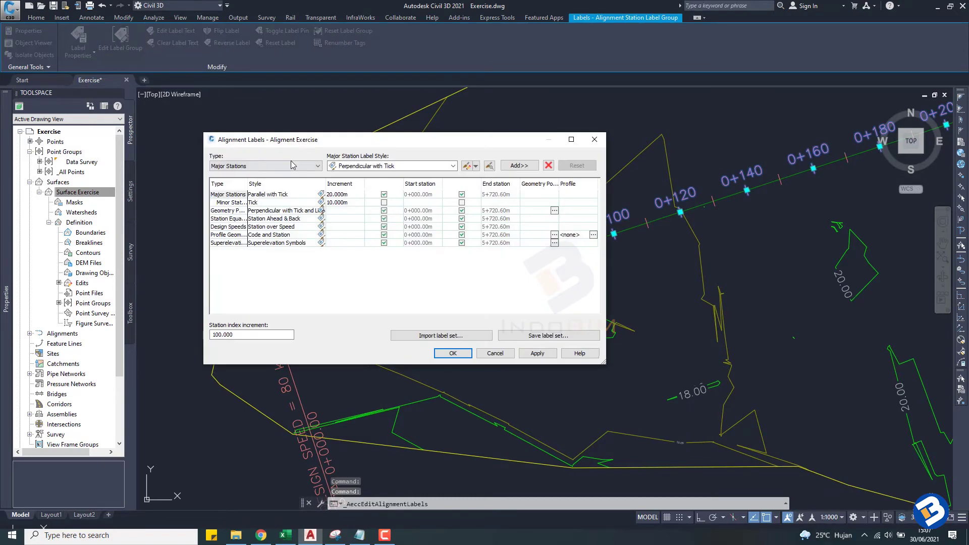
pyautogui.moveTo(314, 147); pyautogui.dragTo(248, 189)
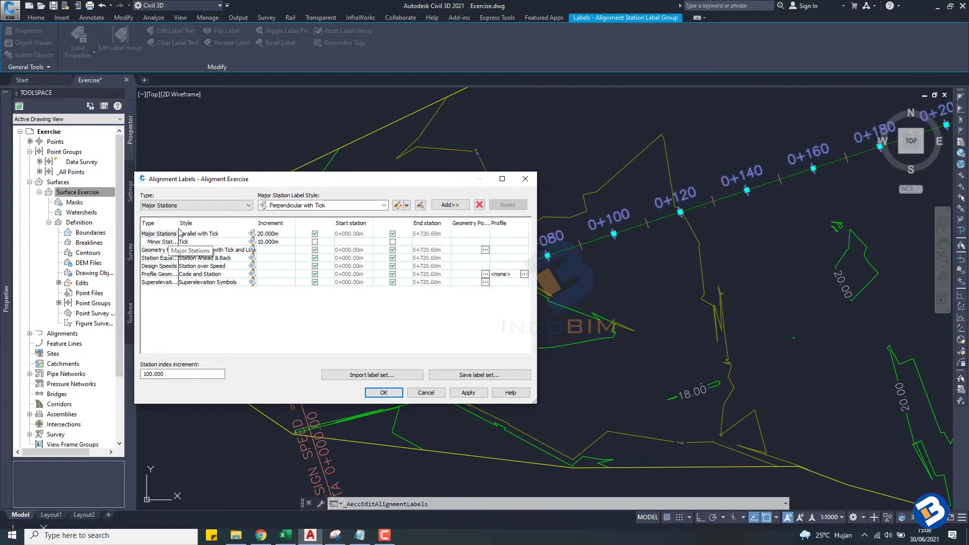
pyautogui.click(268, 234)
pyautogui.write('100')
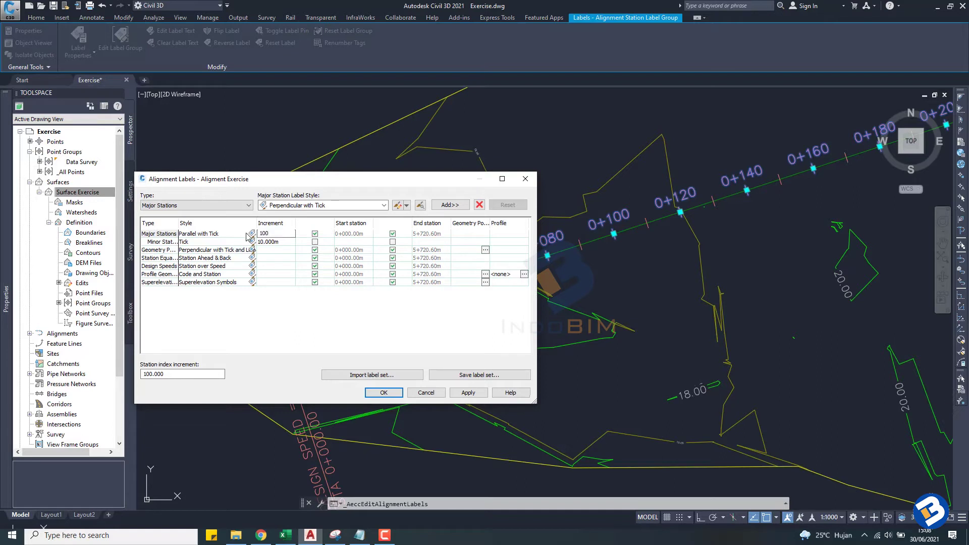
pyautogui.click(282, 243)
pyautogui.write('25')
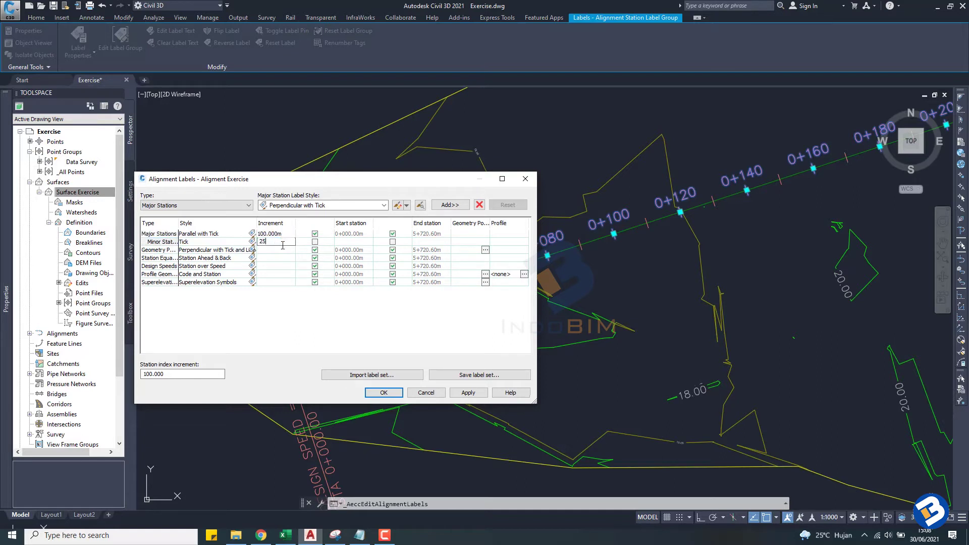
pyautogui.click(286, 251)
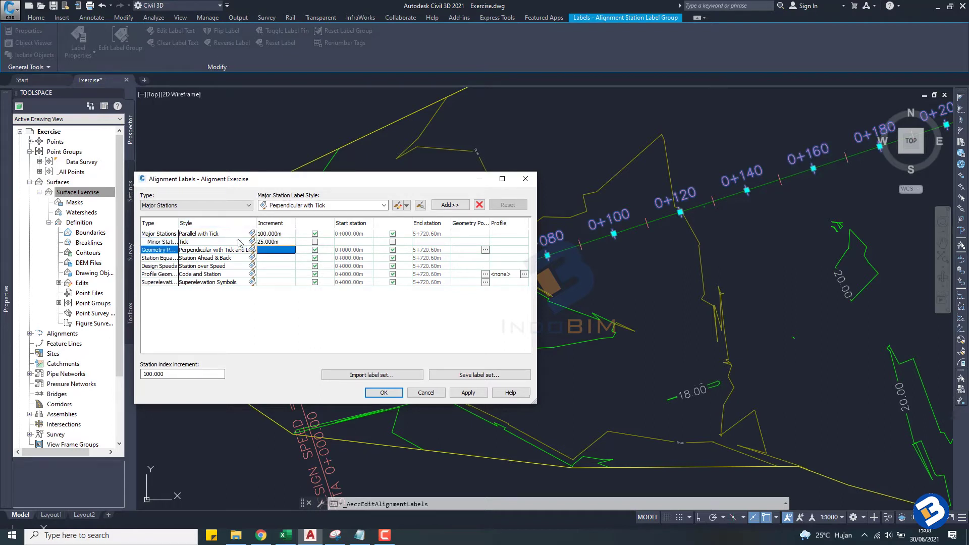
# - Give major station labels the Perpendicular with Line style and open it for editing
pyautogui.click(234, 235)
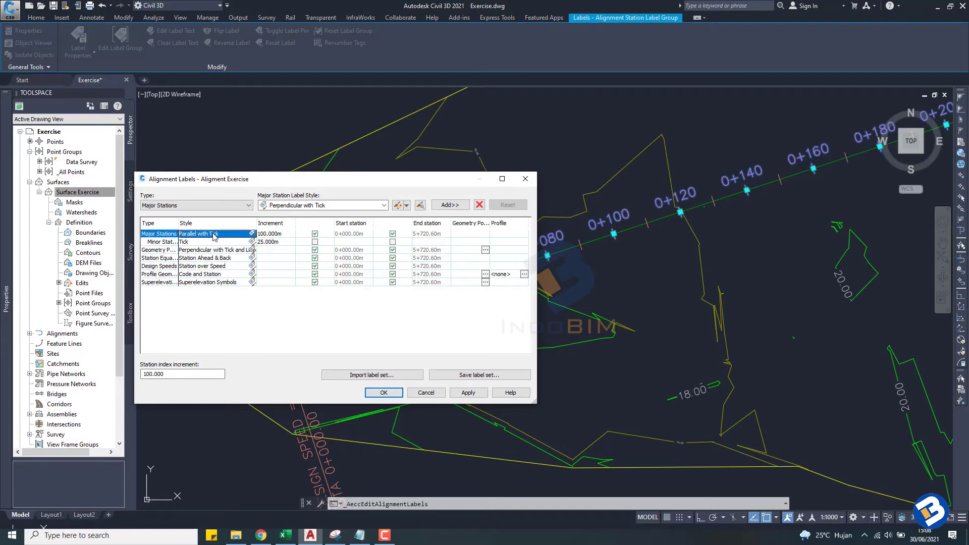
pyautogui.click(253, 233)
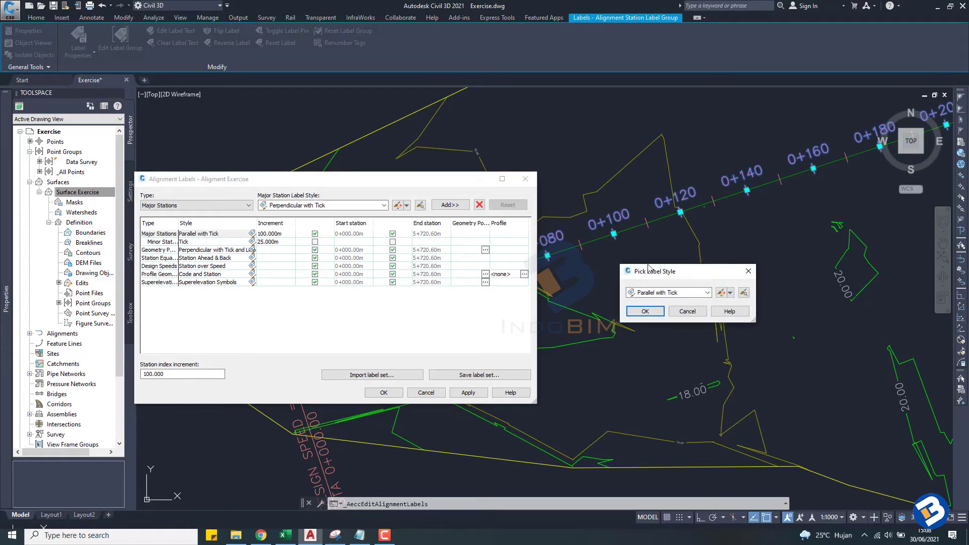
pyautogui.click(707, 293)
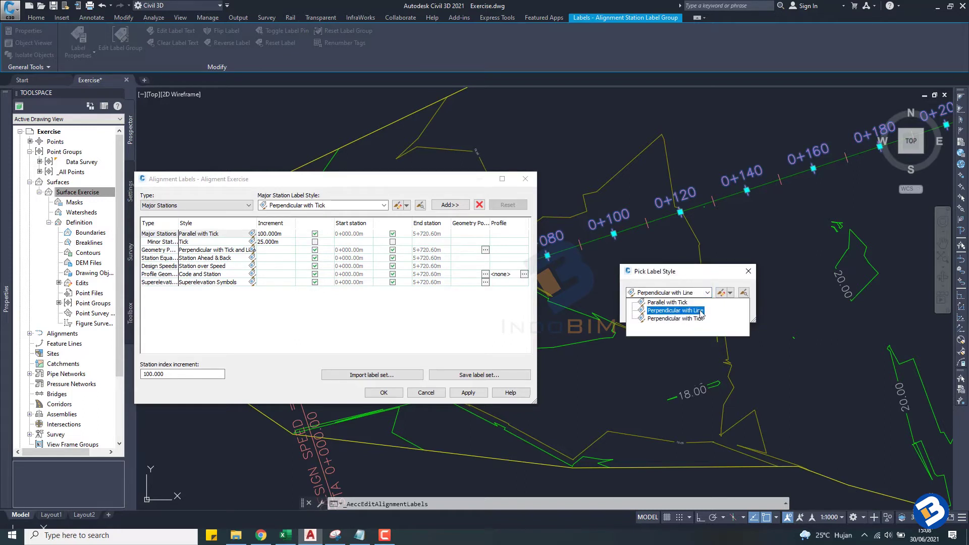
pyautogui.click(701, 310)
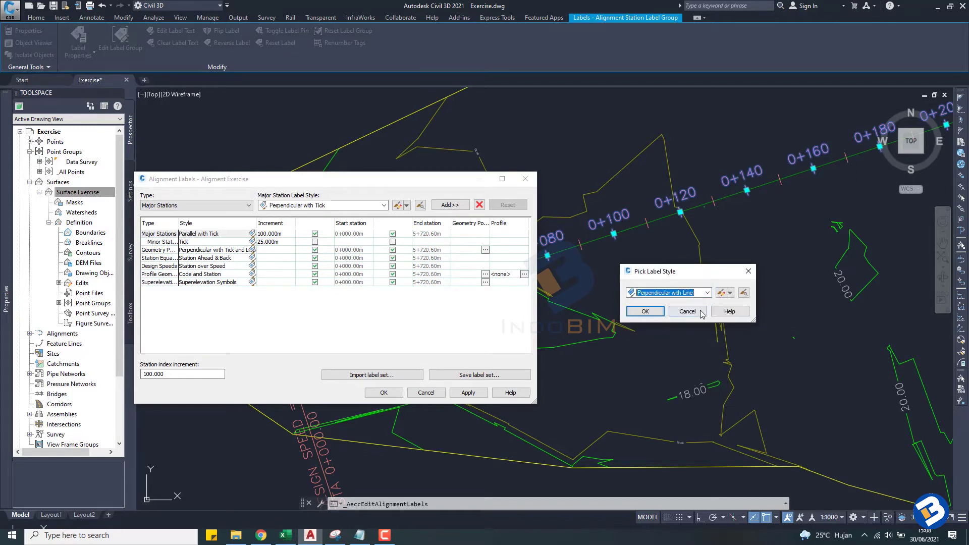
pyautogui.click(721, 292)
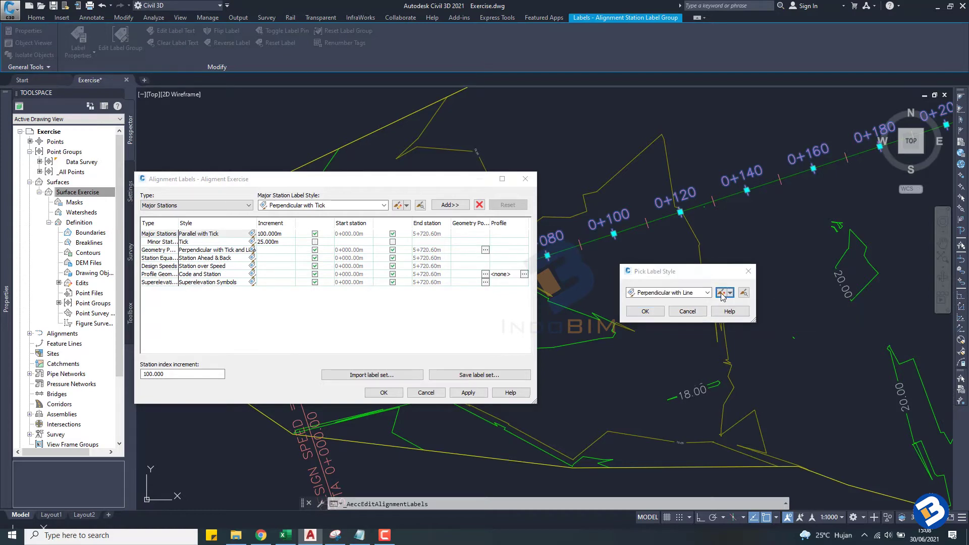
# - Set the station label text to 2 height, leaving its rotation at 0°
pyautogui.moveTo(561, 159); pyautogui.dragTo(396, 202)
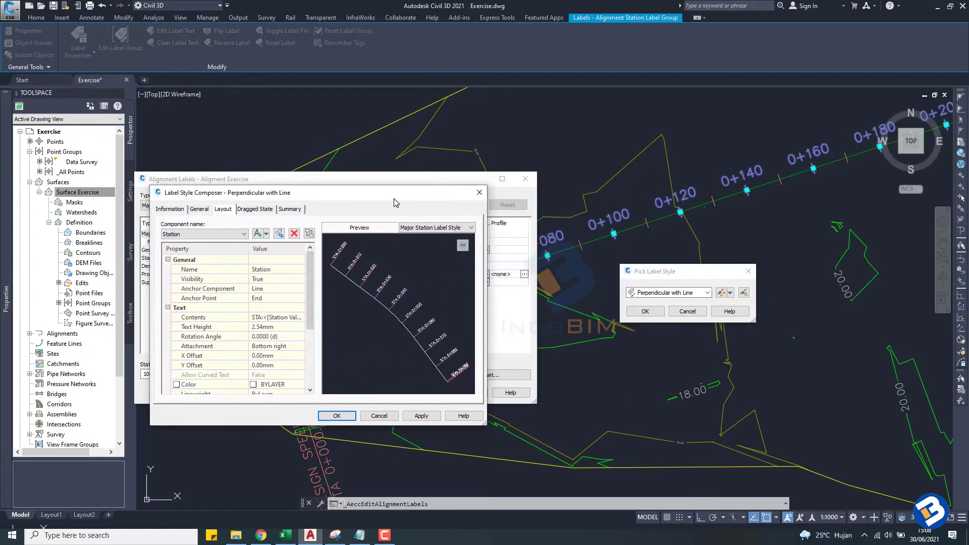
pyautogui.scroll(2, 329, 270)
pyautogui.scroll(2, 340, 259)
pyautogui.scroll(2, 354, 265)
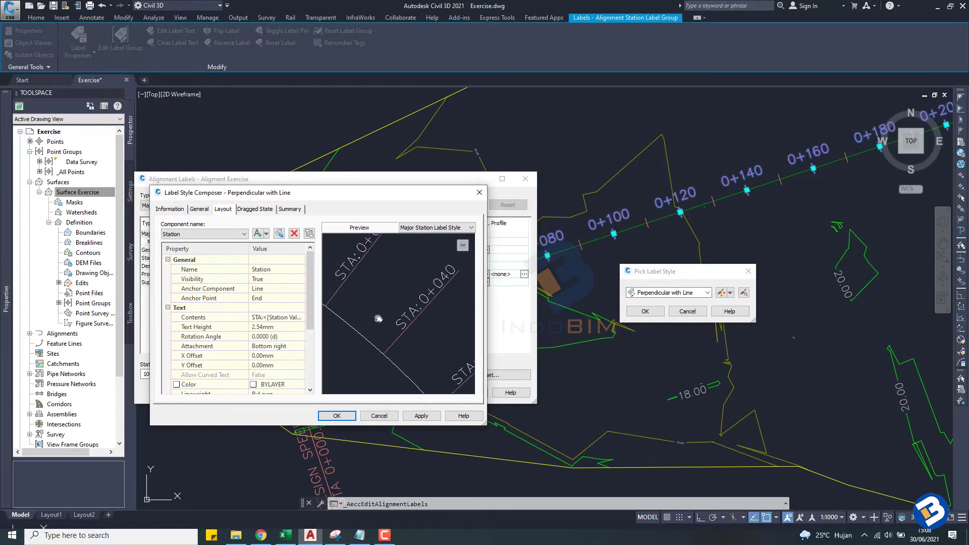
pyautogui.scroll(2, 371, 285)
pyautogui.scroll(-3, 376, 291)
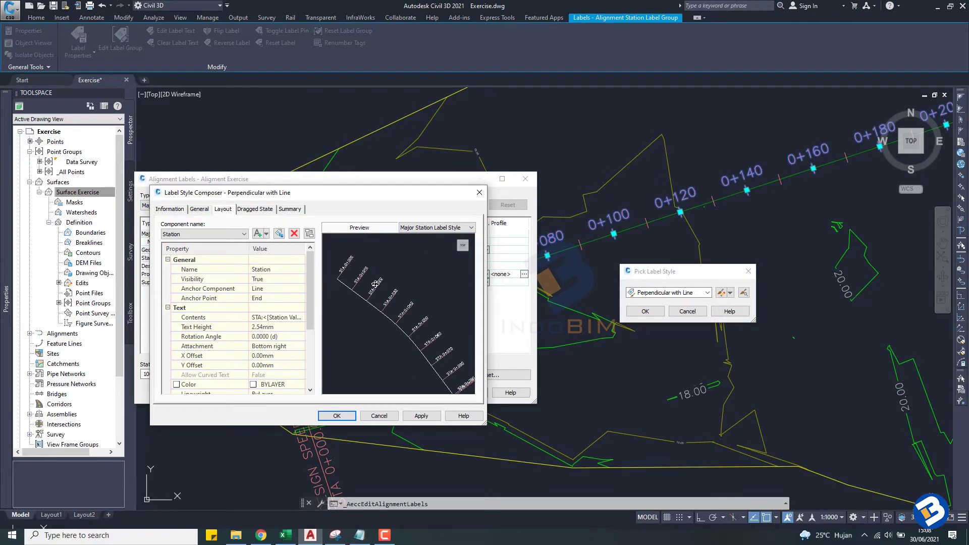
pyautogui.scroll(1, 374, 284)
pyautogui.scroll(1, 375, 284)
pyautogui.scroll(2, 356, 279)
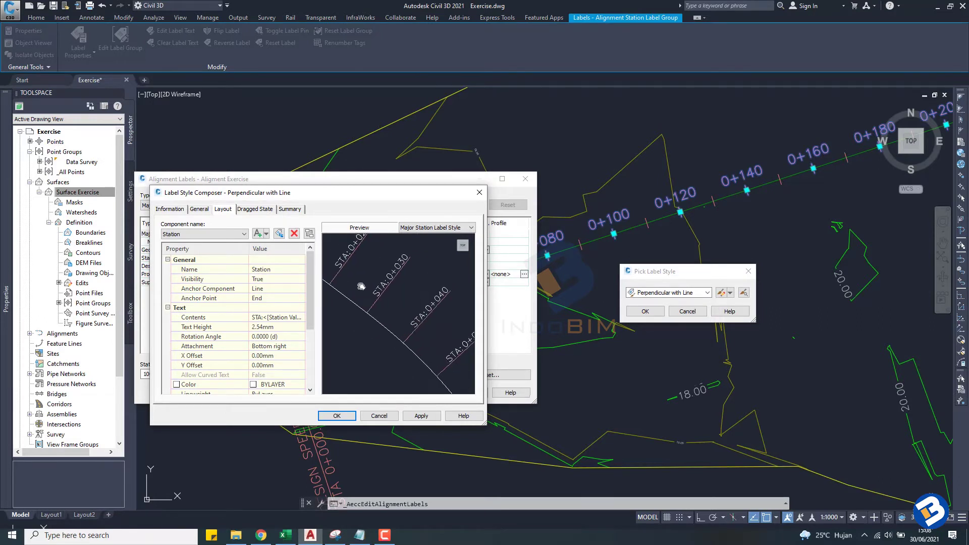
pyautogui.scroll(1, 359, 285)
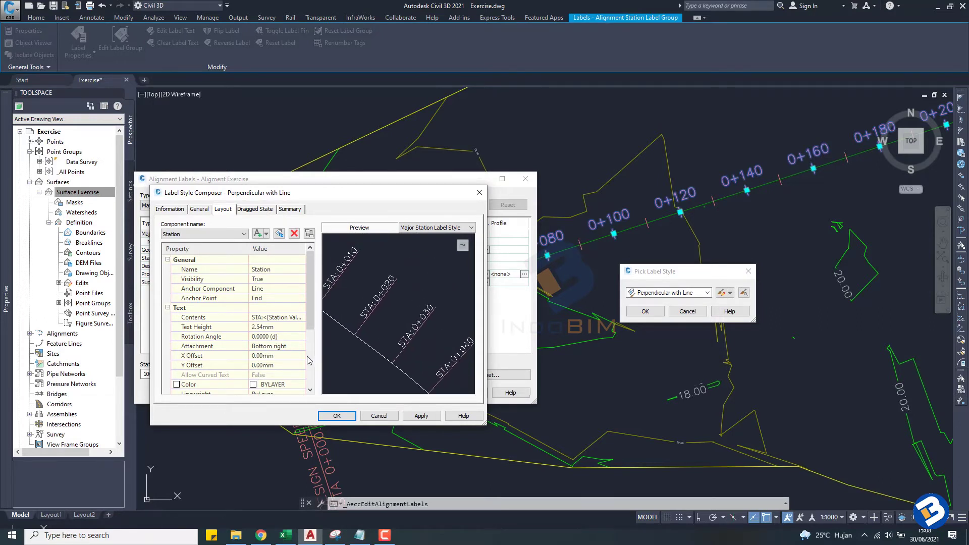
pyautogui.click(283, 336)
pyautogui.write('90')
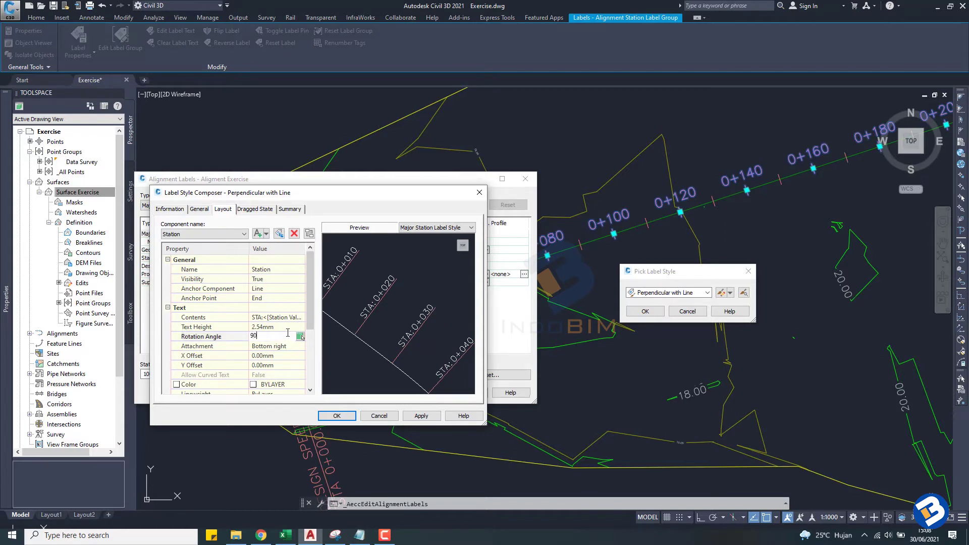
pyautogui.click(285, 327)
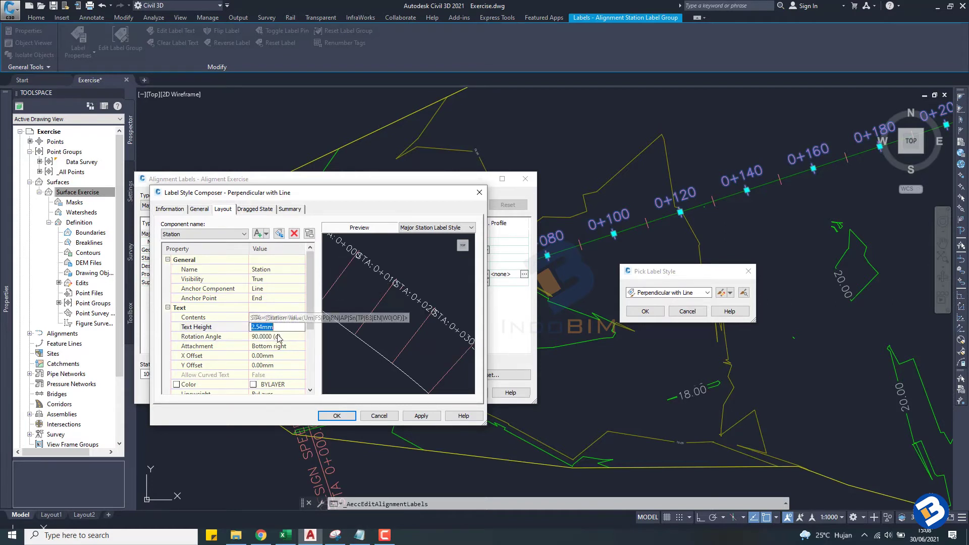
pyautogui.click(279, 336)
pyautogui.write('0')
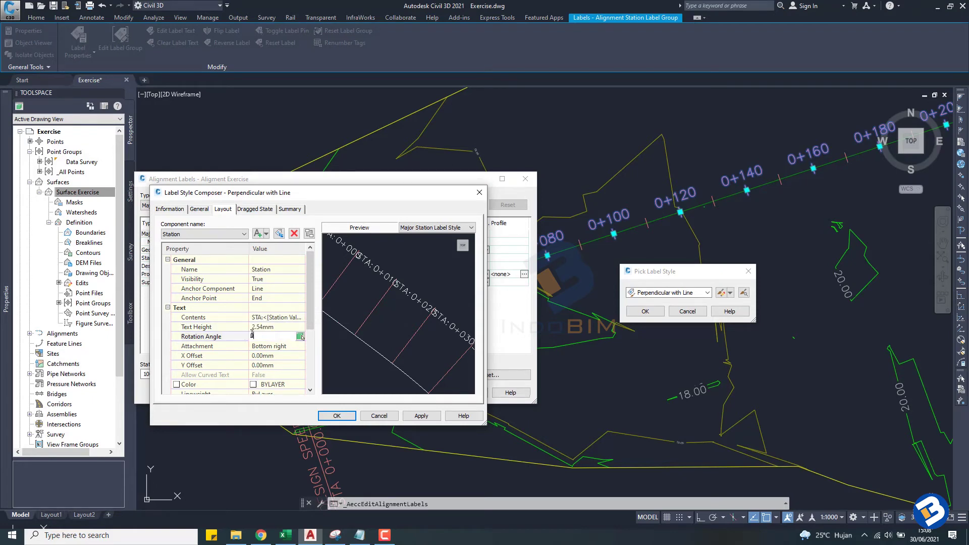
pyautogui.click(274, 327)
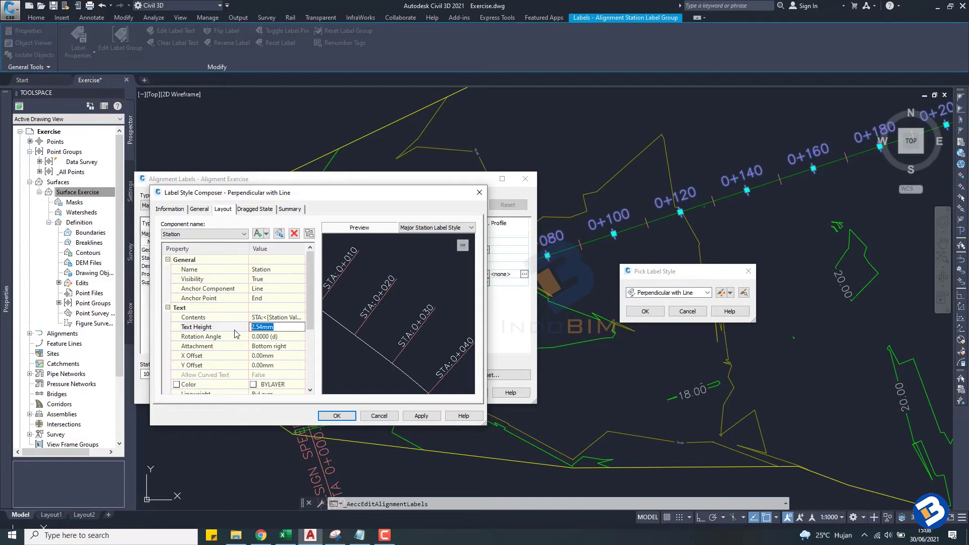
pyautogui.write('2')
pyautogui.click(261, 337)
# - Keep the station text colour ByLayer
pyautogui.scroll(-1, 260, 343)
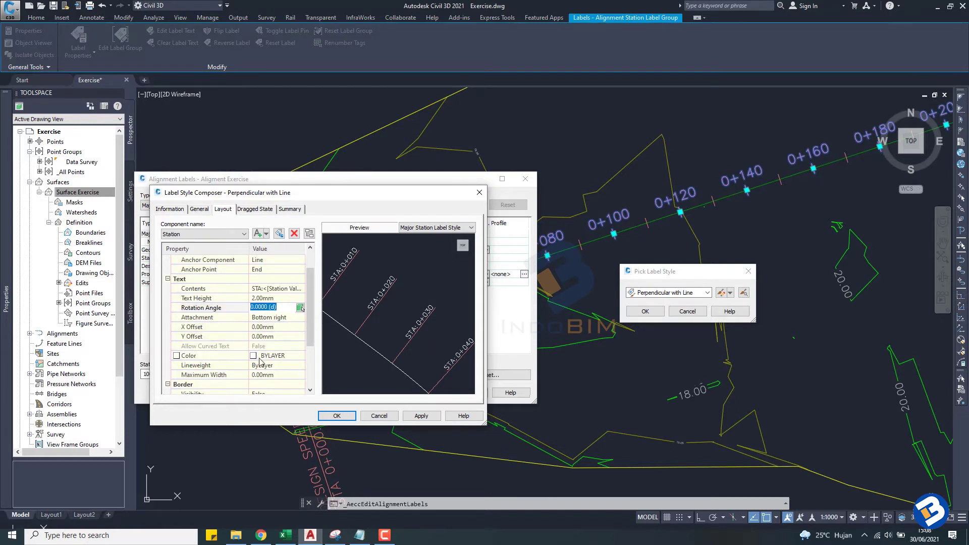
pyautogui.click(256, 357)
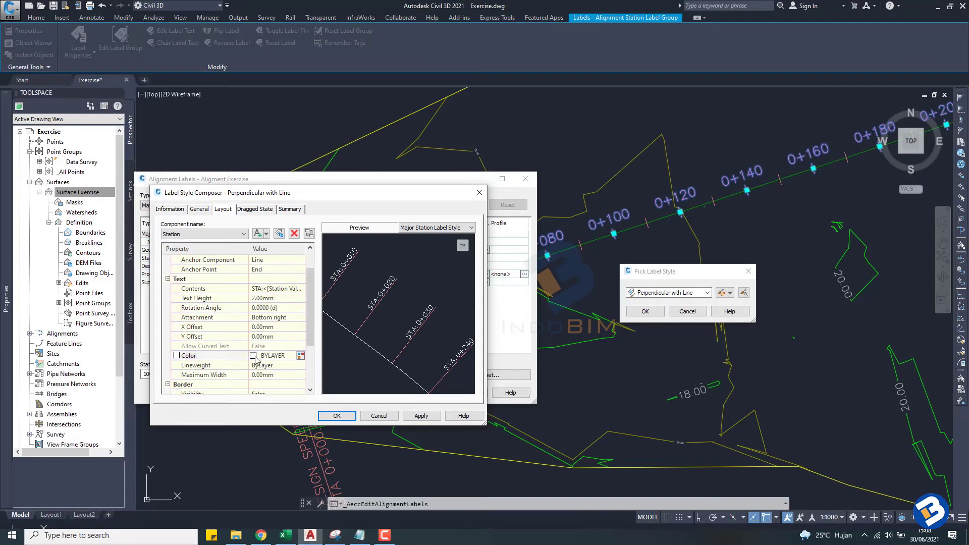
pyautogui.click(300, 355)
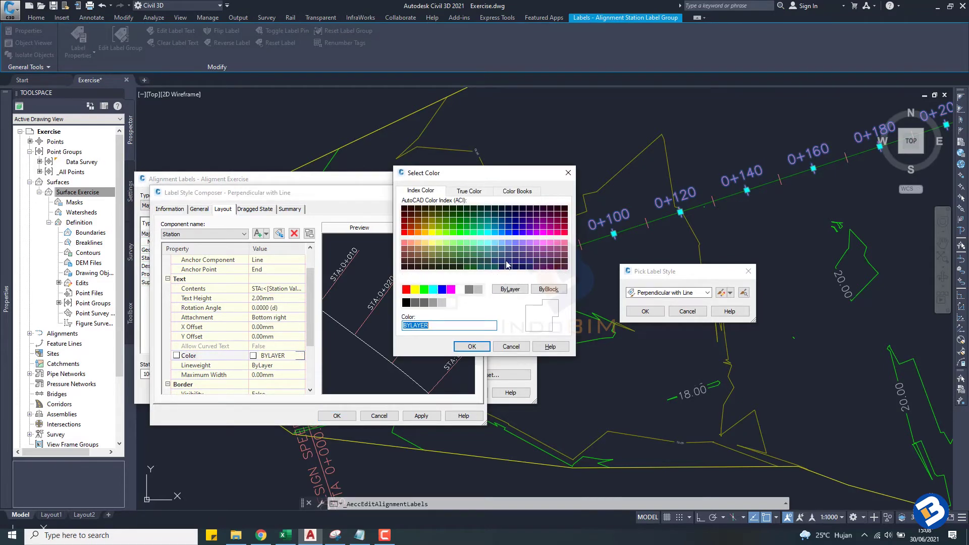
pyautogui.click(472, 346)
pyautogui.moveTo(307, 316)
pyautogui.mouseDown()
pyautogui.moveTo(304, 357)
pyautogui.moveTo(318, 303)
pyautogui.mouseUp()
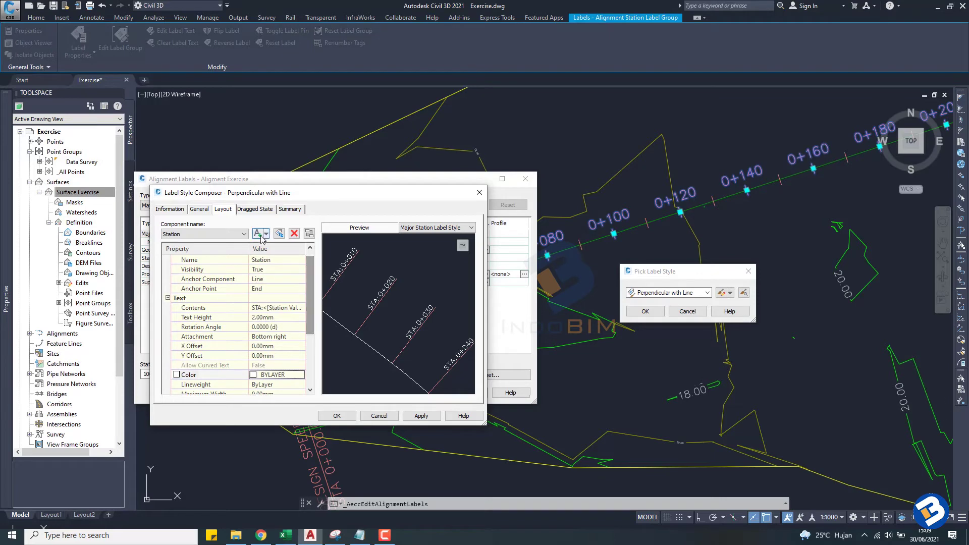
# - Review the Dragged State and Summary settings and keep Standard as the label text style
pyautogui.click(255, 209)
pyautogui.scroll(-2, 253, 285)
pyautogui.scroll(-1, 252, 288)
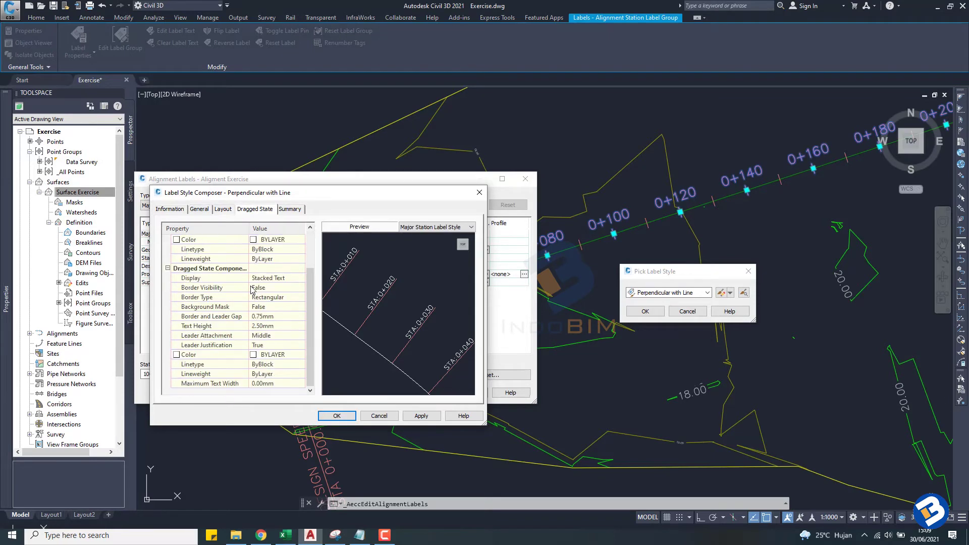
pyautogui.click(299, 209)
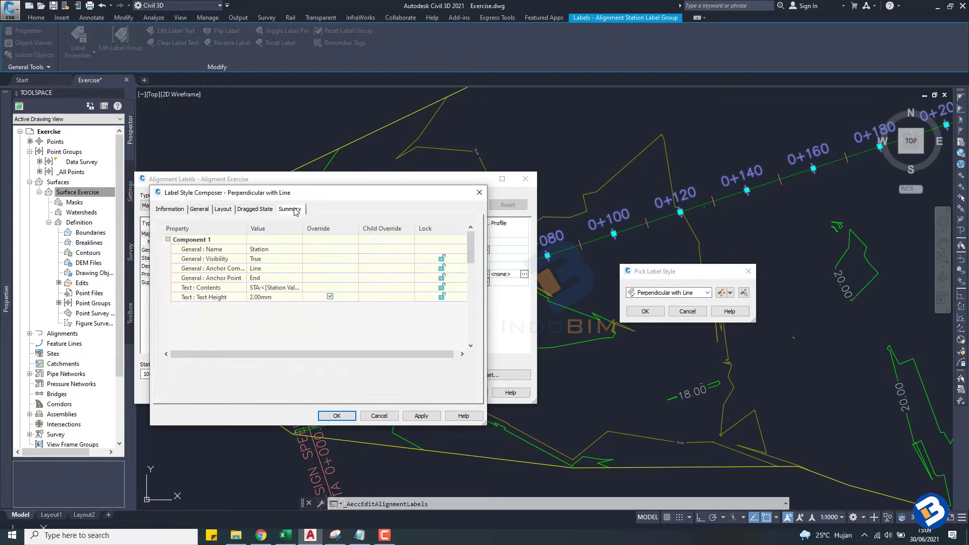
pyautogui.click(202, 212)
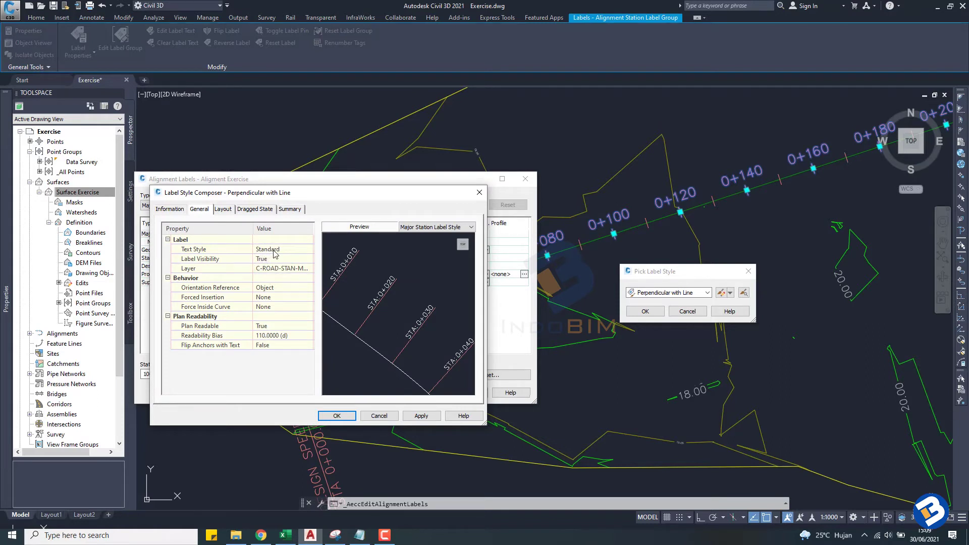
pyautogui.click(275, 250)
pyautogui.click(308, 250)
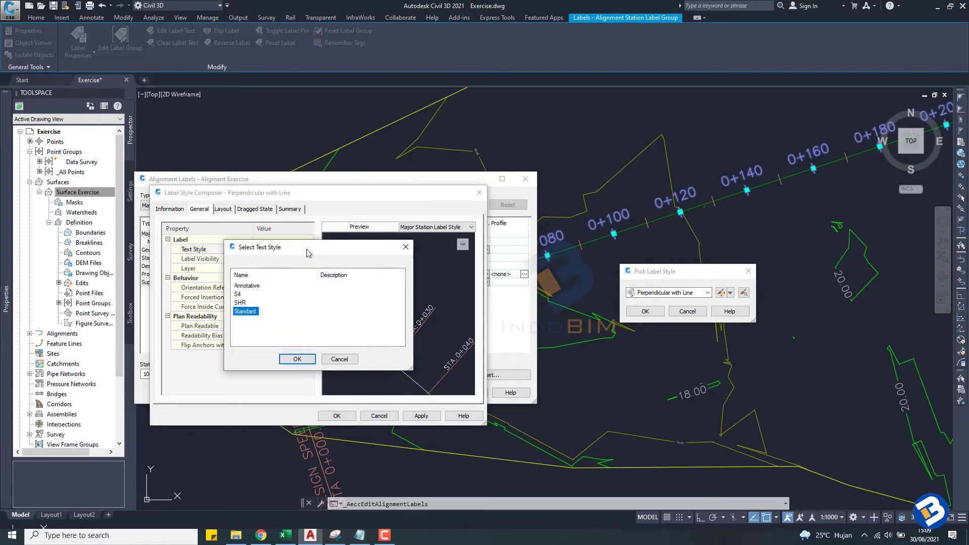
pyautogui.click(347, 360)
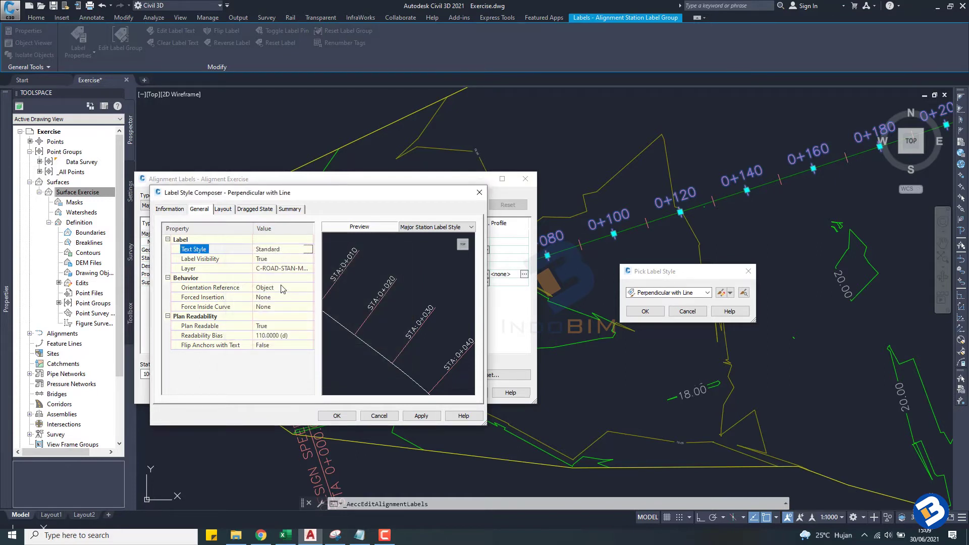
# - Review the Information, Layout, Dragged State and Summary settings, then apply and close the style
pyautogui.click(170, 209)
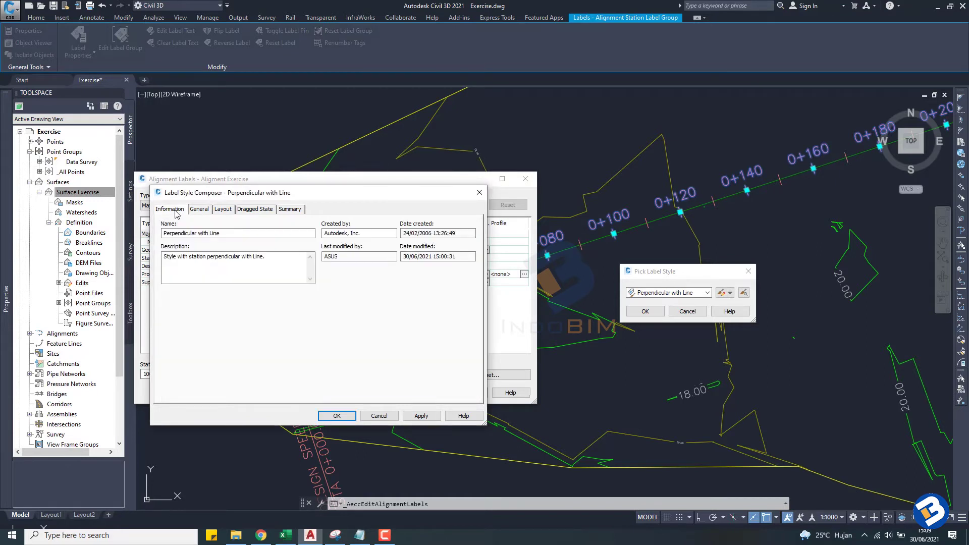
pyautogui.click(222, 208)
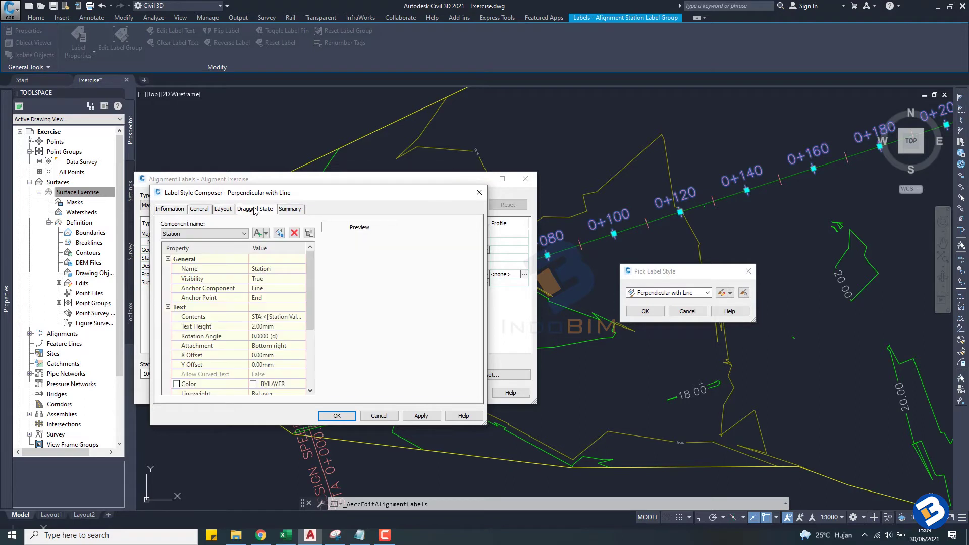
pyautogui.click(255, 209)
pyautogui.click(290, 209)
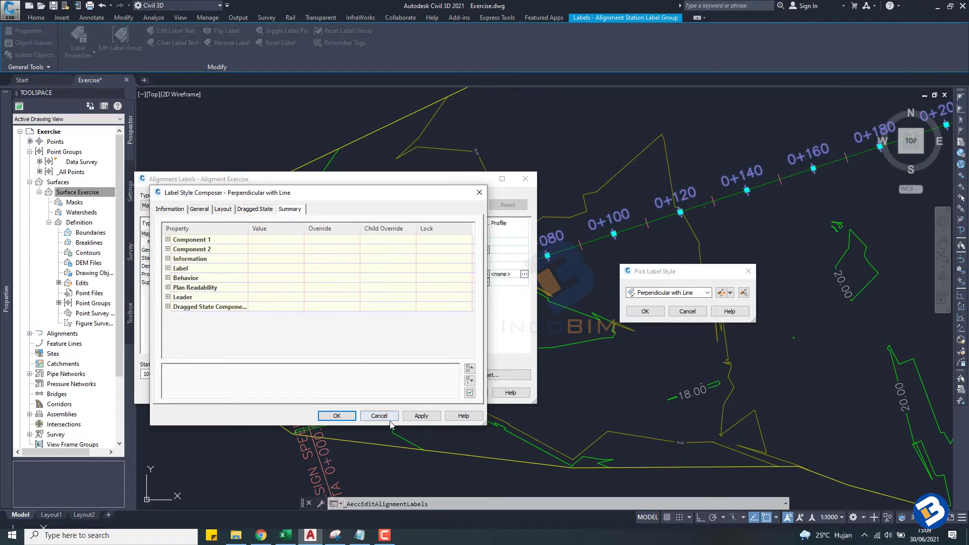
pyautogui.click(419, 417)
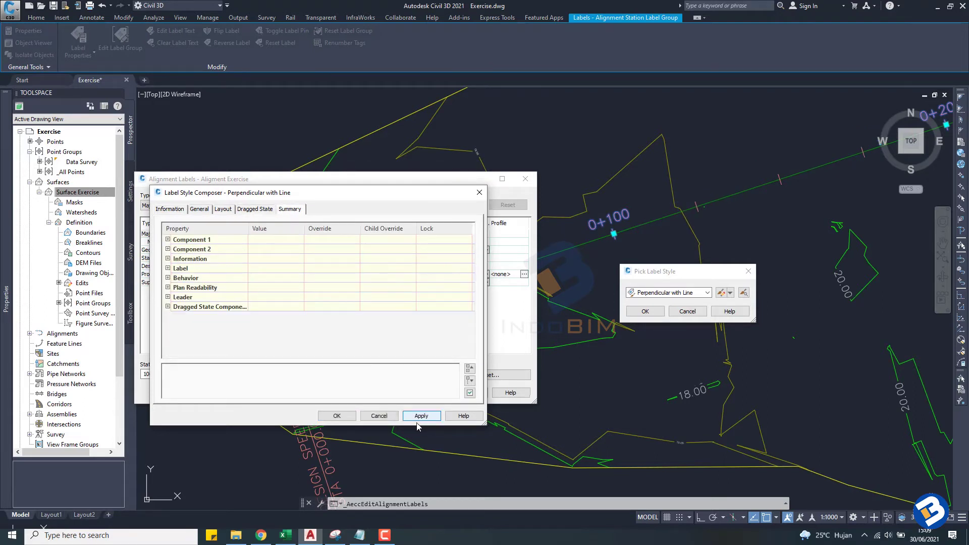
pyautogui.click(339, 417)
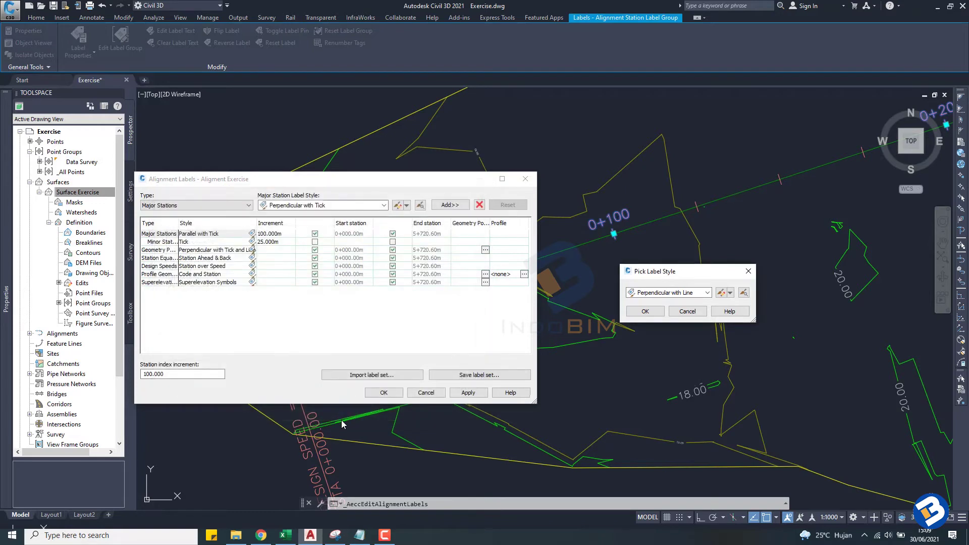
# - Confirm Perpendicular with Line for major stations and open the geometry points' Perpendicular with Tick and Line style
pyautogui.click(637, 312)
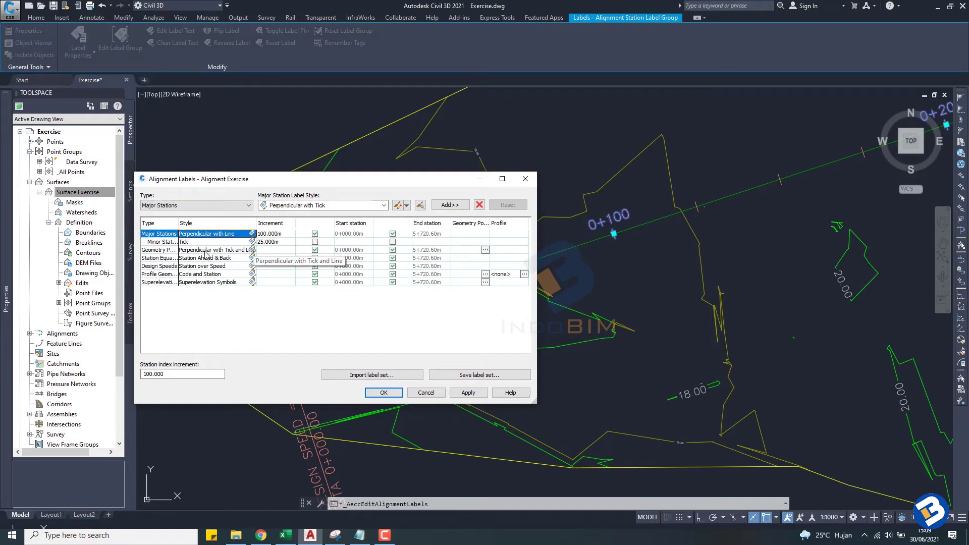
pyautogui.click(253, 251)
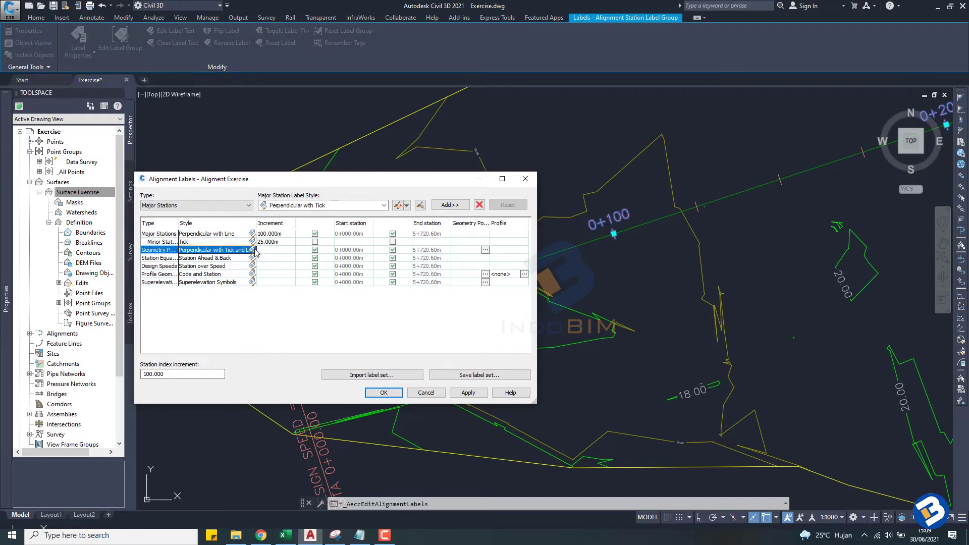
pyautogui.click(252, 250)
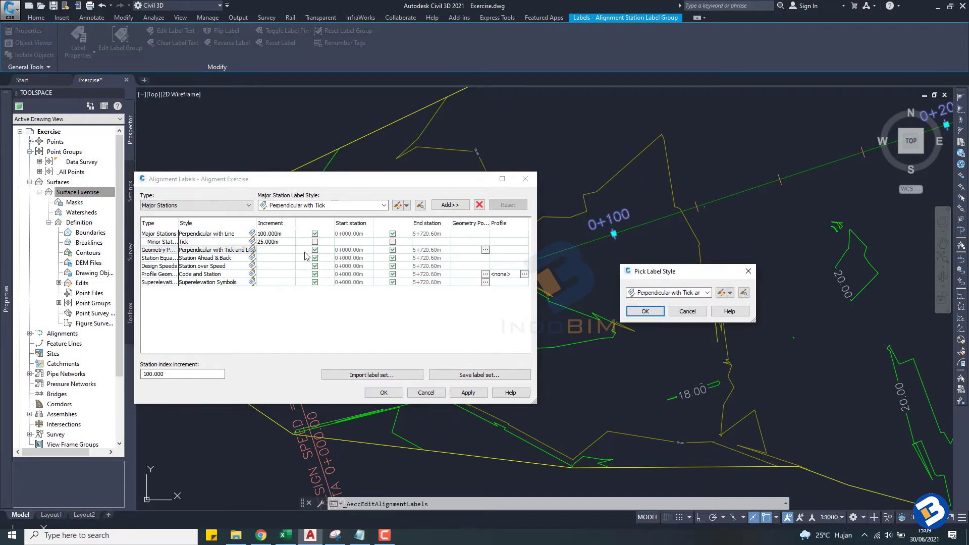
pyautogui.click(720, 293)
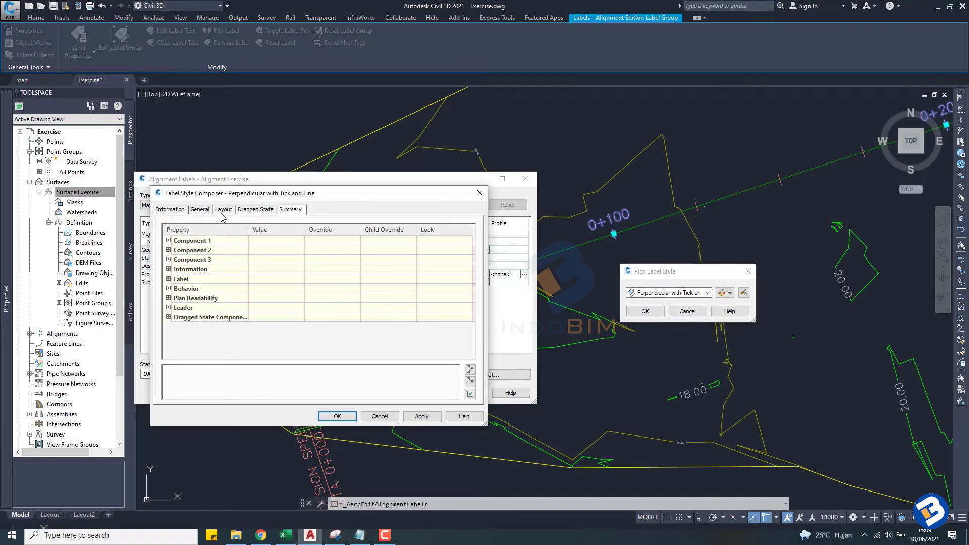
# - Review that style's layout components and keep it unchanged for geometry points
pyautogui.click(222, 210)
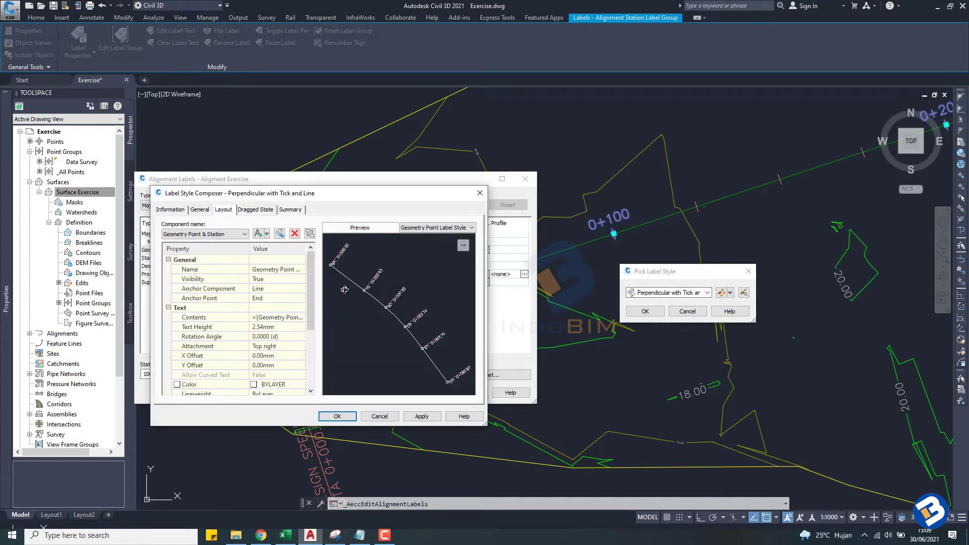
pyautogui.scroll(2, 345, 289)
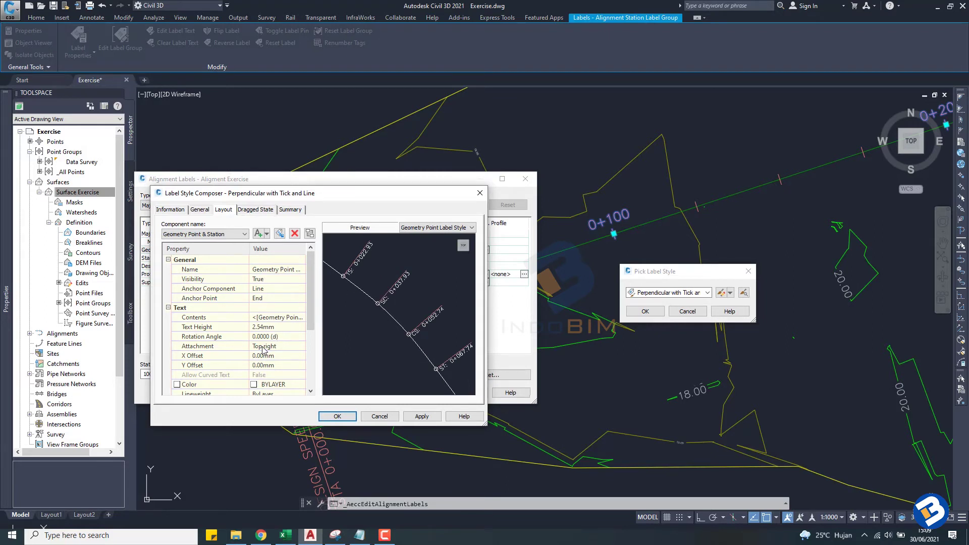
pyautogui.click(197, 234)
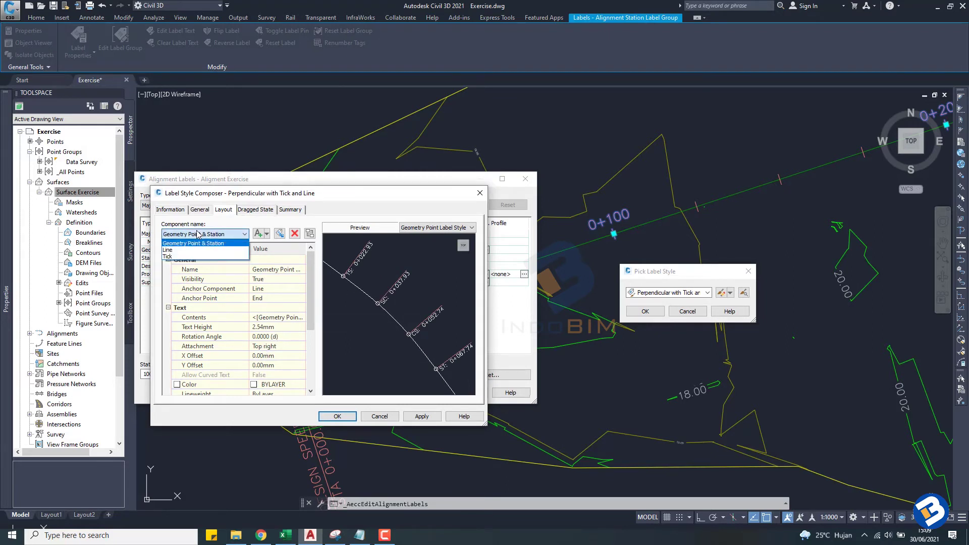
pyautogui.click(414, 333)
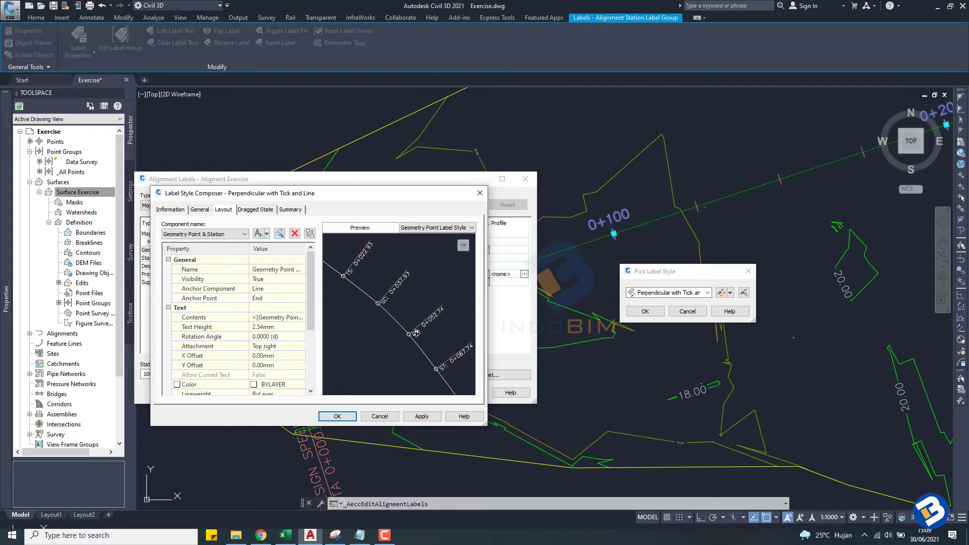
pyautogui.click(372, 419)
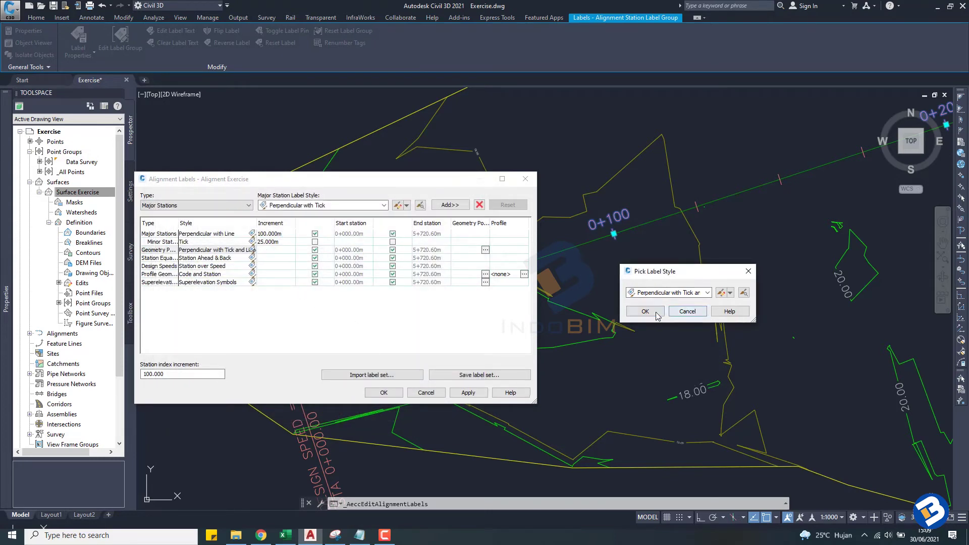
pyautogui.click(656, 312)
pyautogui.click(204, 235)
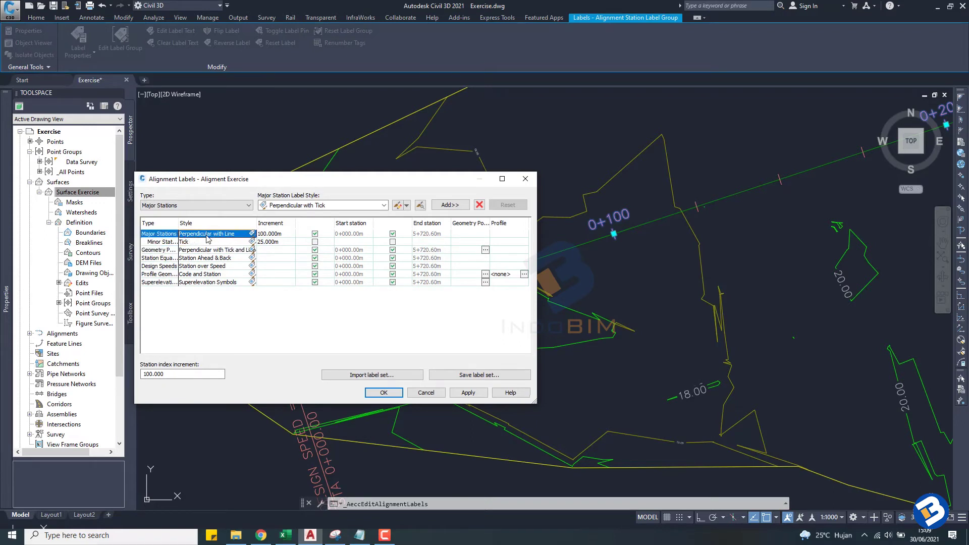
# - Check the Line and Station components of Perpendicular with Line and apply the style
pyautogui.click(252, 234)
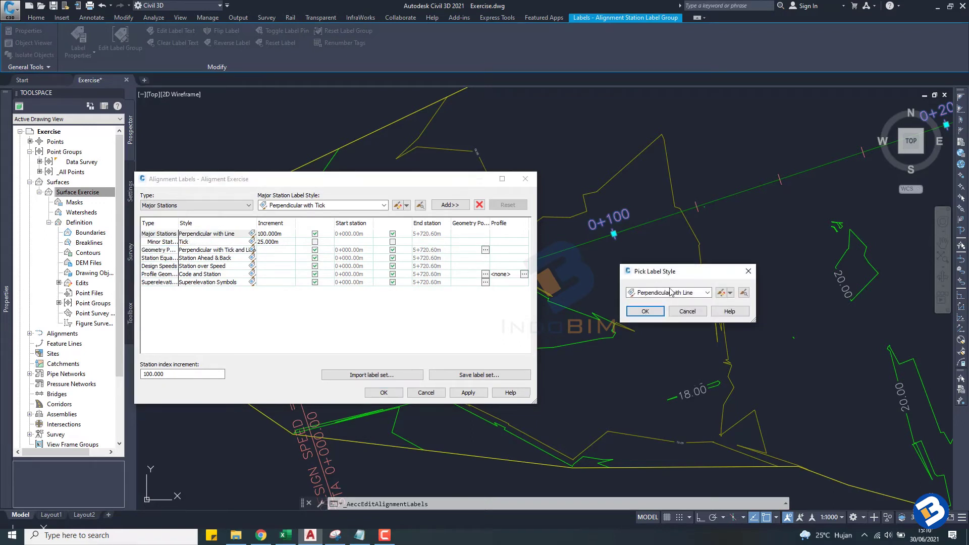
pyautogui.click(720, 292)
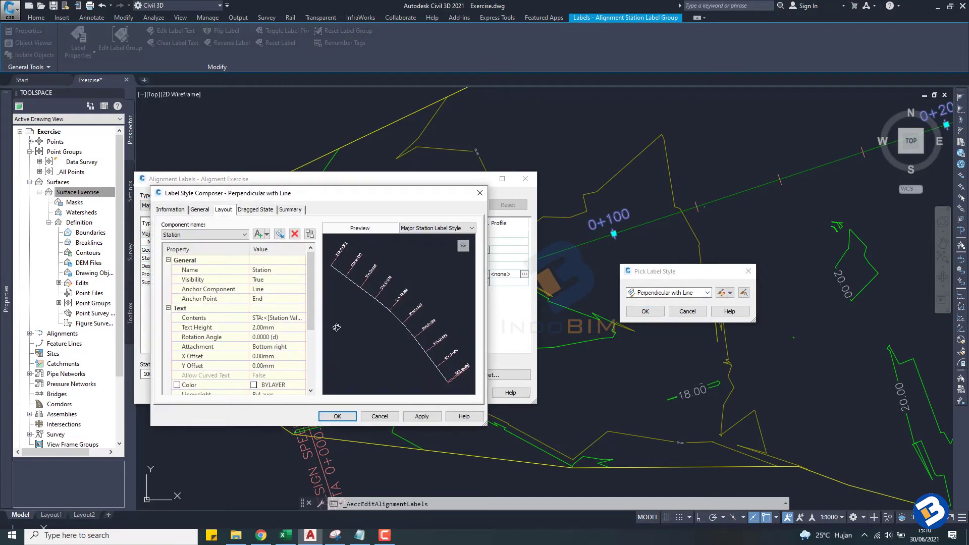
pyautogui.scroll(2, 409, 330)
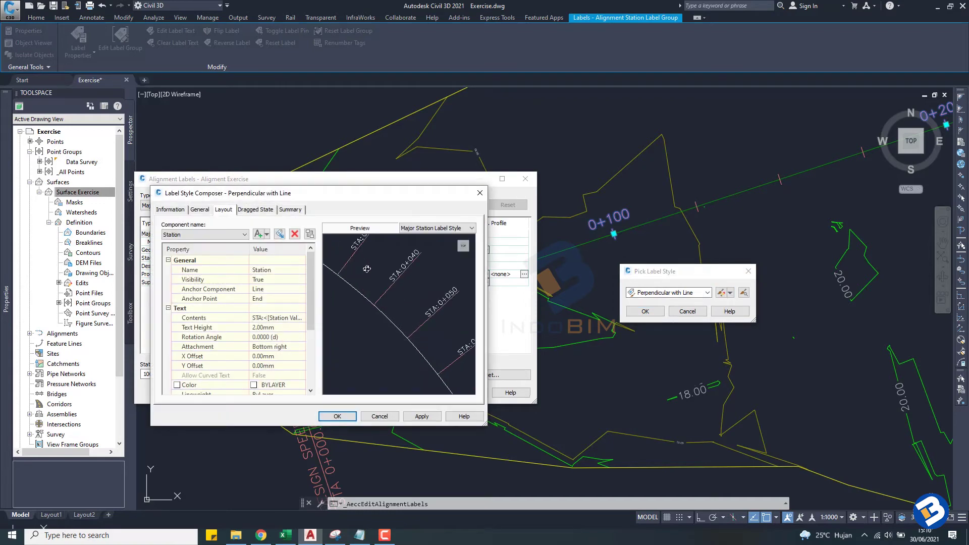
pyautogui.scroll(3, 409, 329)
pyautogui.click(210, 235)
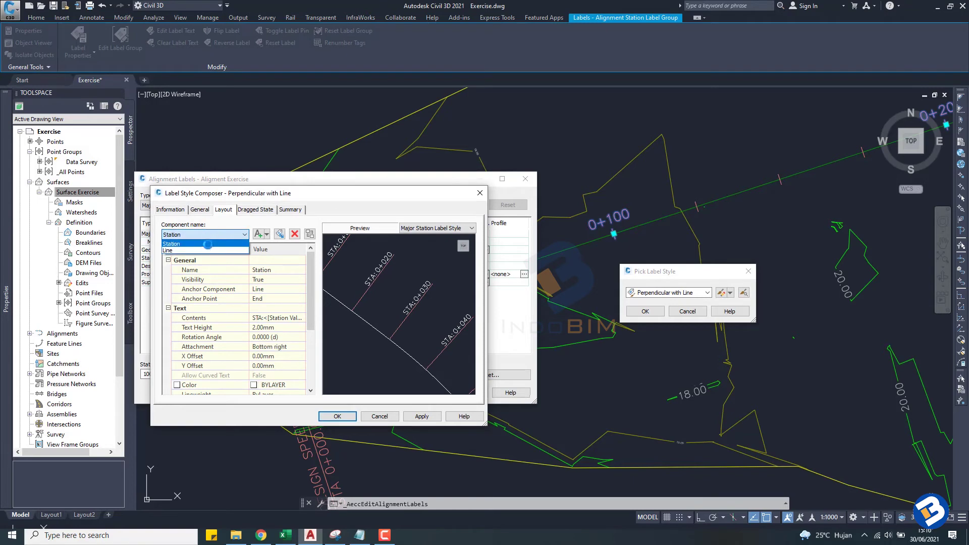
pyautogui.click(205, 249)
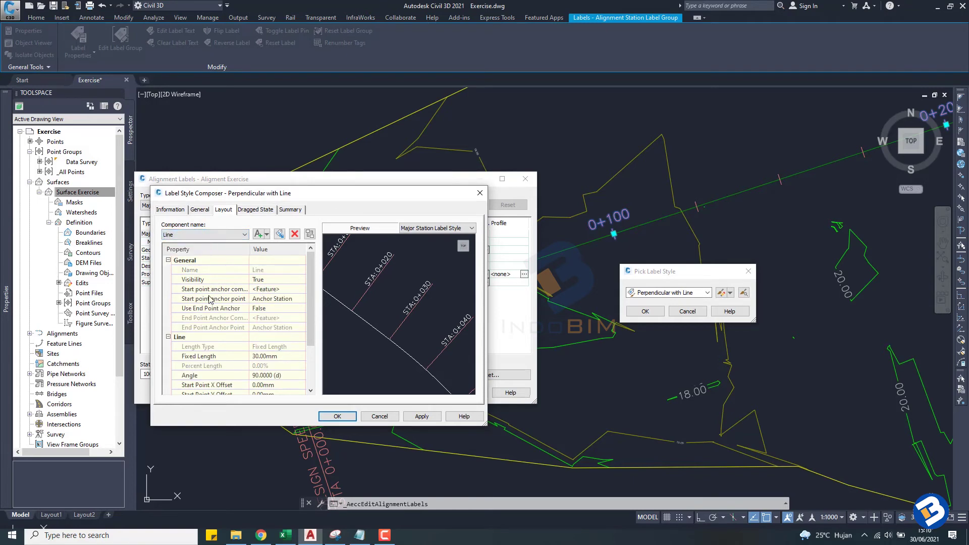
pyautogui.scroll(-2, 210, 299)
pyautogui.click(201, 235)
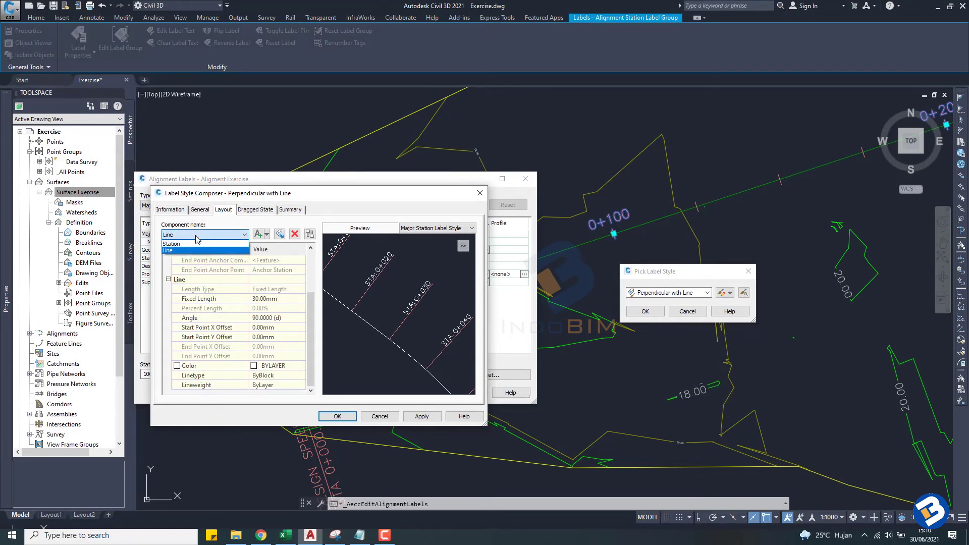
pyautogui.click(191, 246)
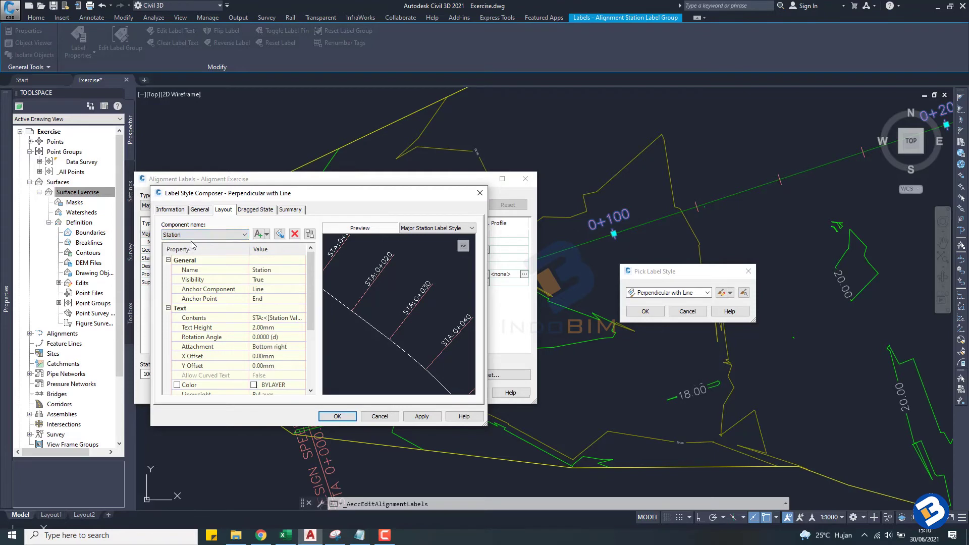
pyautogui.click(427, 419)
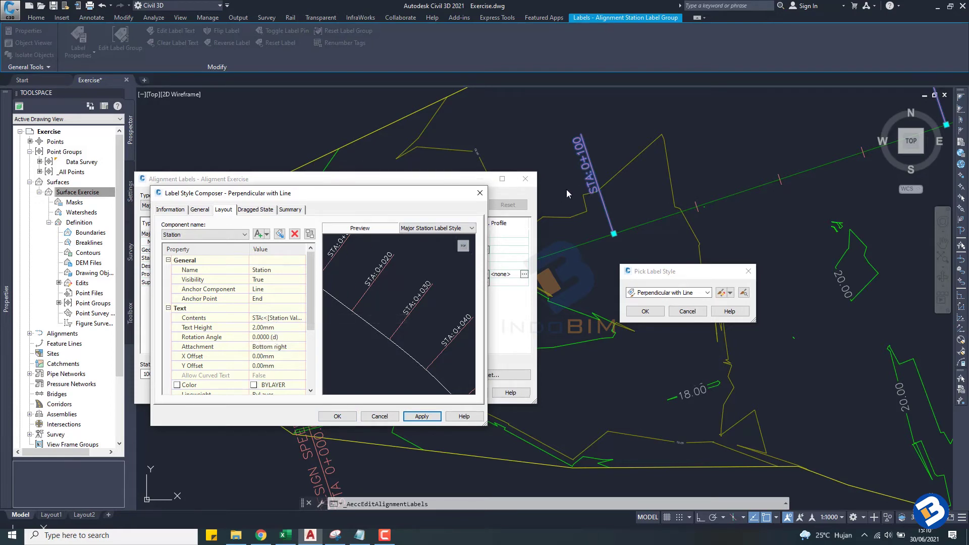
# - Confirm Perpendicular with Line for major stations and apply the Alignment Labels settings
pyautogui.scroll(-3, 298, 272)
pyautogui.scroll(3, 298, 252)
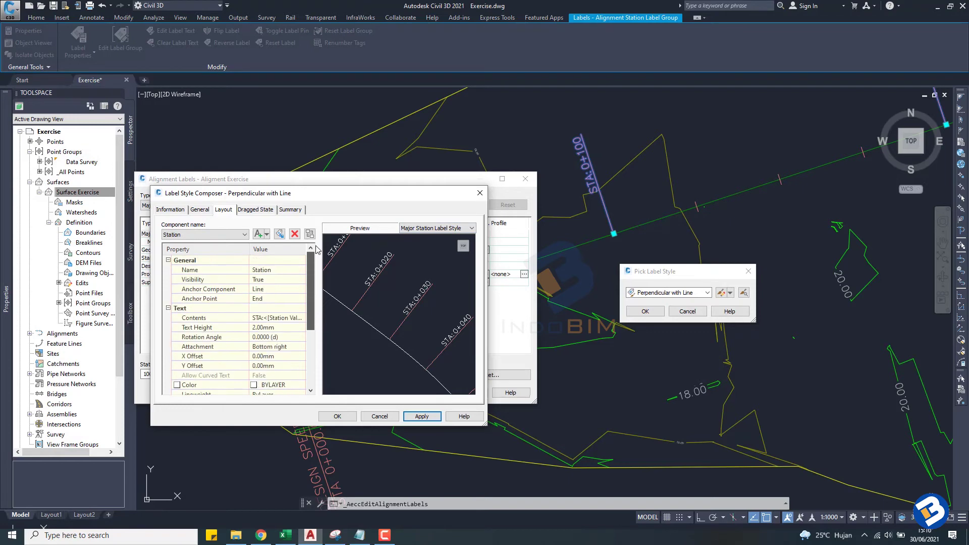
pyautogui.click(333, 418)
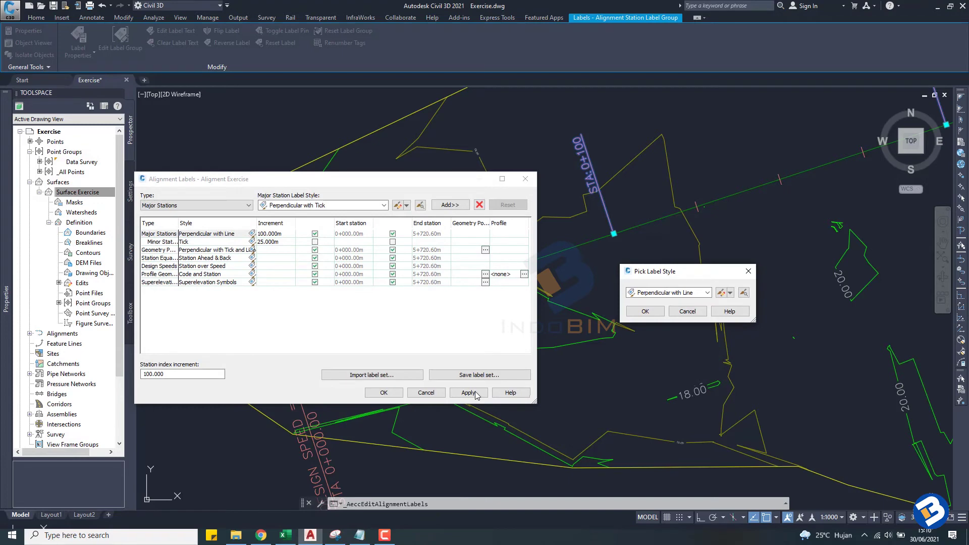
pyautogui.click(474, 392)
pyautogui.click(656, 312)
pyautogui.click(465, 393)
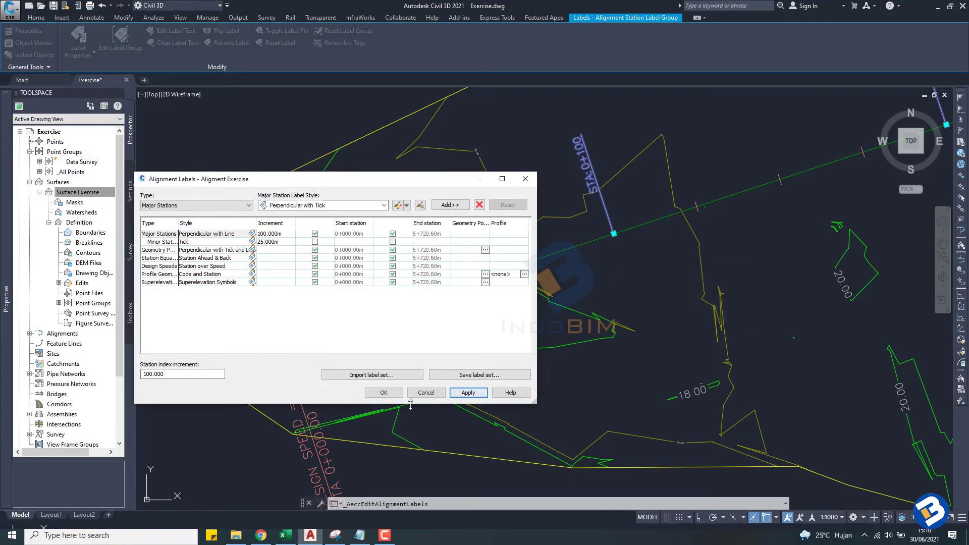
pyautogui.click(383, 392)
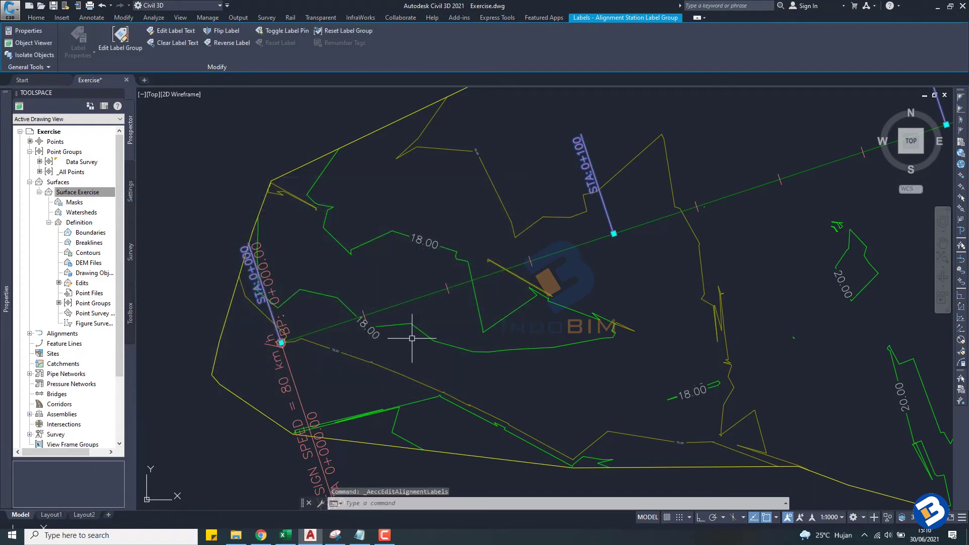
# - Pan and zoom around the alignment to inspect the STA 0+100 label
pyautogui.scroll(-2, 411, 330)
pyautogui.scroll(3, 422, 324)
pyautogui.scroll(-3, 565, 231)
pyautogui.moveTo(565, 232); pyautogui.dragTo(458, 309, button='middle')
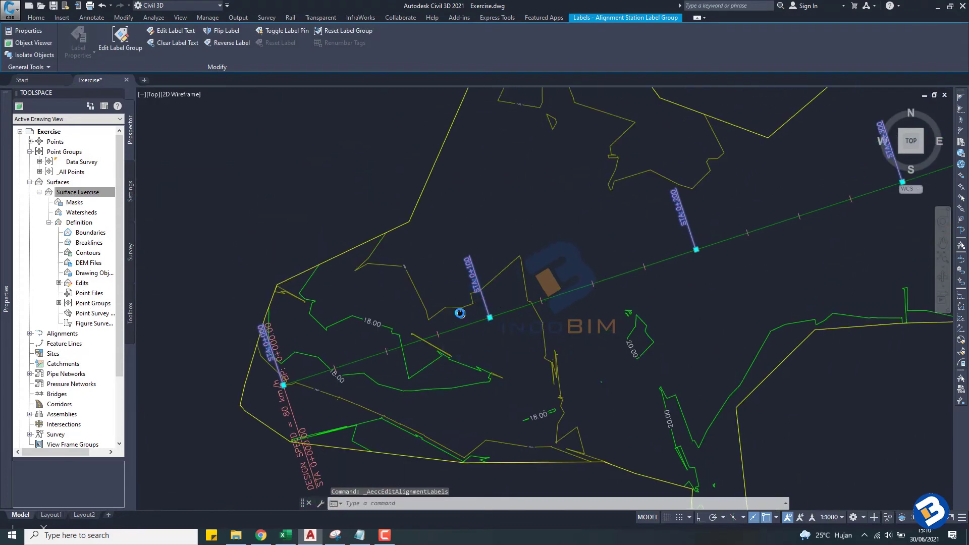
pyautogui.scroll(4, 461, 293)
pyautogui.press('Escape')
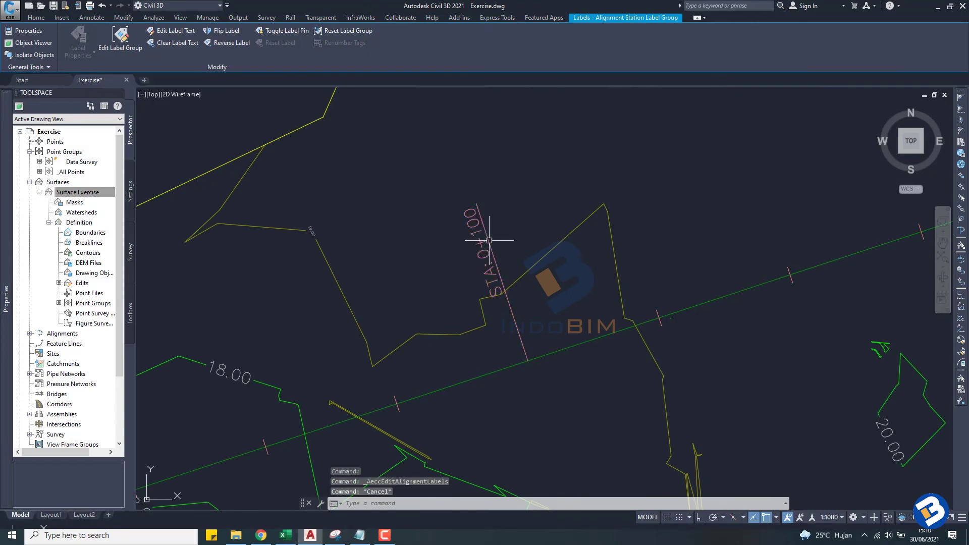
pyautogui.scroll(-3, 499, 240)
pyautogui.scroll(-2, 545, 225)
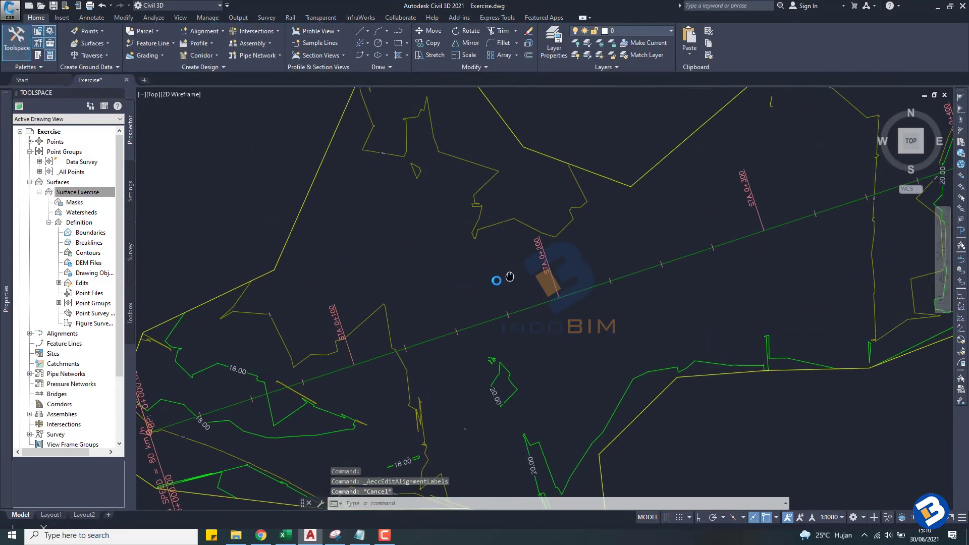
pyautogui.scroll(2, 526, 265)
pyautogui.scroll(-2, 515, 281)
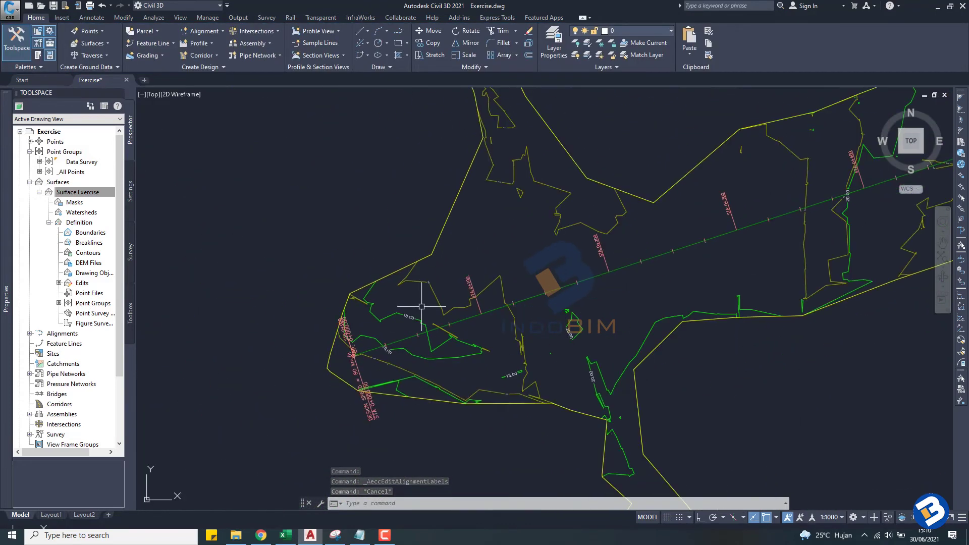
pyautogui.scroll(-2, 687, 255)
pyautogui.scroll(-2, 644, 251)
# - Select the alignment's station labels at STA 0+100 and close the properties panel
pyautogui.moveTo(645, 251); pyautogui.dragTo(535, 296, button='middle')
pyautogui.scroll(-2, 535, 295)
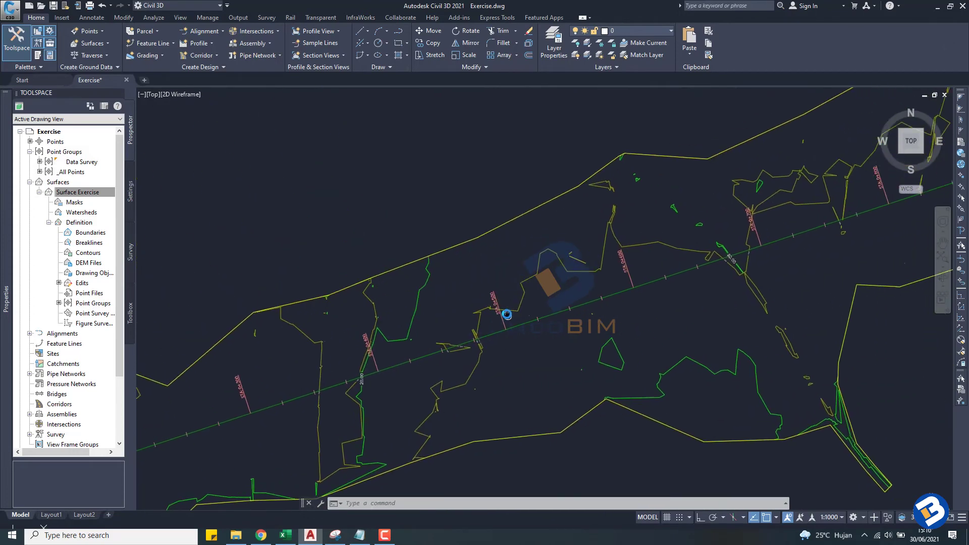
pyautogui.scroll(2, 707, 251)
pyautogui.moveTo(605, 298)
pyautogui.mouseDown(button='middle')
pyautogui.moveTo(359, 353)
pyautogui.moveTo(572, 274)
pyautogui.mouseUp(button='middle')
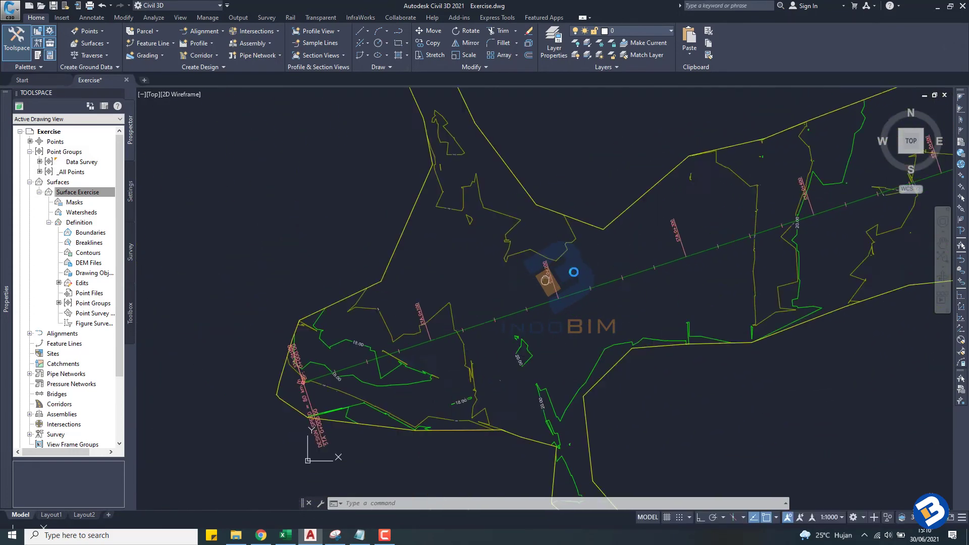
pyautogui.scroll(3, 550, 277)
pyautogui.scroll(3, 551, 277)
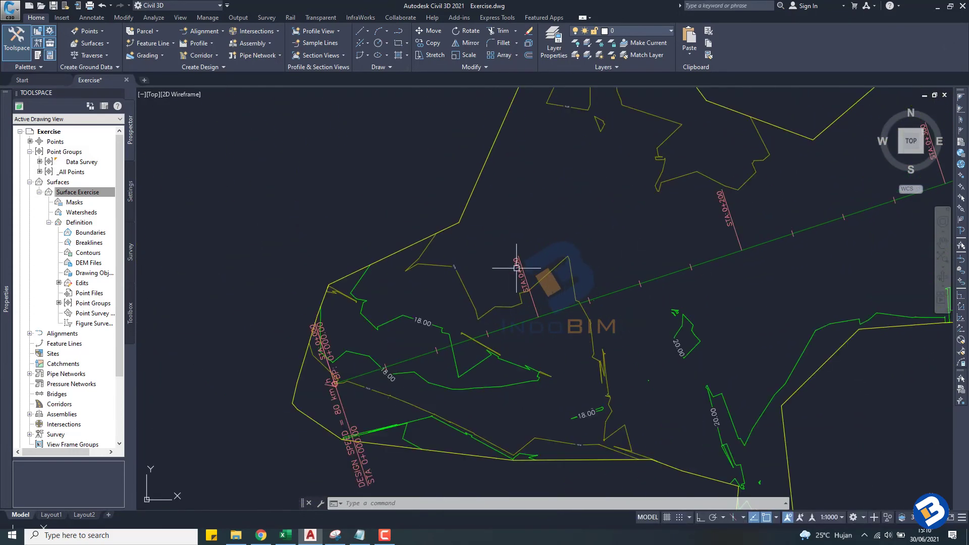
pyautogui.click(529, 287)
pyautogui.click(520, 275)
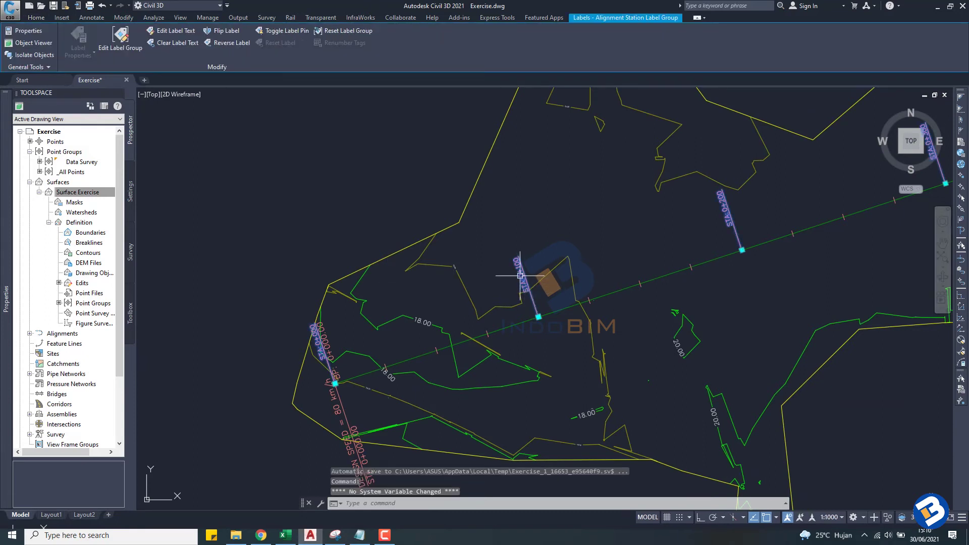
pyautogui.click(32, 31)
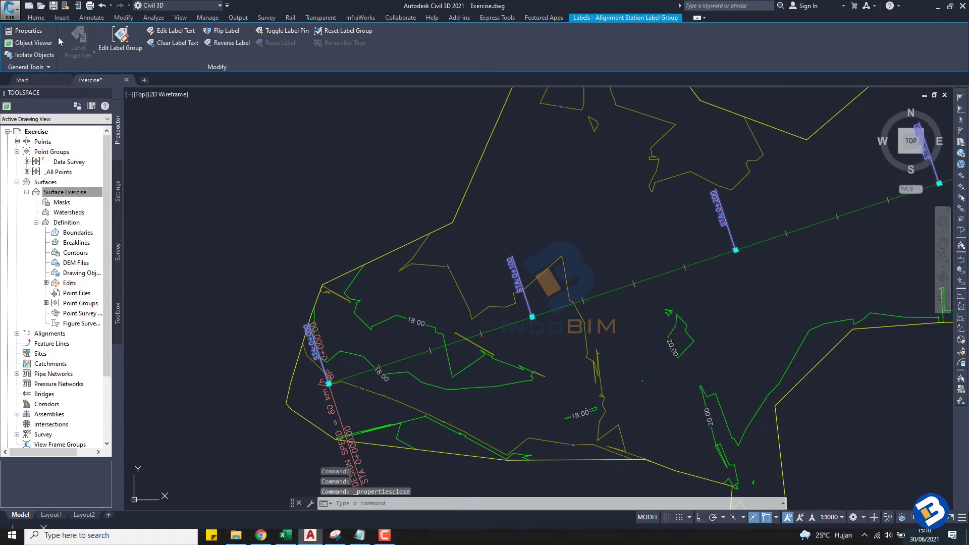
# - Change the major station increment to 50 m and apply it
pyautogui.click(117, 35)
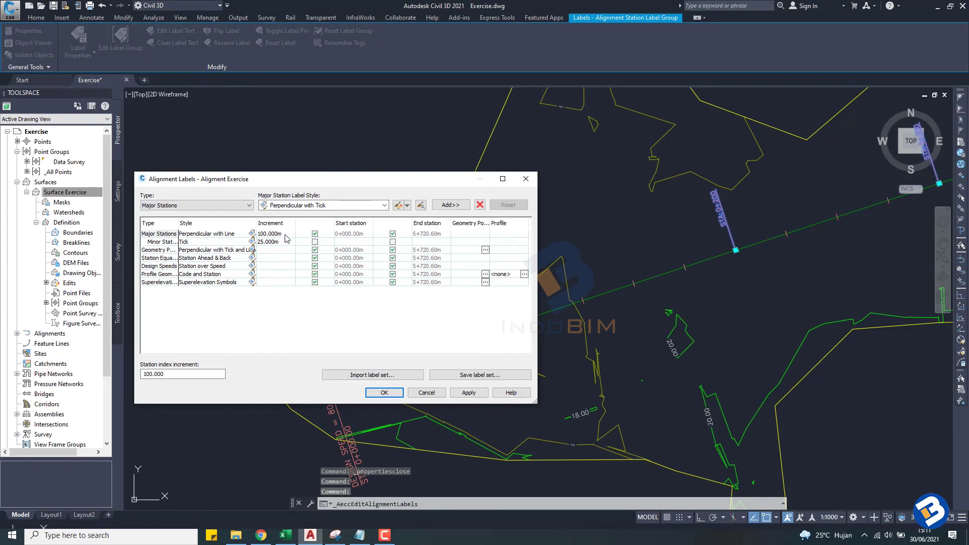
pyautogui.click(286, 234)
pyautogui.write('50')
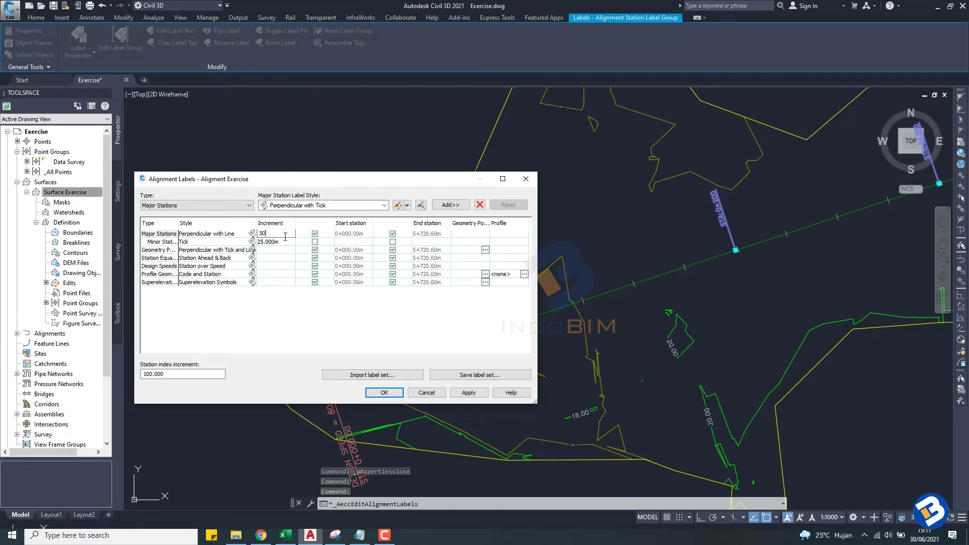
pyautogui.press('Return')
pyautogui.click(464, 395)
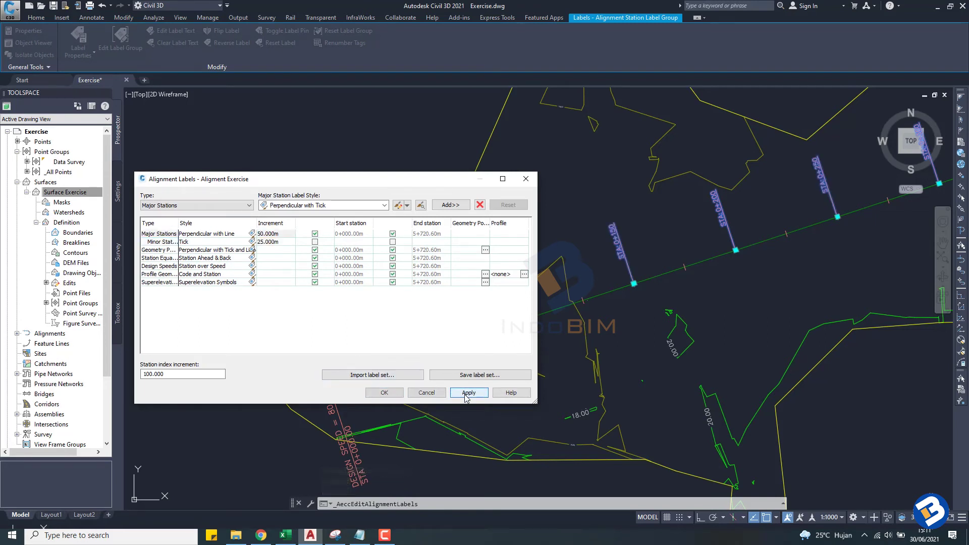
pyautogui.click(384, 392)
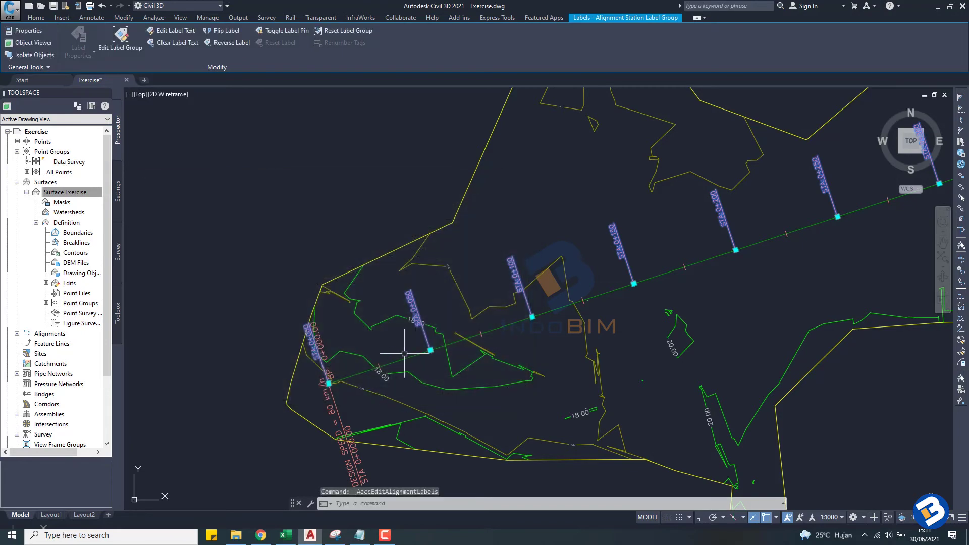
# - Zoom out to view the whole labelled alignment and clear the station label selection
pyautogui.scroll(2, 387, 360)
pyautogui.scroll(2, 388, 360)
pyautogui.moveTo(452, 207)
pyautogui.mouseDown(button='middle')
pyautogui.moveTo(444, 238)
pyautogui.moveTo(410, 247)
pyautogui.mouseUp(button='middle')
pyautogui.scroll(-2, 411, 242)
pyautogui.scroll(-2, 406, 259)
pyautogui.scroll(-2, 353, 265)
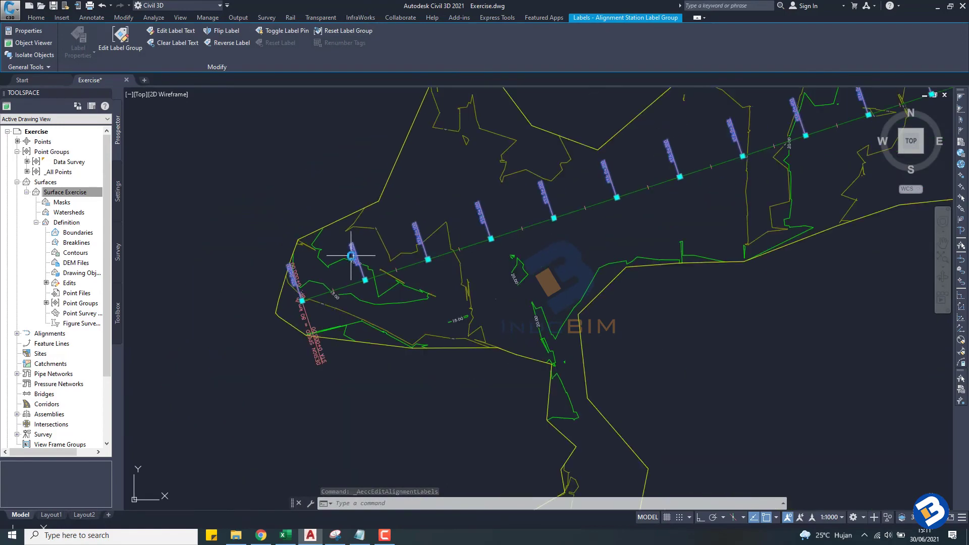
pyautogui.scroll(-1, 370, 266)
pyautogui.scroll(-1, 370, 265)
pyautogui.scroll(-1, 444, 268)
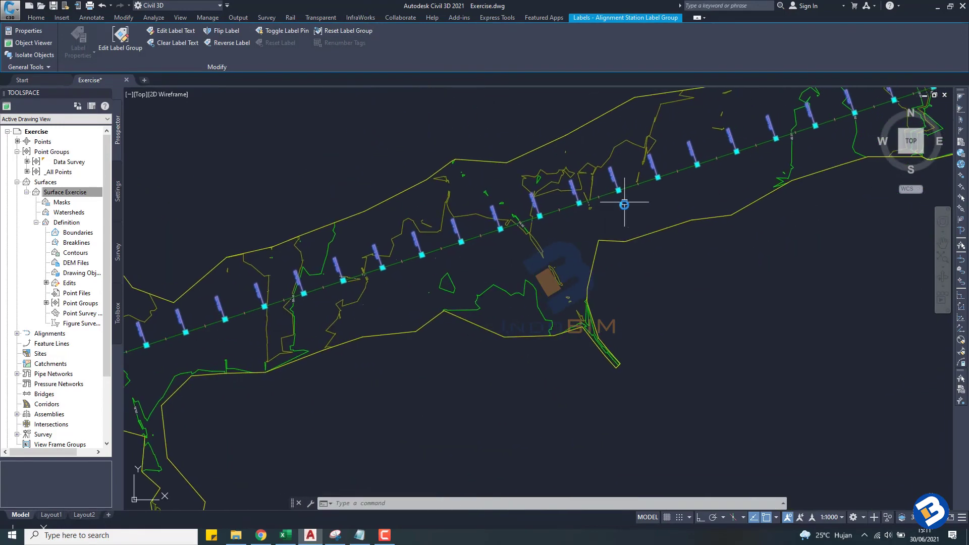
pyautogui.moveTo(443, 268)
pyautogui.mouseDown(button='middle')
pyautogui.moveTo(687, 196)
pyautogui.moveTo(633, 194)
pyautogui.mouseUp(button='middle')
pyautogui.scroll(-1, 661, 199)
pyautogui.scroll(-1, 655, 197)
pyautogui.scroll(-2, 633, 194)
pyautogui.scroll(10, 403, 374)
pyautogui.press('Escape')
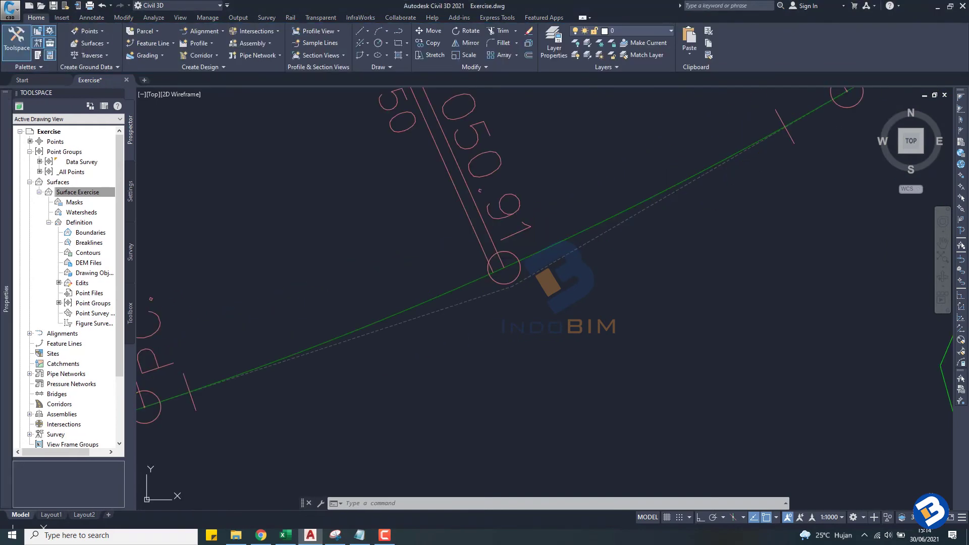
# - Select the alignment and centre its curve with PC 3+021.35 and PT 3+080.48
pyautogui.moveTo(459, 336); pyautogui.dragTo(374, 393, button='middle')
pyautogui.scroll(-3, 376, 392)
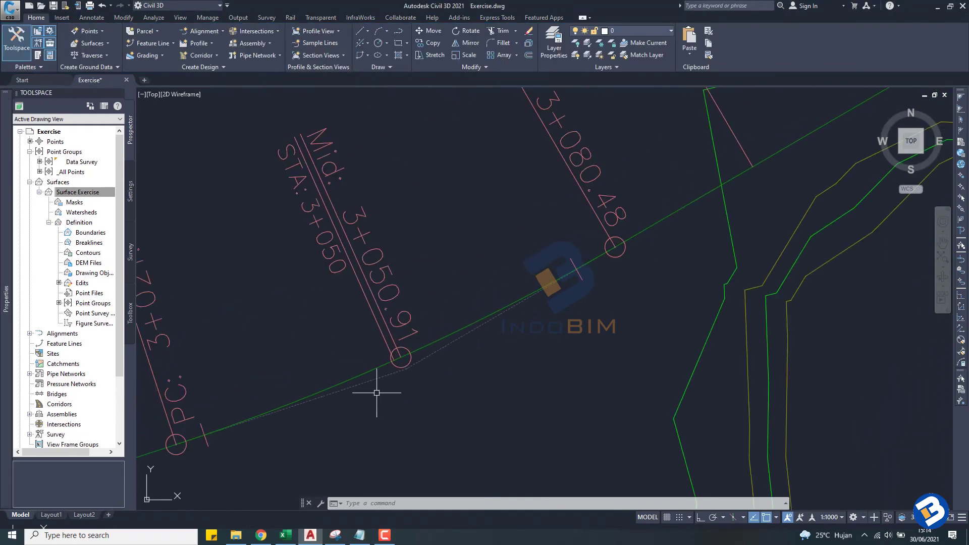
pyautogui.click(429, 353)
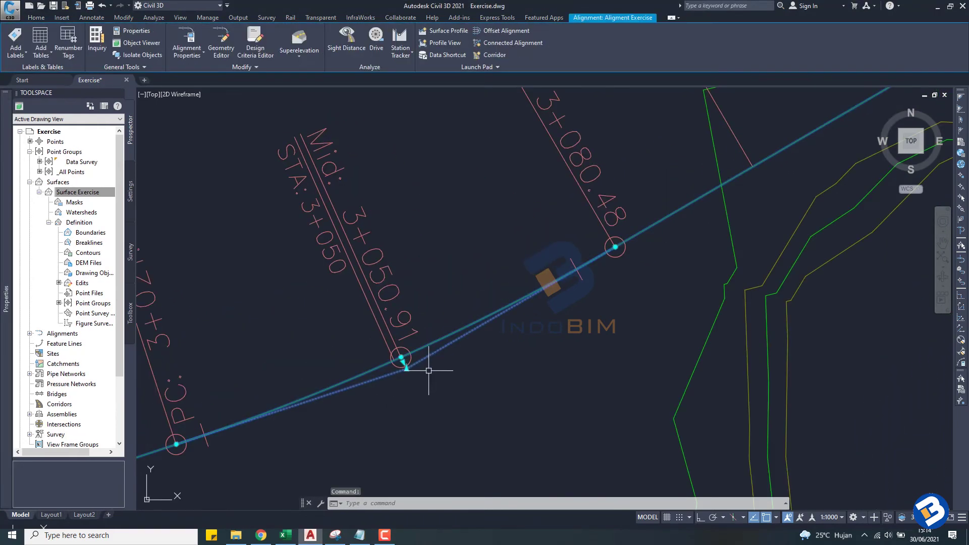
pyautogui.scroll(-4, 429, 370)
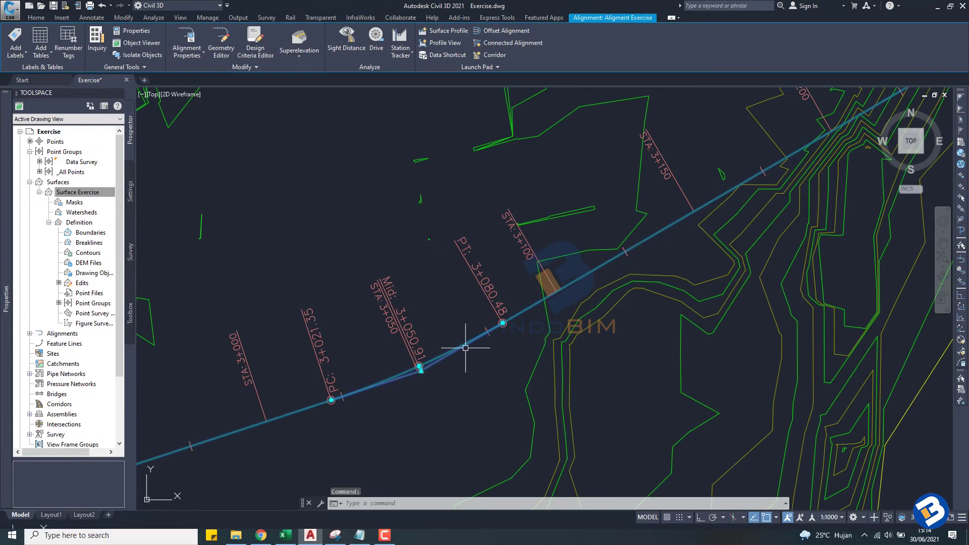
pyautogui.scroll(-1, 458, 342)
pyautogui.scroll(-1, 368, 389)
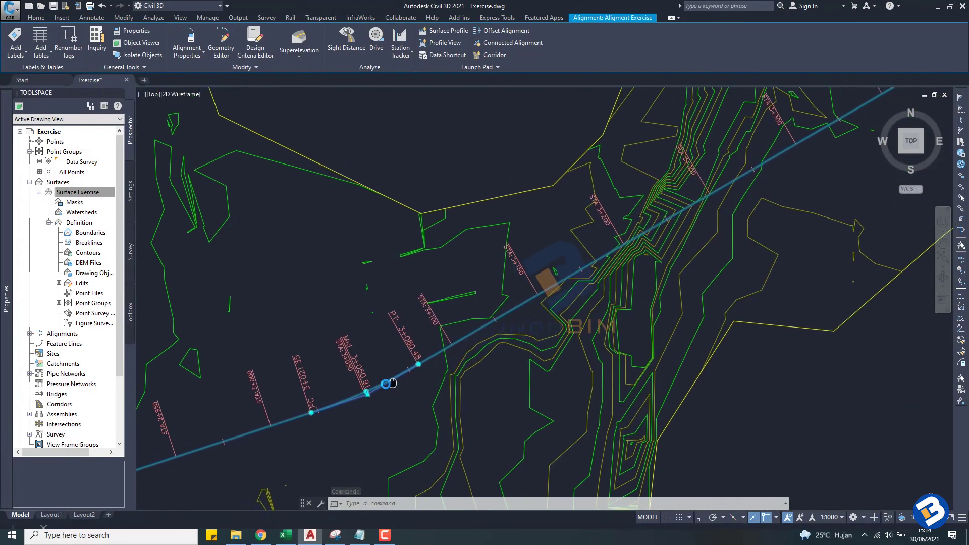
pyautogui.scroll(-1, 384, 383)
pyautogui.scroll(-3, 348, 368)
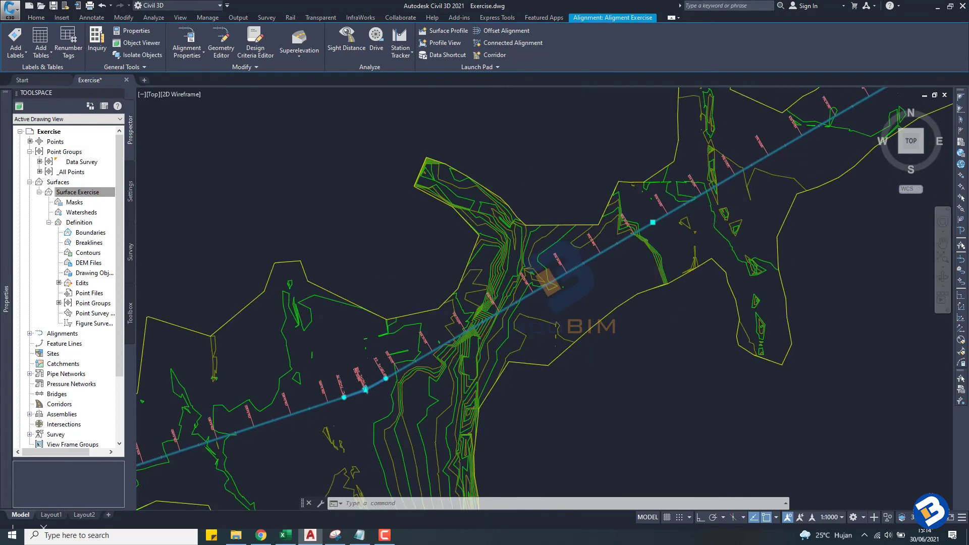
pyautogui.scroll(-1, 648, 256)
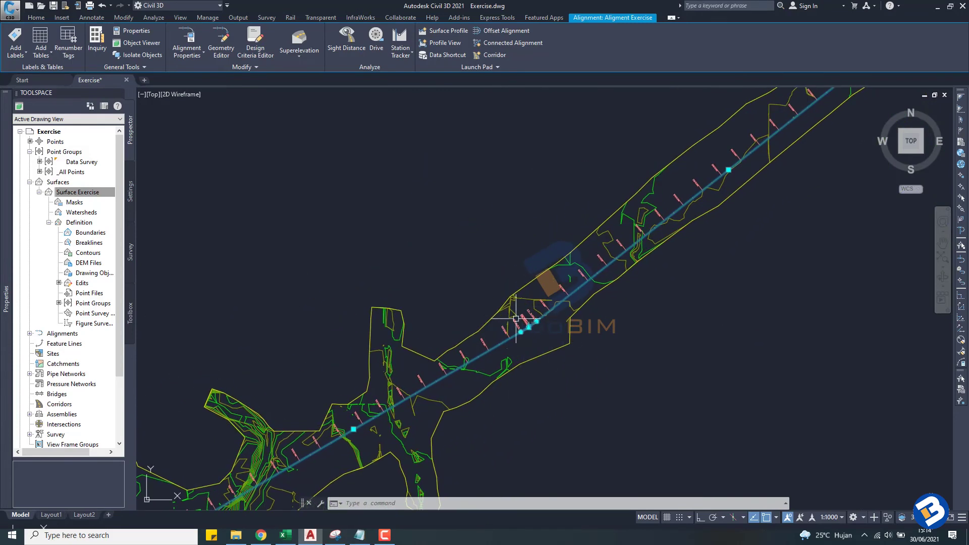
pyautogui.scroll(-1, 521, 353)
pyautogui.scroll(-1, 441, 379)
pyautogui.scroll(5, 546, 290)
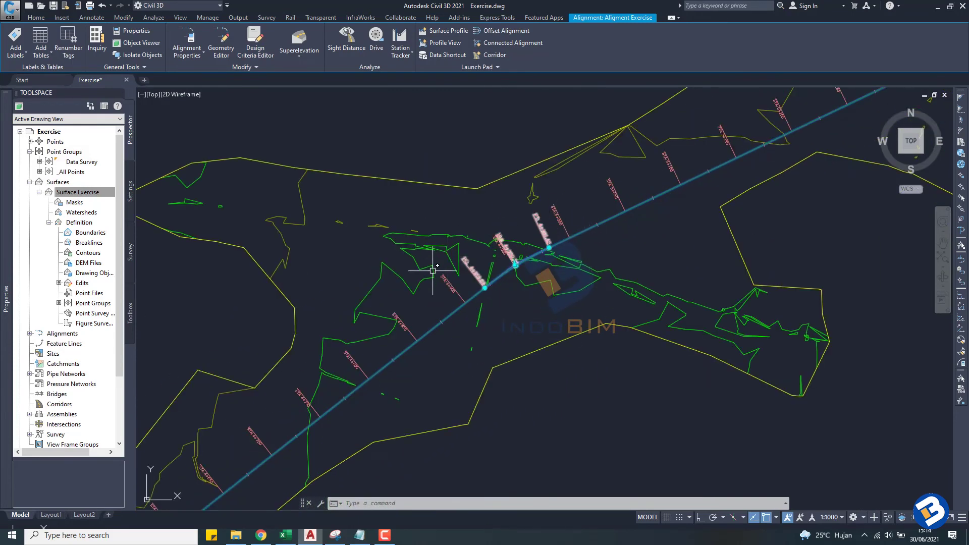
pyautogui.scroll(-6, 567, 265)
pyautogui.scroll(2, 580, 313)
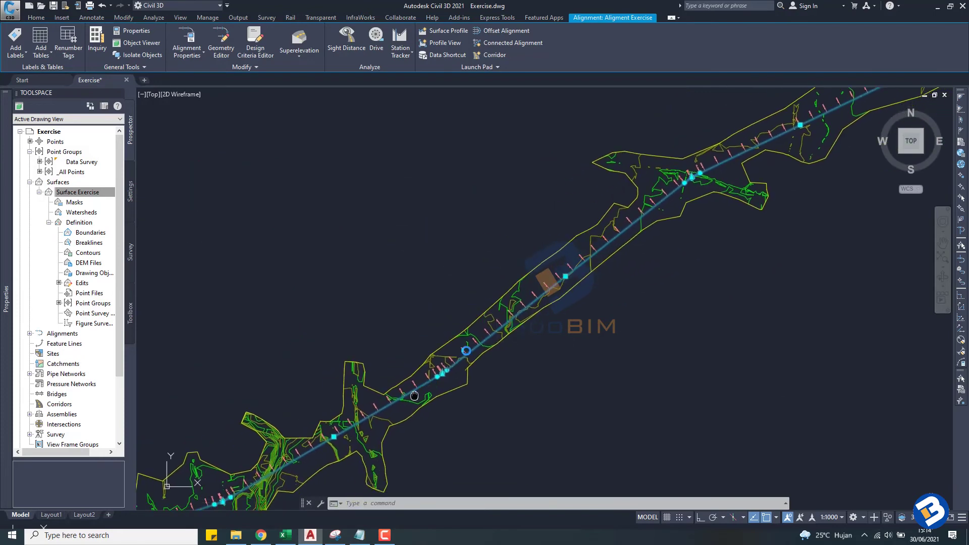
pyautogui.scroll(3, 491, 322)
pyautogui.scroll(3, 469, 338)
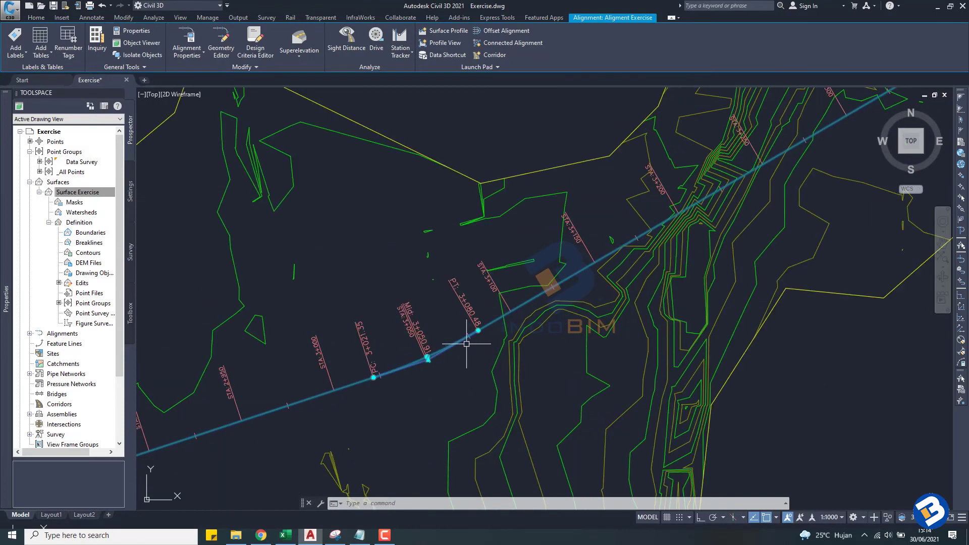
pyautogui.scroll(4, 408, 378)
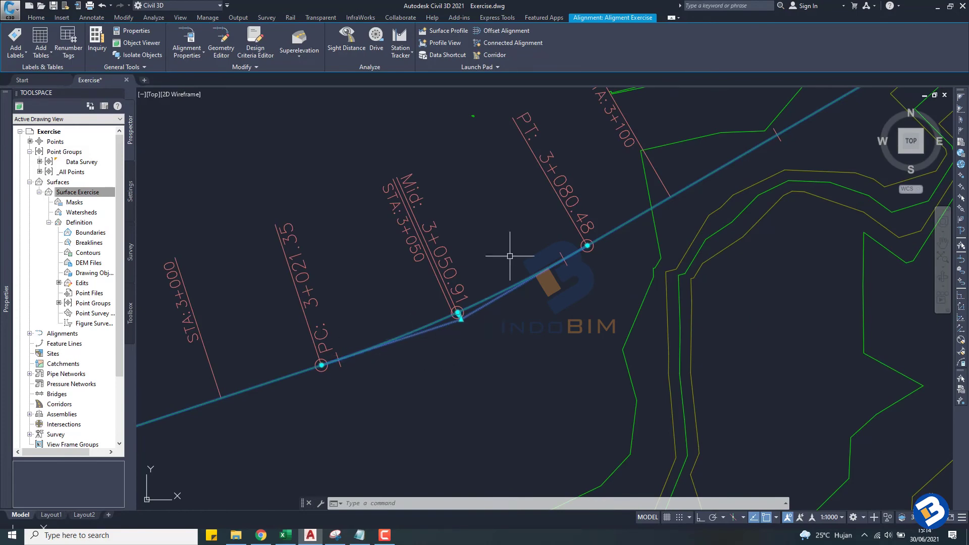
pyautogui.scroll(-4, 458, 317)
pyautogui.scroll(3, 458, 317)
pyautogui.scroll(3, 457, 316)
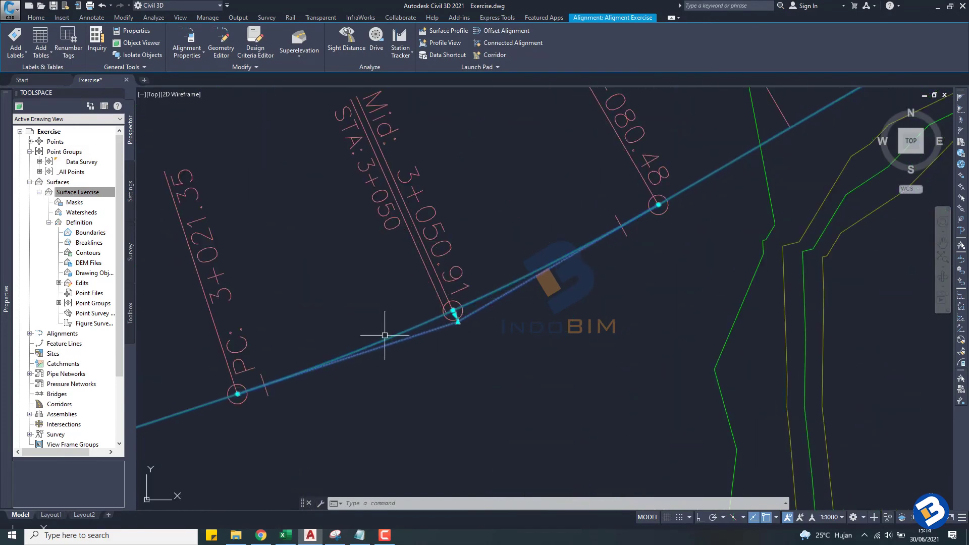
pyautogui.scroll(-1, 443, 281)
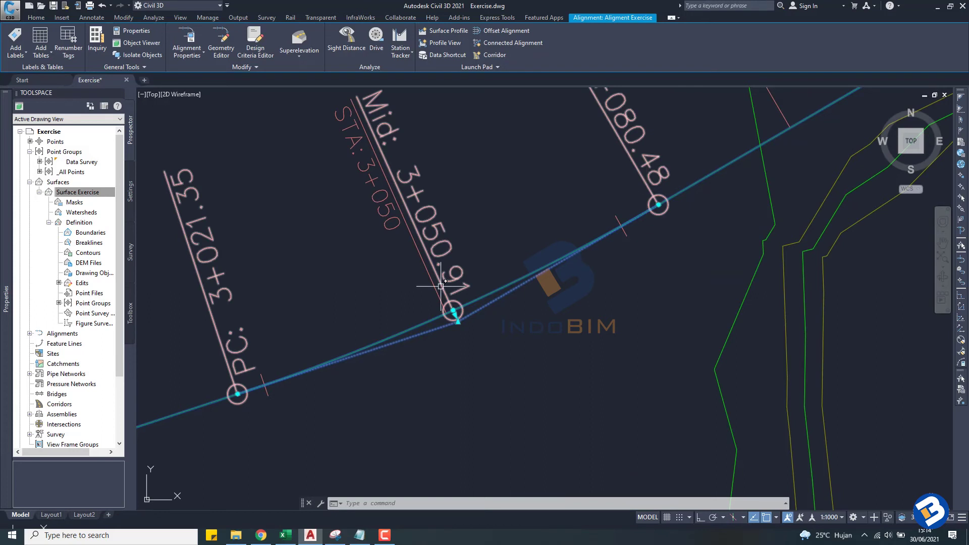
pyautogui.scroll(-1, 443, 281)
pyautogui.moveTo(442, 281); pyautogui.dragTo(449, 313, button='middle')
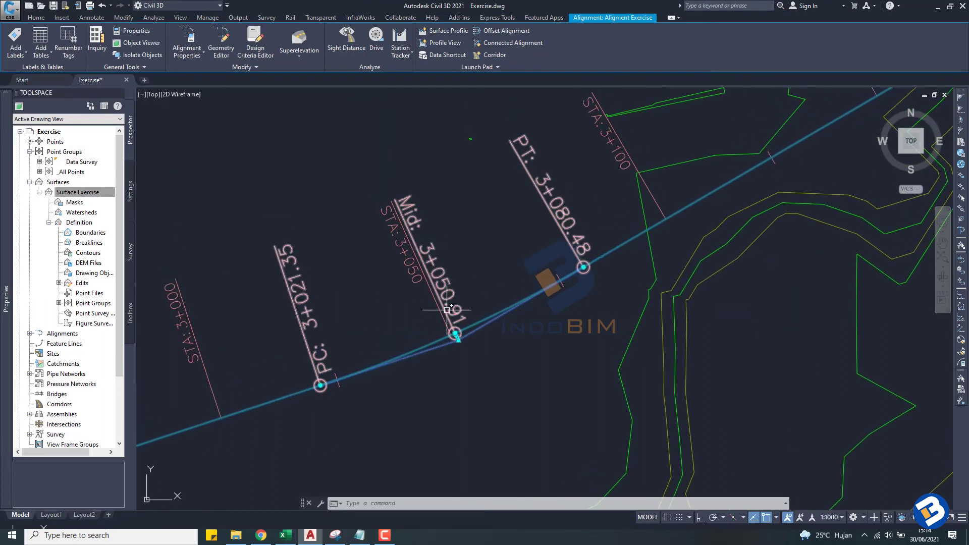
# - Show the alignment's seven entities in Alignment Grid View and select the first 280.000 m curve
pyautogui.click(223, 43)
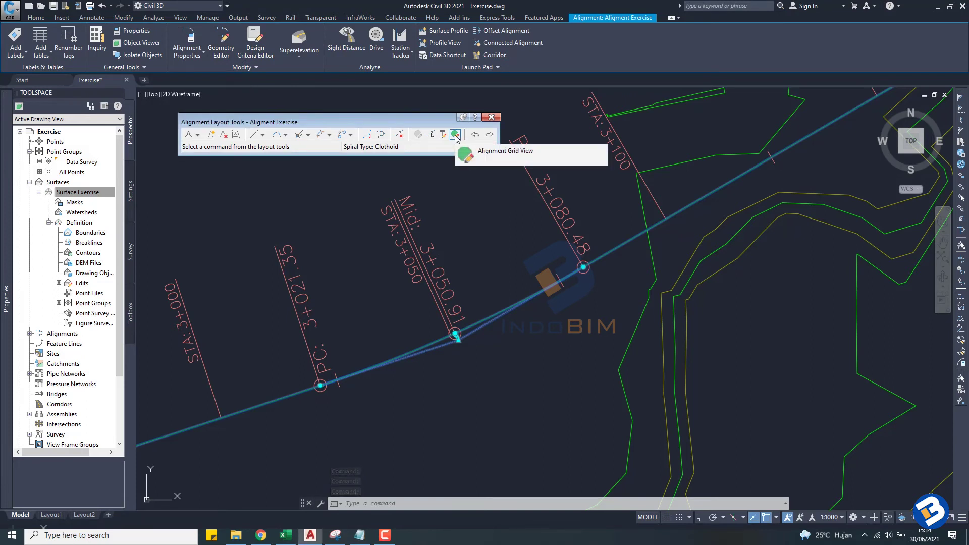
pyautogui.click(456, 134)
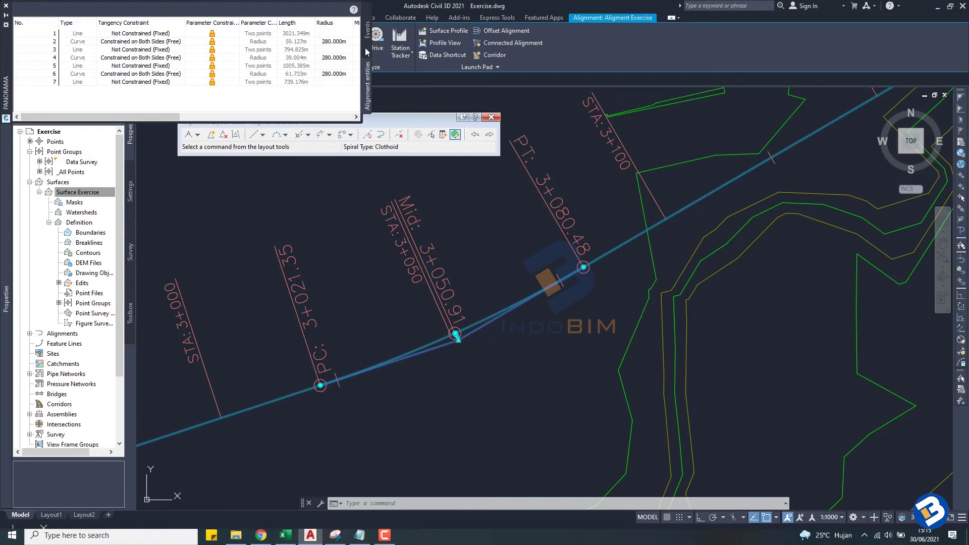
pyautogui.click(249, 40)
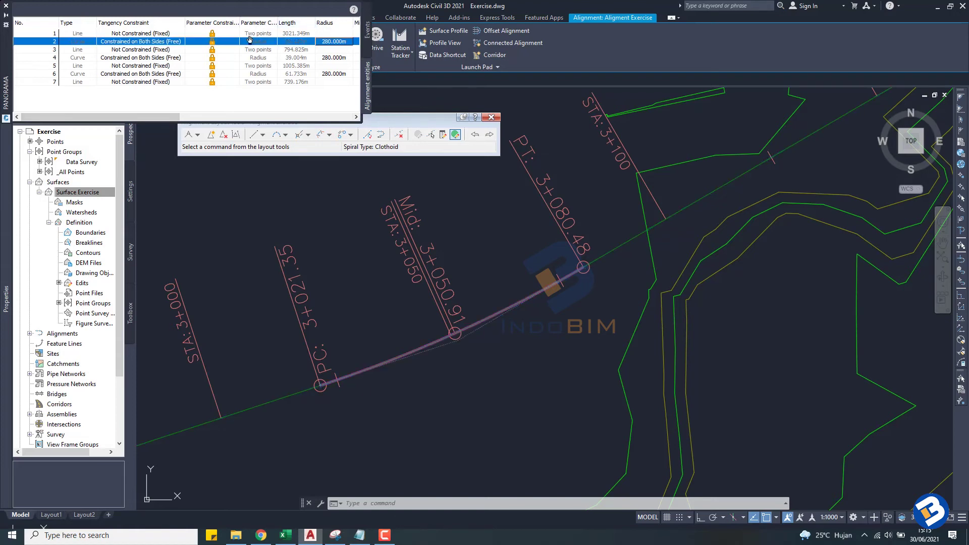
pyautogui.click(361, 123)
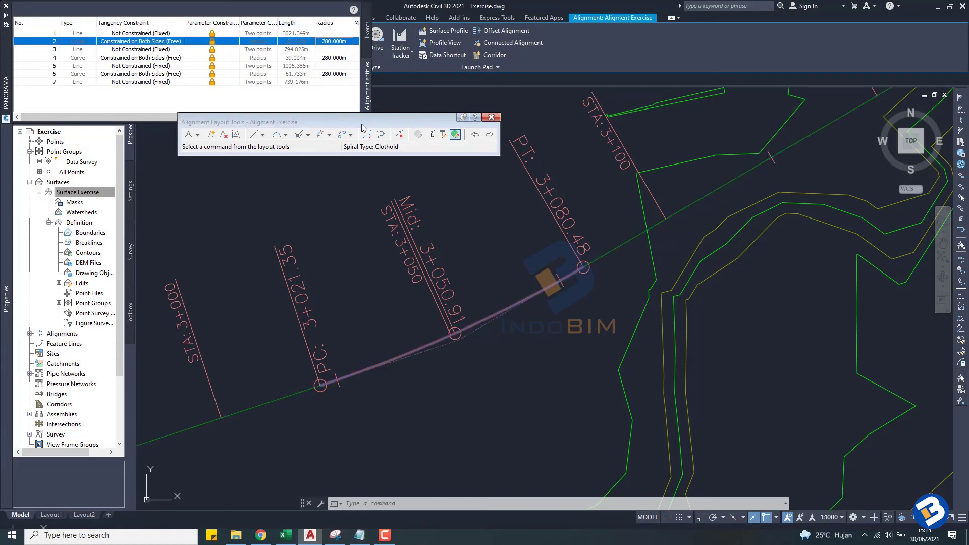
pyautogui.click(361, 123)
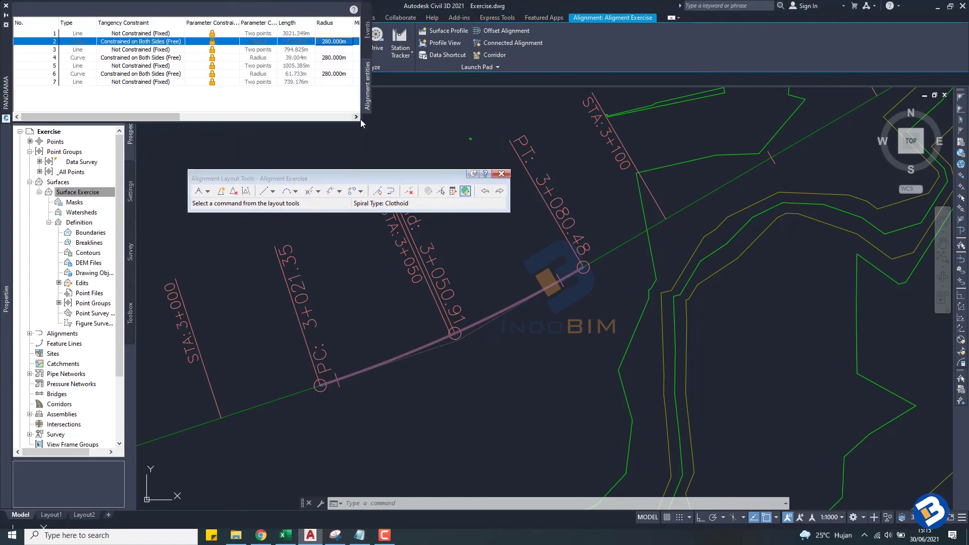
# - In the widened Alignment Entities grid, change the first curve's radius from 280 to 500 m
pyautogui.moveTo(362, 120); pyautogui.dragTo(788, 119)
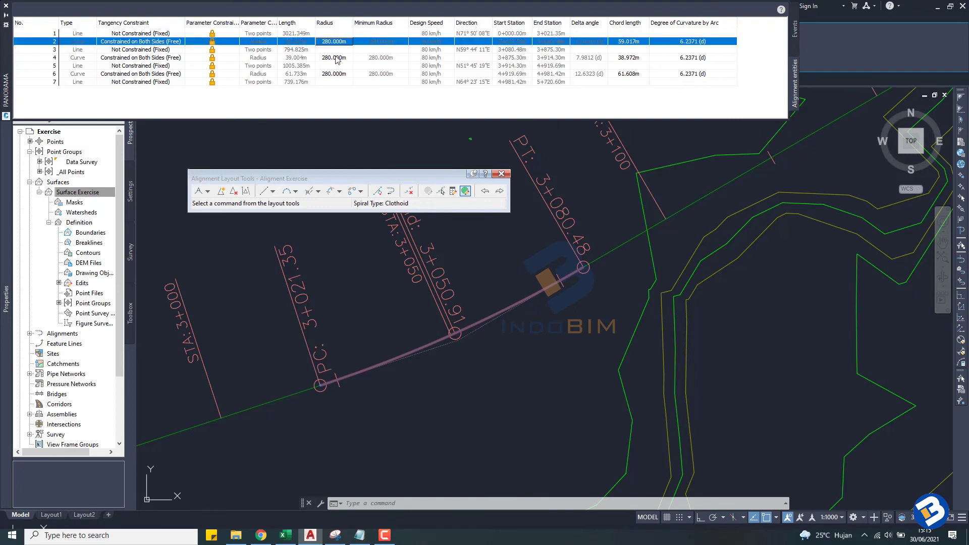
pyautogui.click(366, 75)
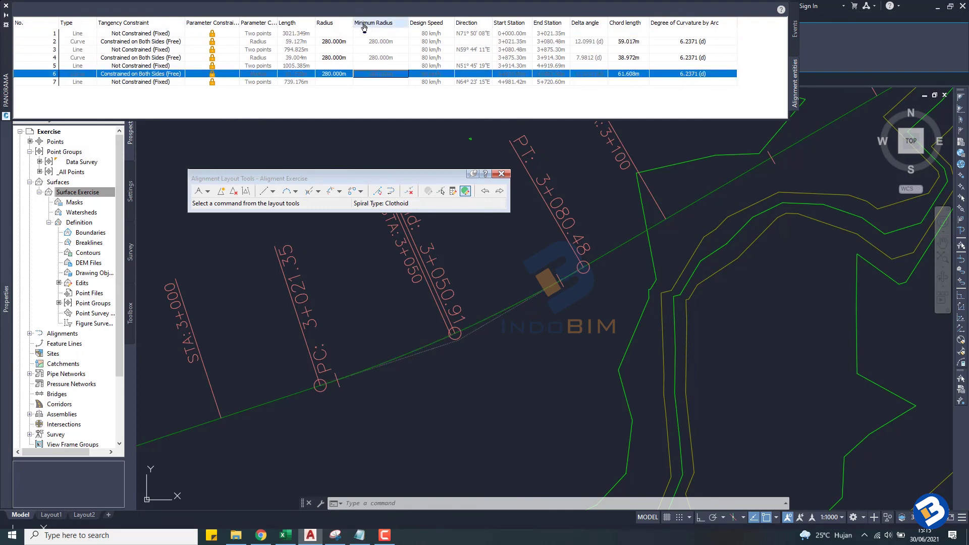
pyautogui.click(338, 42)
pyautogui.click(350, 42)
pyautogui.write('500')
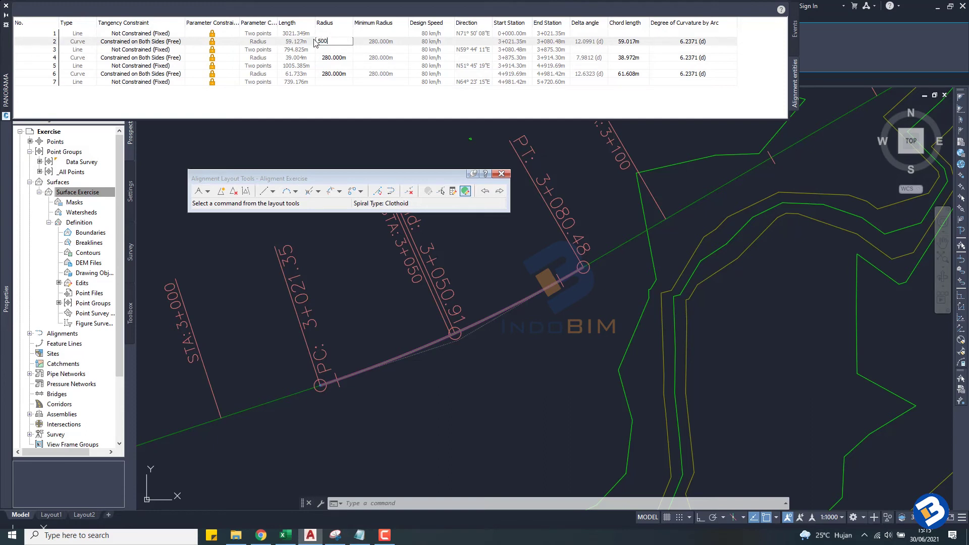
pyautogui.press('Return')
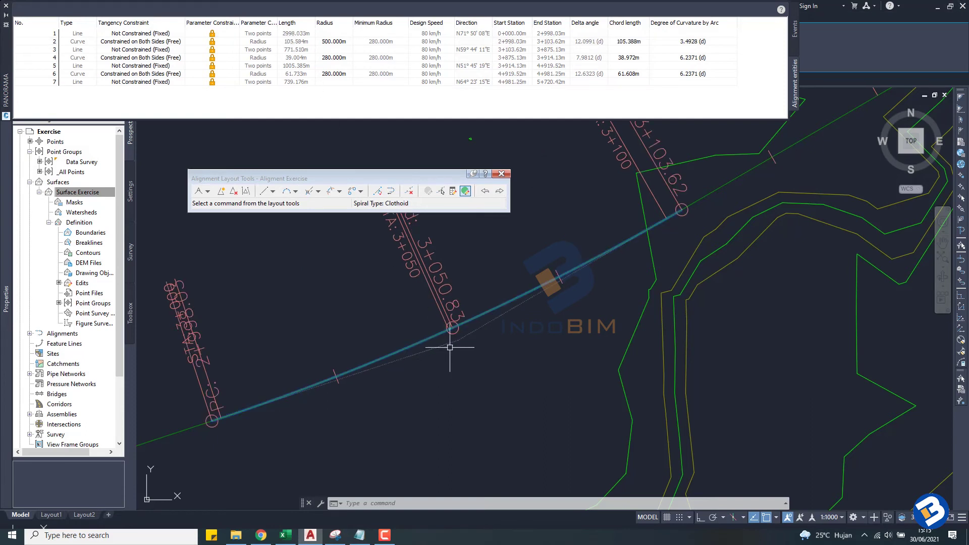
pyautogui.scroll(-1, 449, 347)
pyautogui.scroll(-1, 448, 340)
pyautogui.scroll(-1, 439, 338)
# - Set the radii of curves 4 and 6 to 500 m in the entities grid
pyautogui.scroll(-1, 428, 336)
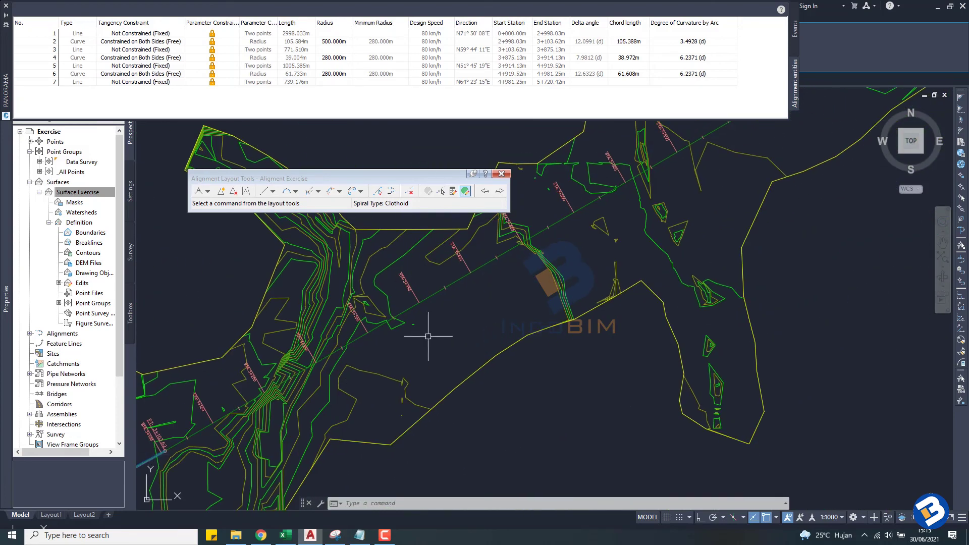
pyautogui.scroll(1, 428, 336)
pyautogui.scroll(2, 500, 287)
pyautogui.scroll(1, 568, 243)
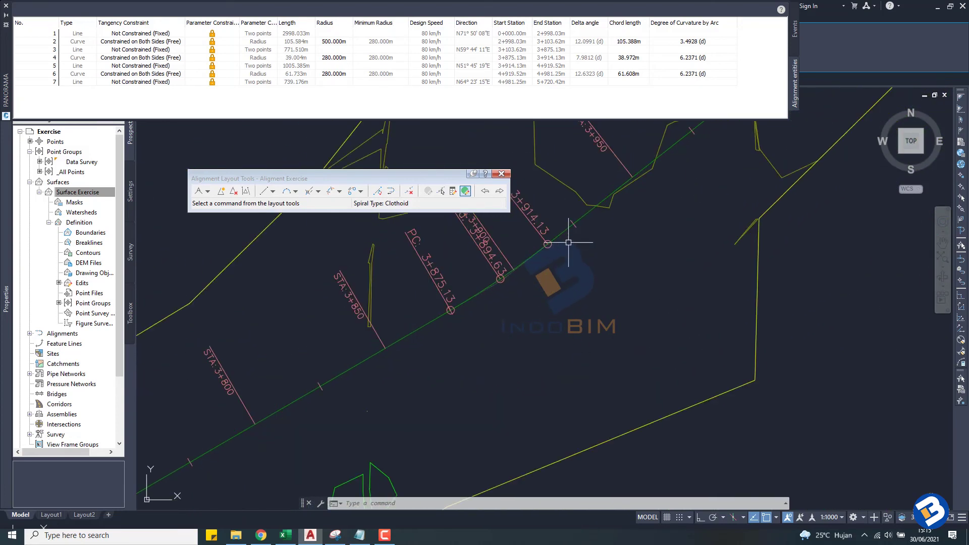
pyautogui.moveTo(568, 242); pyautogui.dragTo(604, 274, button='middle')
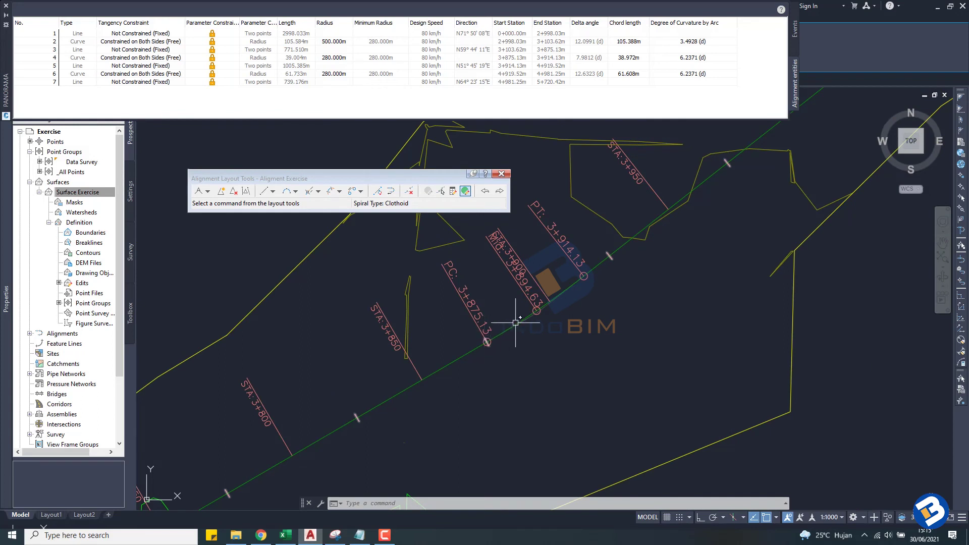
pyautogui.click(341, 59)
pyautogui.click(345, 60)
pyautogui.write('500')
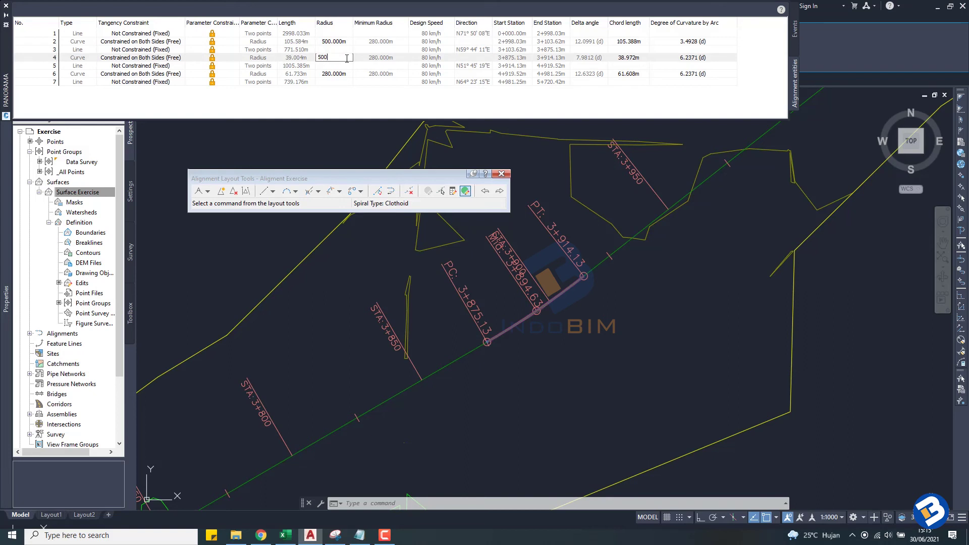
pyautogui.press('Return')
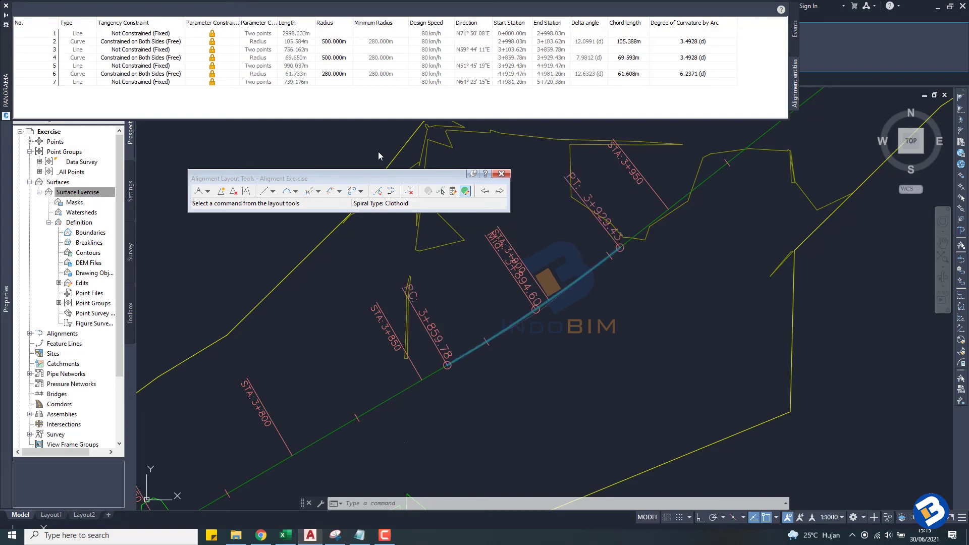
pyautogui.doubleClick(337, 73)
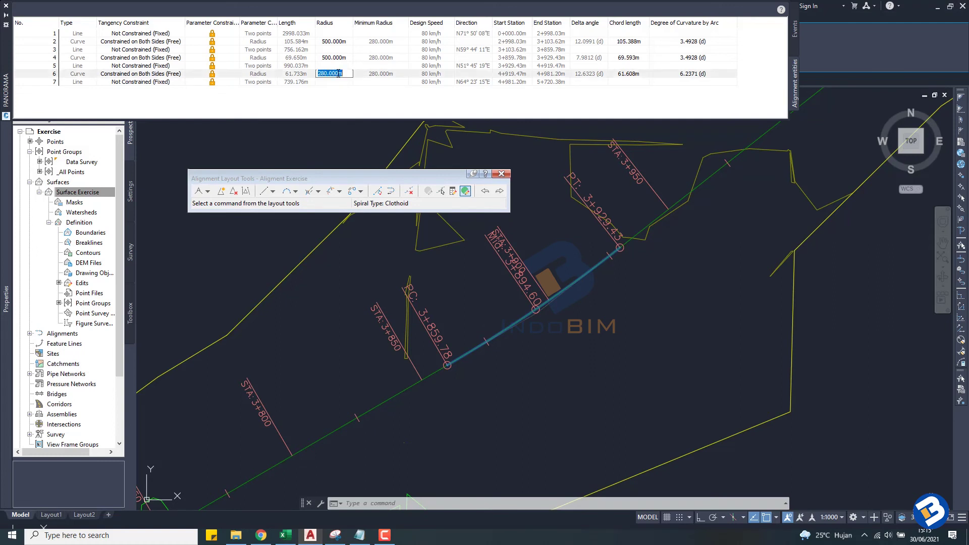
pyautogui.write('500')
pyautogui.press('Return')
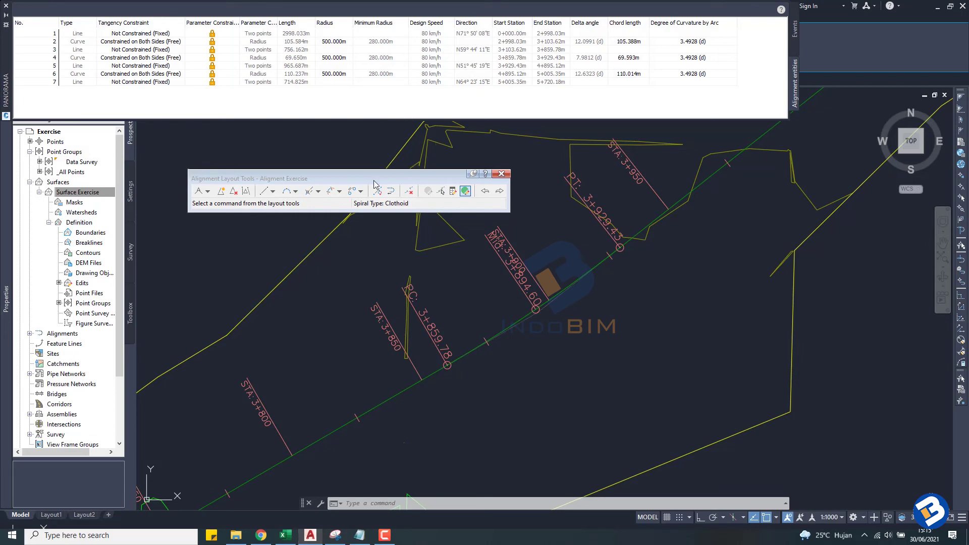
pyautogui.scroll(-5, 469, 328)
pyautogui.moveTo(479, 323); pyautogui.dragTo(377, 367, button='middle')
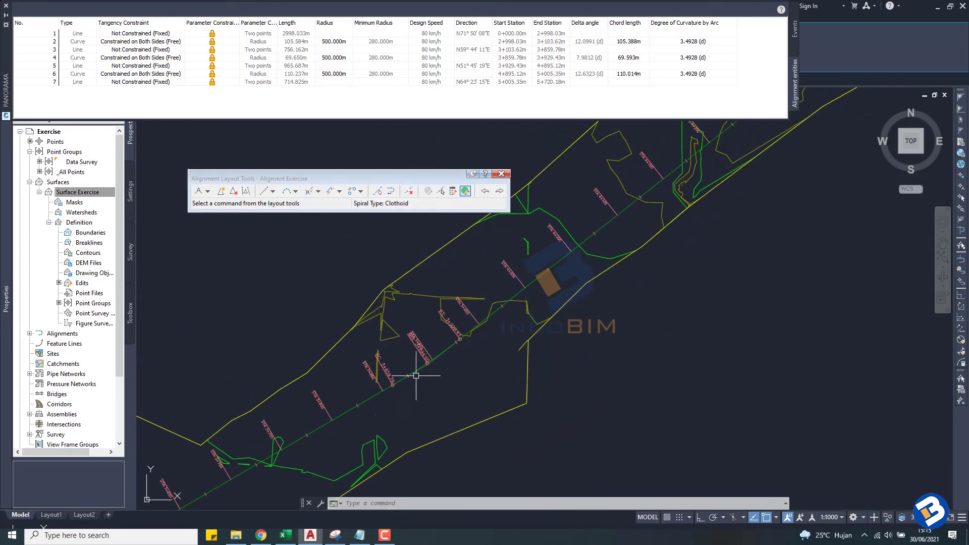
pyautogui.scroll(-1, 487, 320)
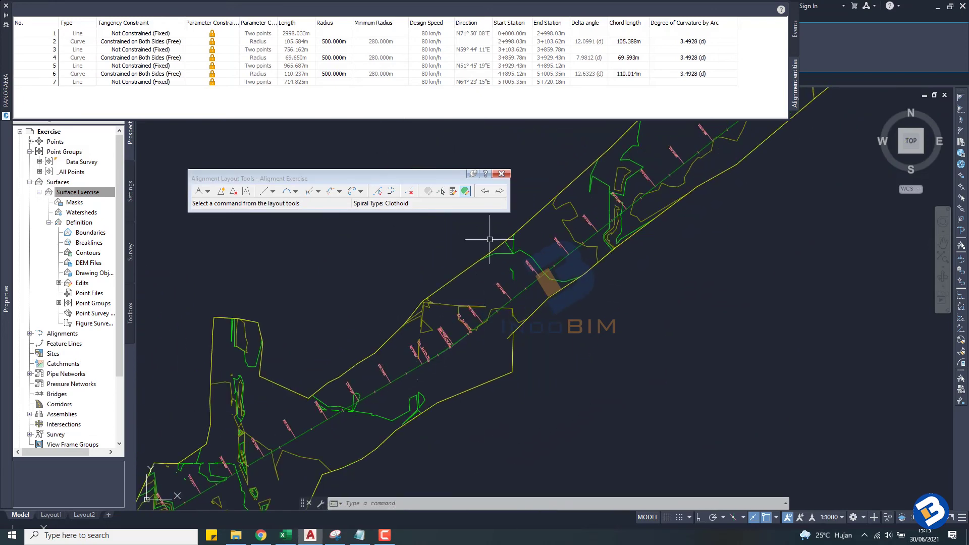
# - Close the Alignment Layout Tools toolbar and the Event Viewer panorama
pyautogui.click(500, 175)
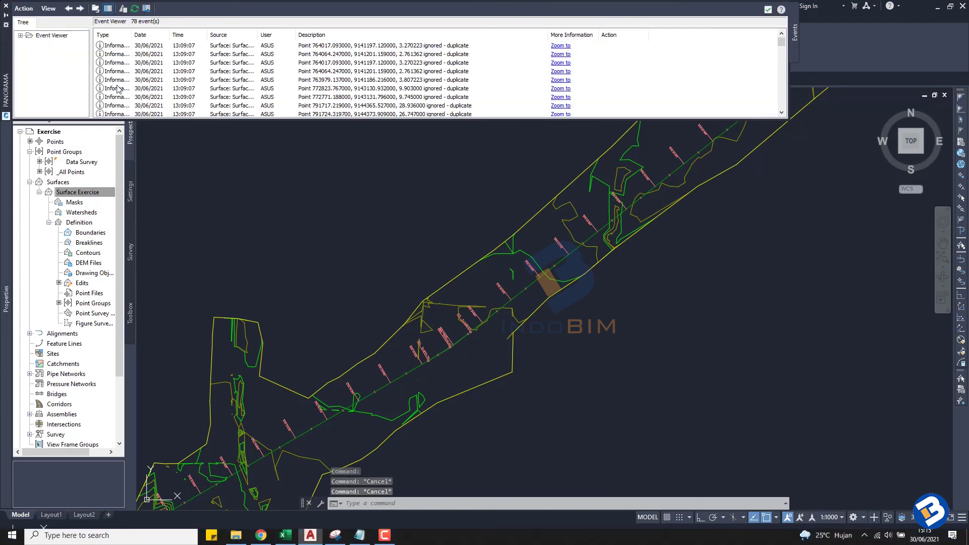
pyautogui.click(6, 7)
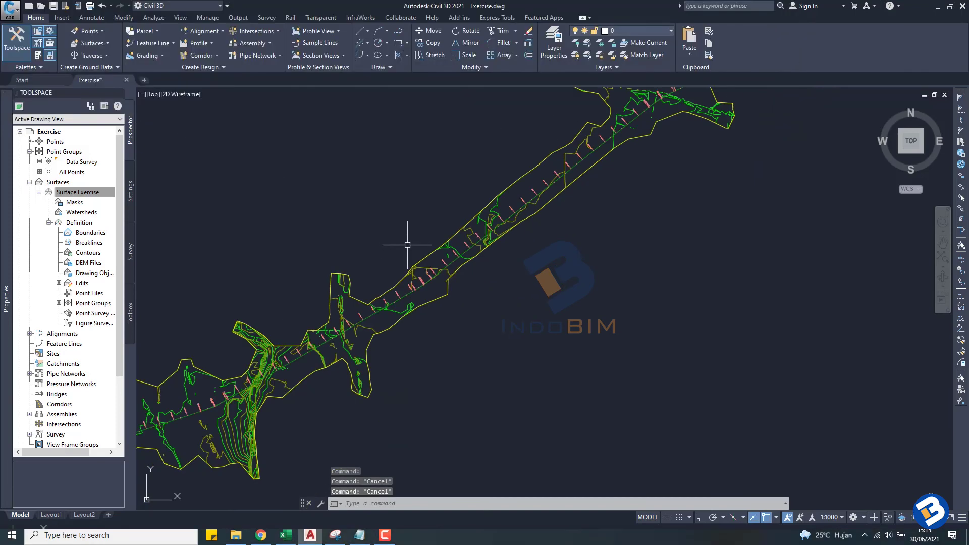
pyautogui.scroll(3, 411, 249)
pyautogui.scroll(-3, 663, 178)
pyautogui.scroll(-2, 302, 409)
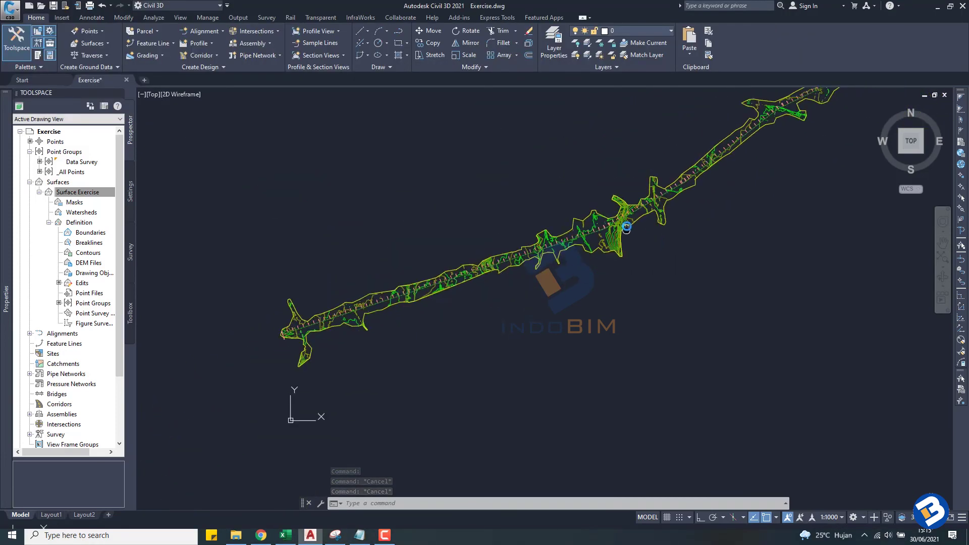
pyautogui.scroll(1, 303, 383)
pyautogui.scroll(1, 272, 323)
pyautogui.scroll(3, 316, 296)
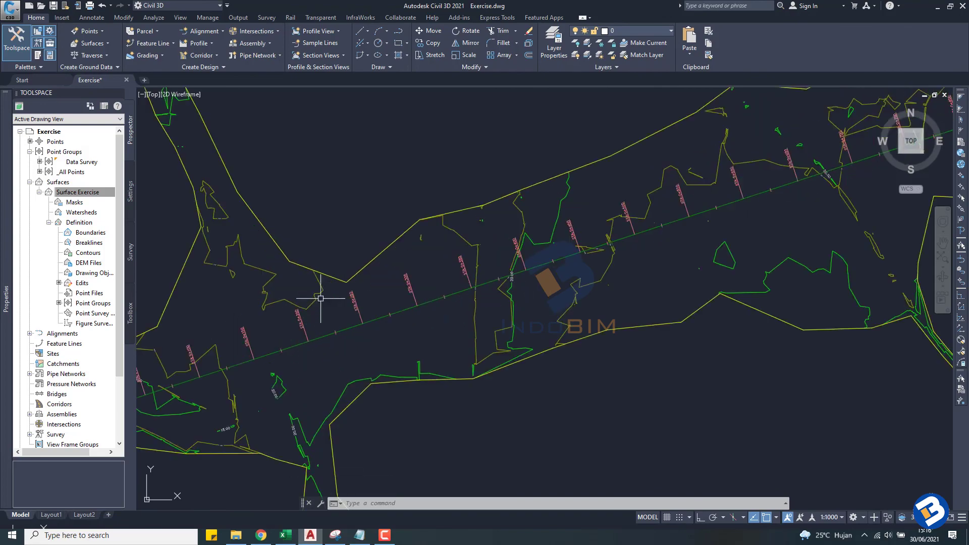
pyautogui.scroll(2, 323, 300)
# - Zoom and pan along the alignment to review its station labels up to station 5+678
pyautogui.scroll(-5, 320, 302)
pyautogui.scroll(3, 315, 288)
pyautogui.scroll(-4, 315, 288)
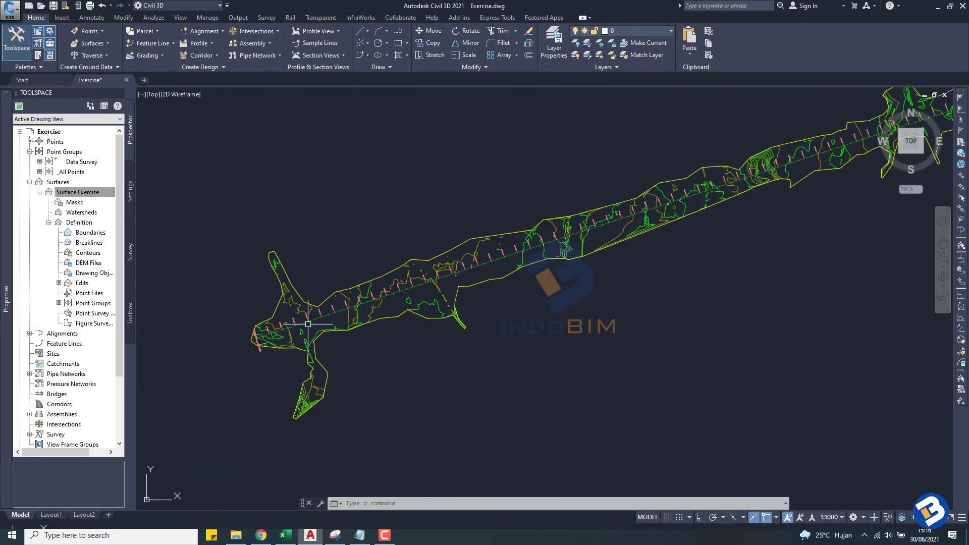
pyautogui.scroll(3, 303, 313)
pyautogui.scroll(1, 293, 328)
pyautogui.scroll(-2, 309, 331)
pyautogui.scroll(1, 421, 320)
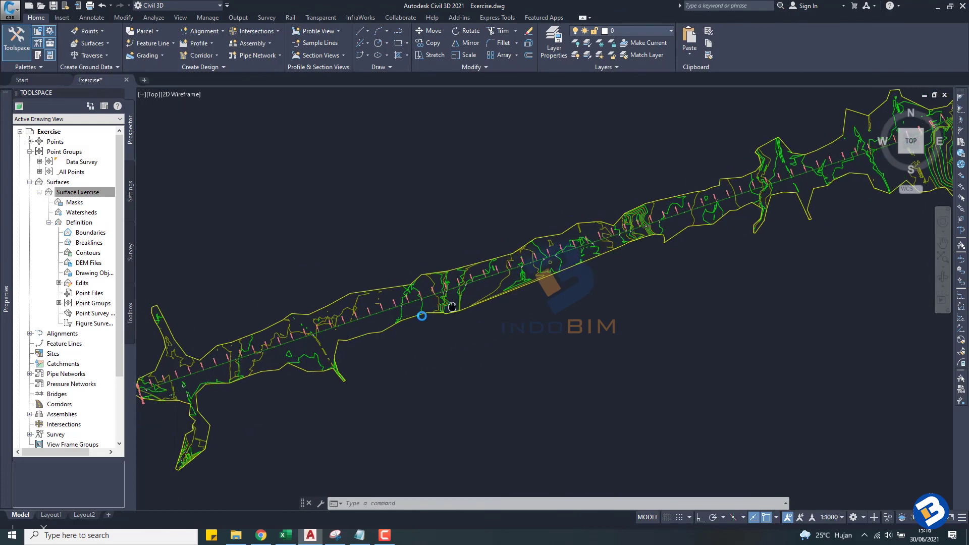
pyautogui.scroll(1, 627, 244)
pyautogui.scroll(1, 520, 271)
pyautogui.scroll(2, 570, 272)
pyautogui.moveTo(571, 272); pyautogui.dragTo(369, 356, button='middle')
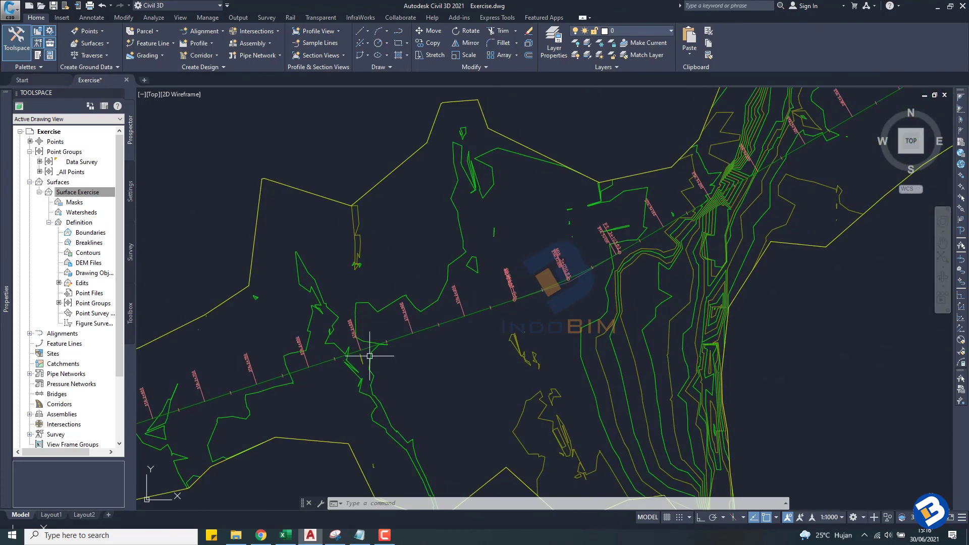
pyautogui.scroll(1, 574, 264)
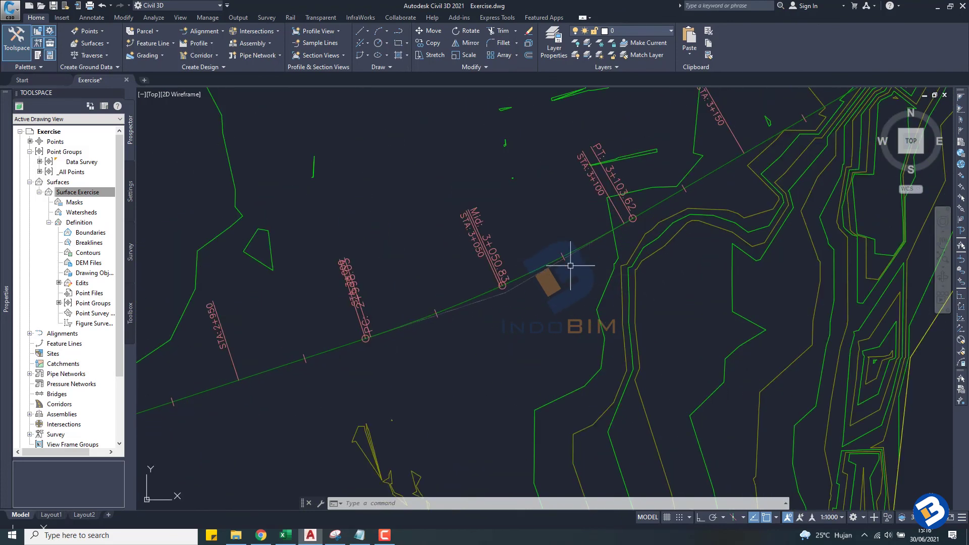
pyautogui.scroll(-1, 571, 265)
pyautogui.scroll(-2, 367, 346)
pyautogui.scroll(-2, 464, 292)
pyautogui.moveTo(492, 306); pyautogui.dragTo(509, 295, button='middle')
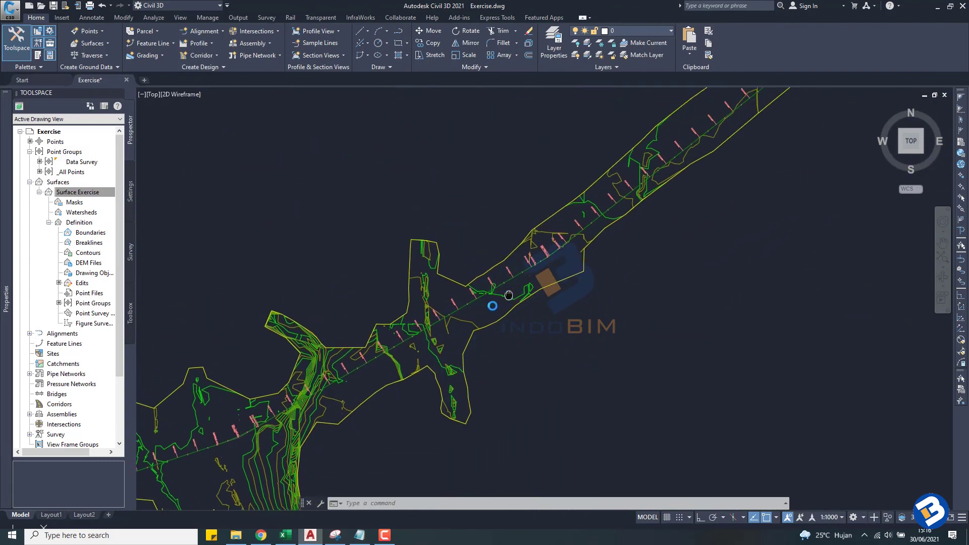
pyautogui.scroll(1, 508, 295)
pyautogui.scroll(1, 527, 265)
pyautogui.scroll(2, 434, 346)
pyautogui.scroll(1, 434, 346)
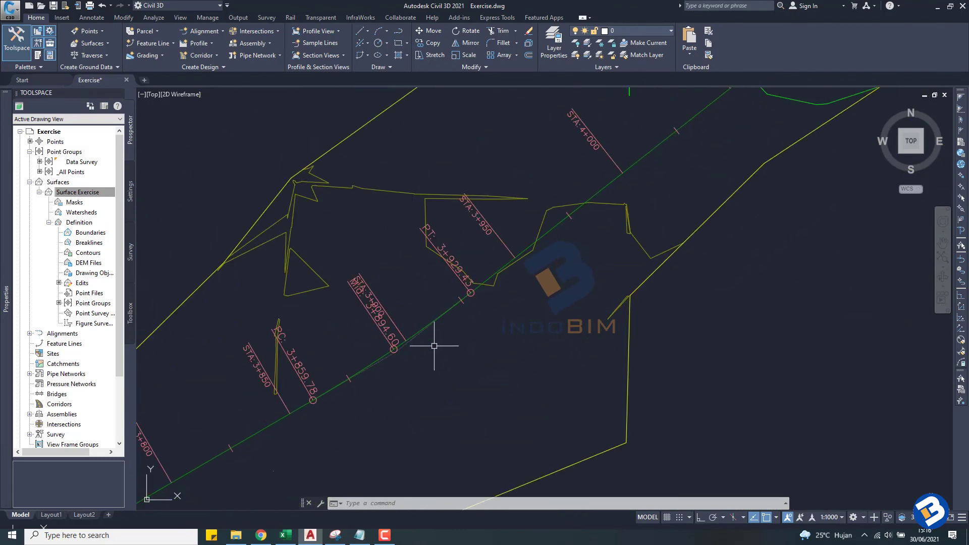
pyautogui.scroll(-2, 434, 346)
pyautogui.scroll(-2, 432, 343)
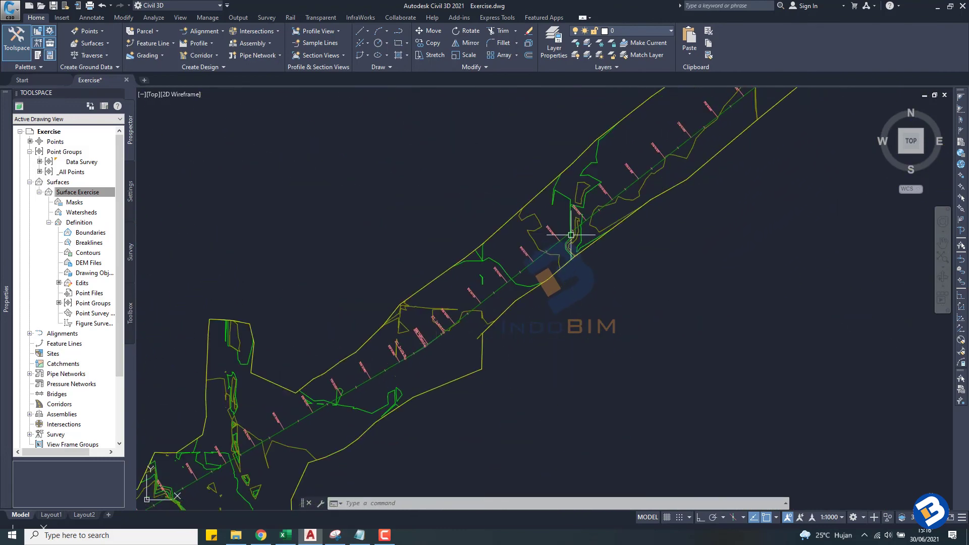
pyautogui.scroll(-1, 423, 333)
pyautogui.scroll(2, 423, 329)
pyautogui.scroll(1, 523, 281)
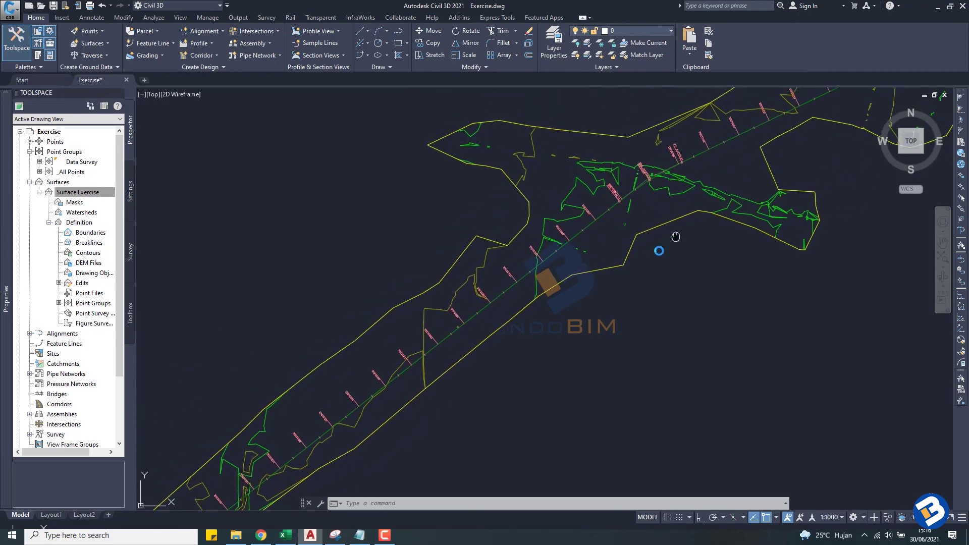
pyautogui.scroll(1, 657, 251)
pyautogui.scroll(-2, 590, 247)
pyautogui.scroll(1, 555, 262)
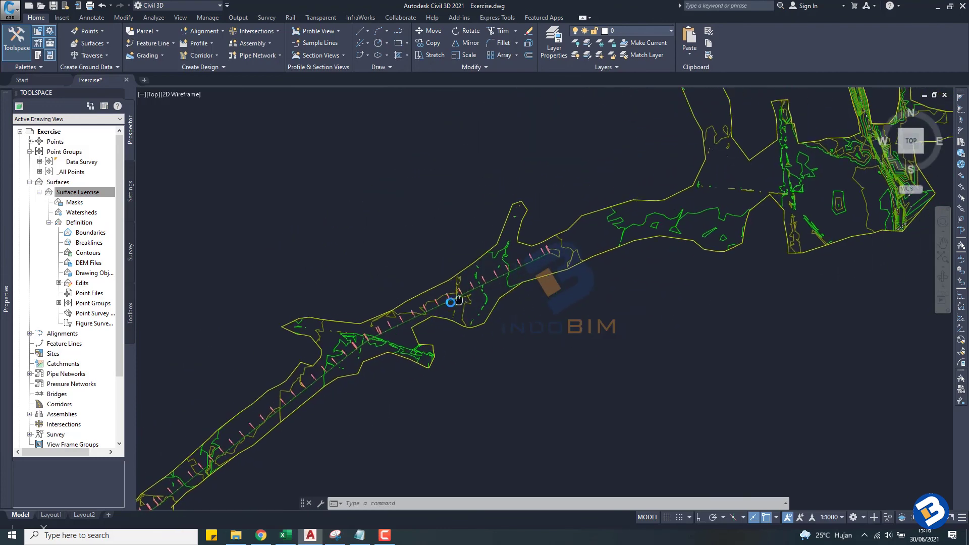
pyautogui.scroll(1, 508, 277)
pyautogui.scroll(2, 517, 265)
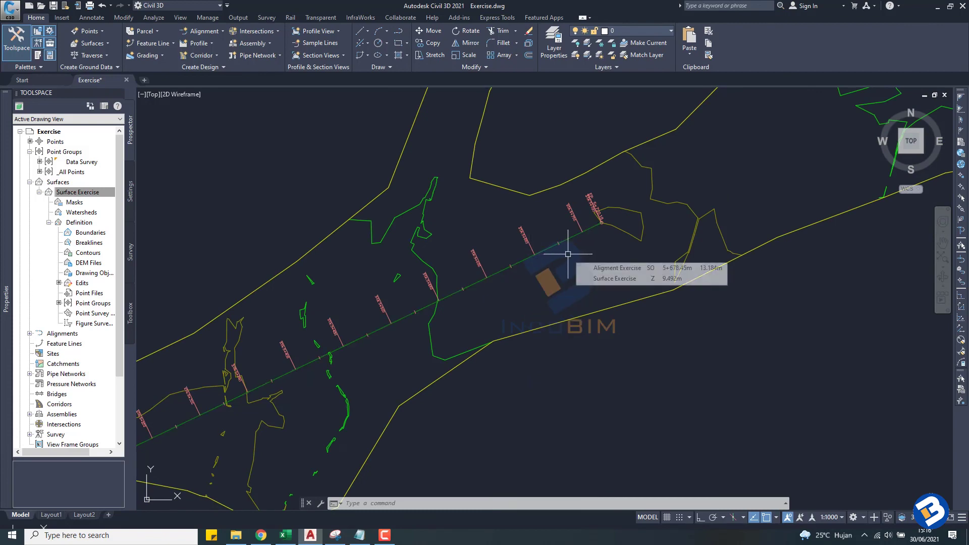
pyautogui.scroll(-1, 567, 254)
pyautogui.scroll(-1, 568, 253)
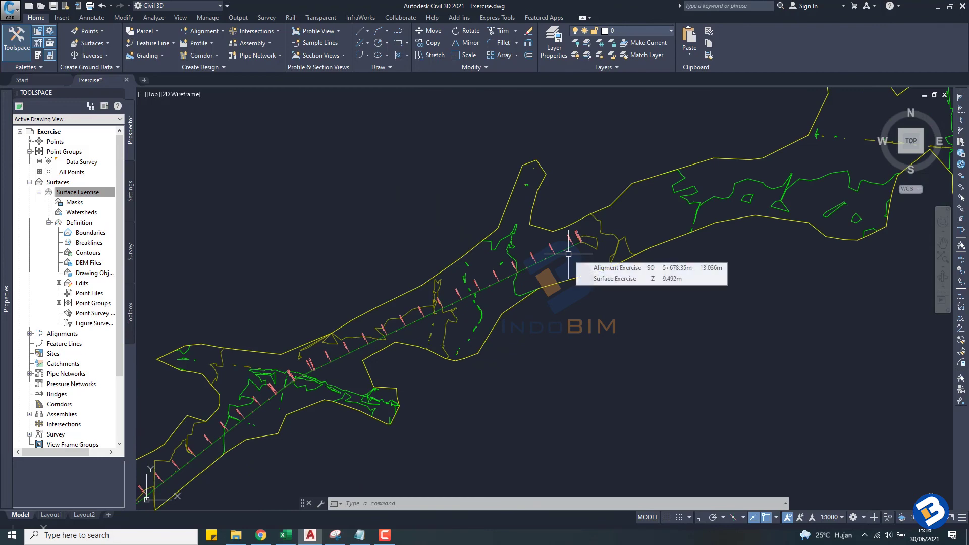
pyautogui.scroll(2, 584, 251)
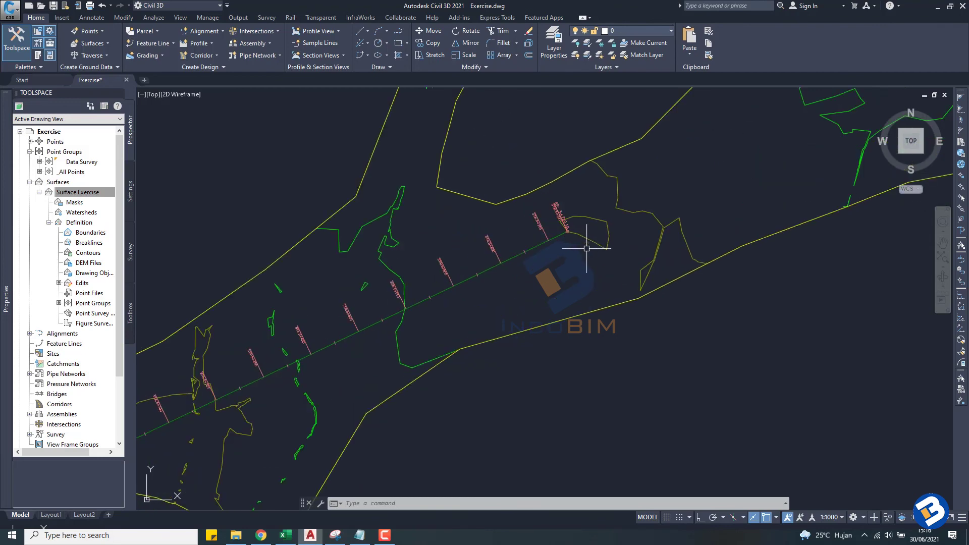
pyautogui.scroll(1, 585, 250)
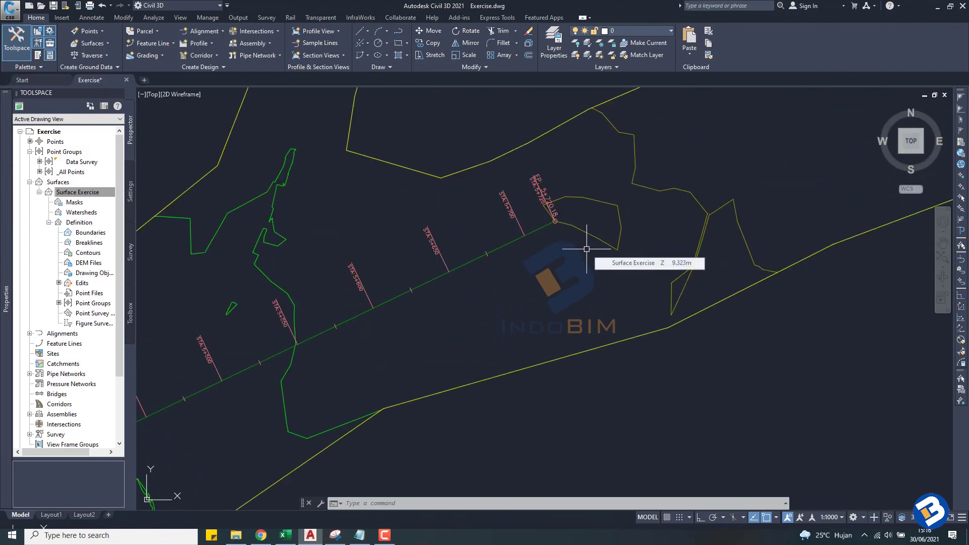